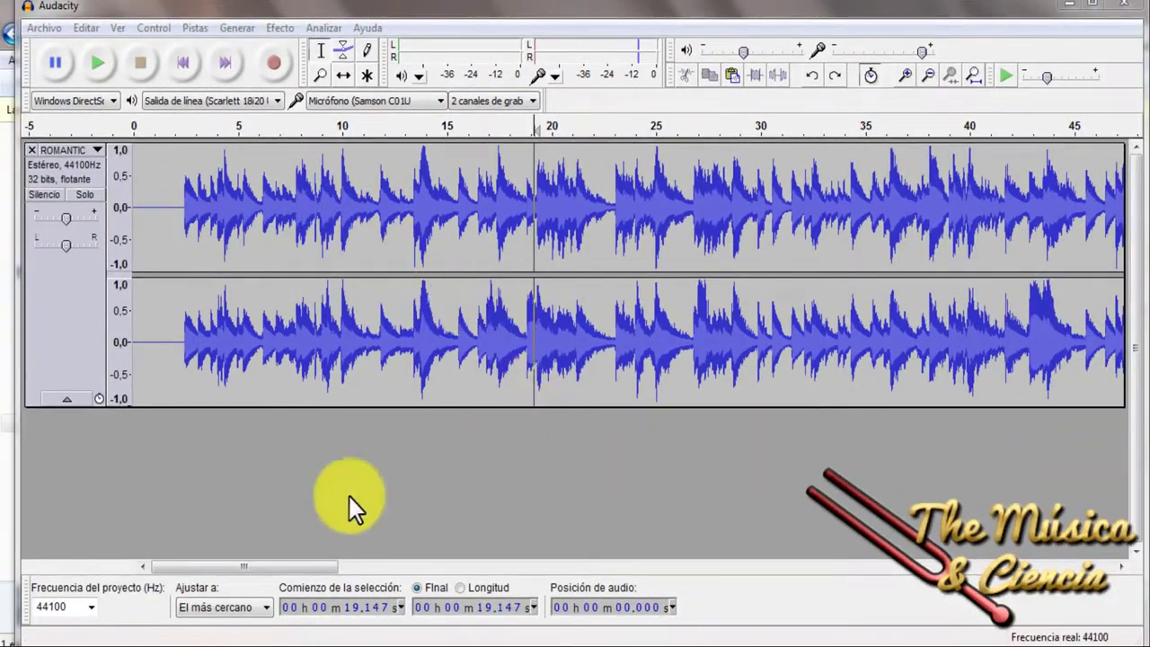
- Split the stereo track at 16.491 s, just before the next note, and shift the following clip about 0.2 s later
left_click_drag(309, 565, 522, 574)
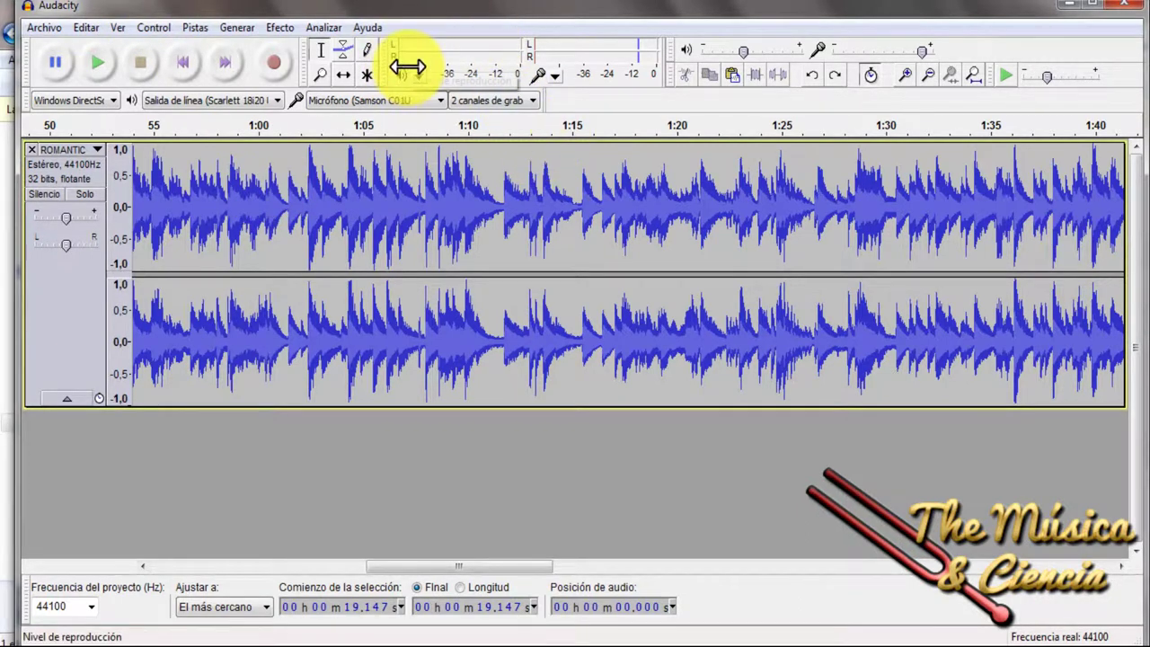
left_click(314, 82)
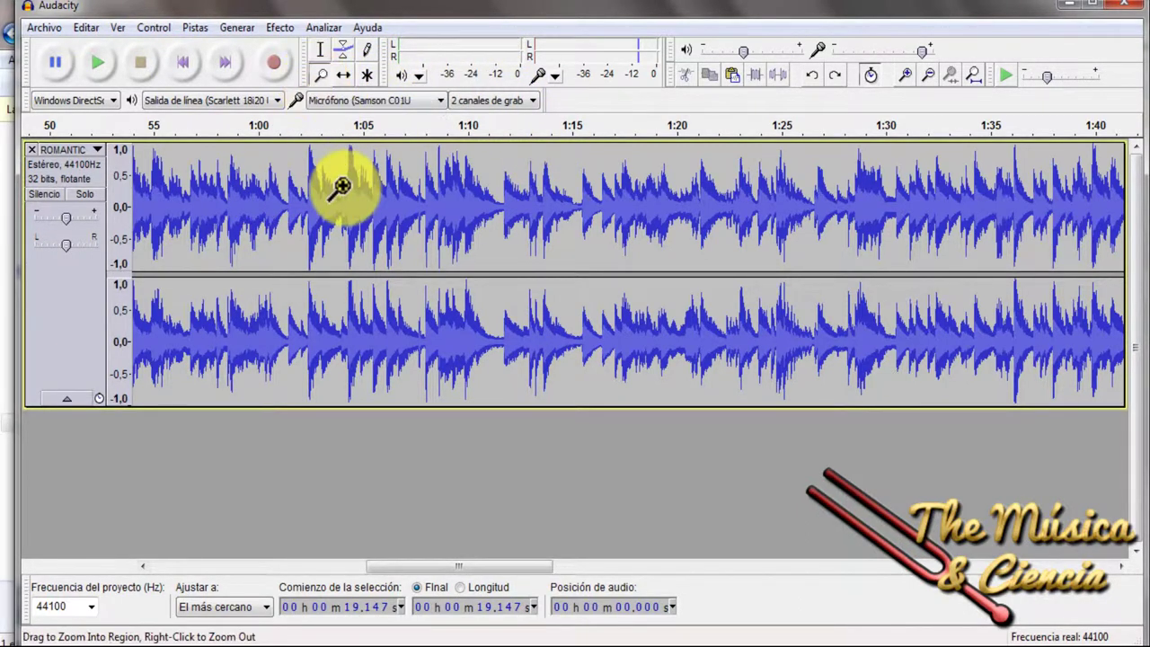
left_click(336, 197)
left_click(339, 199)
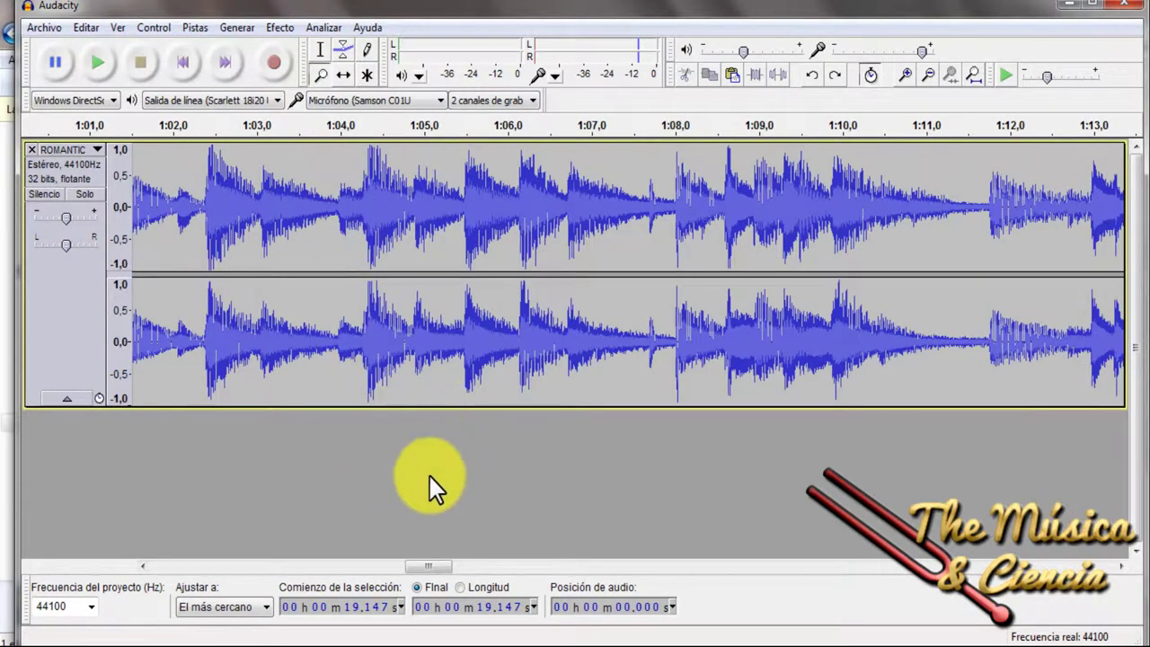
left_click_drag(418, 564, 150, 580)
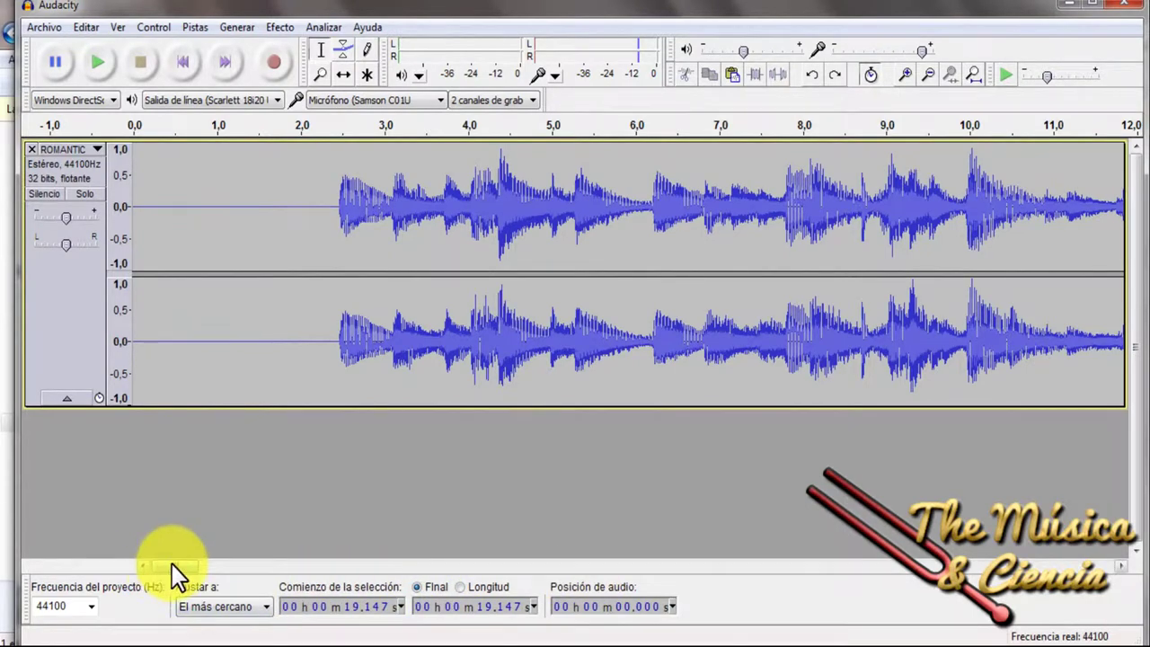
left_click_drag(172, 563, 218, 556)
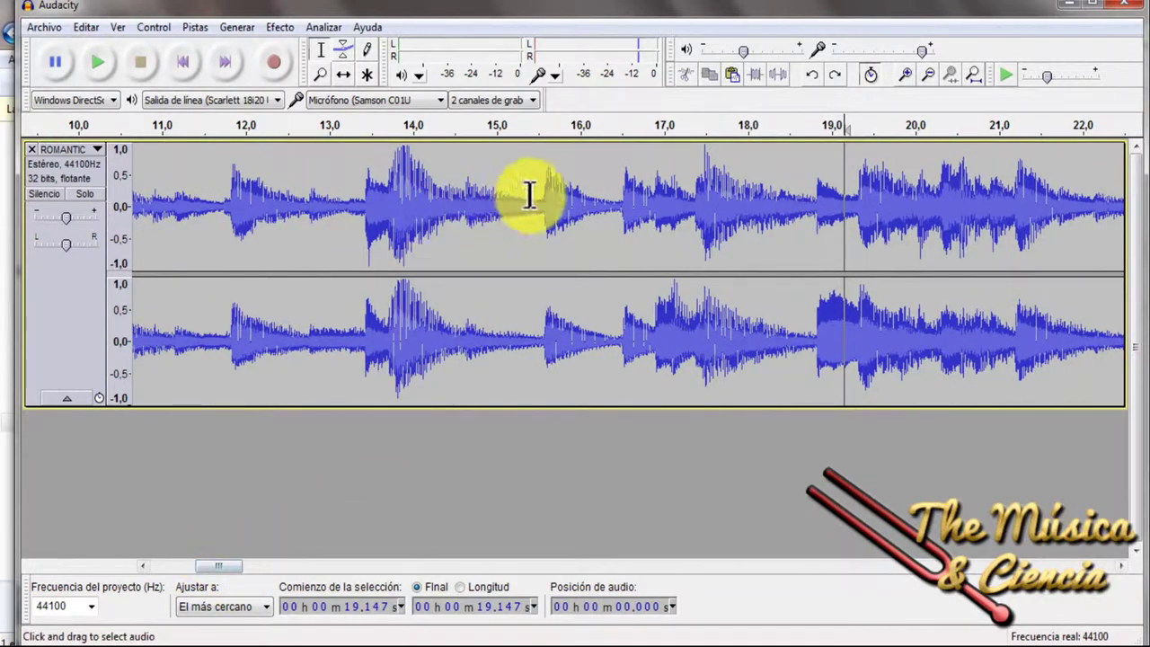
left_click(620, 209)
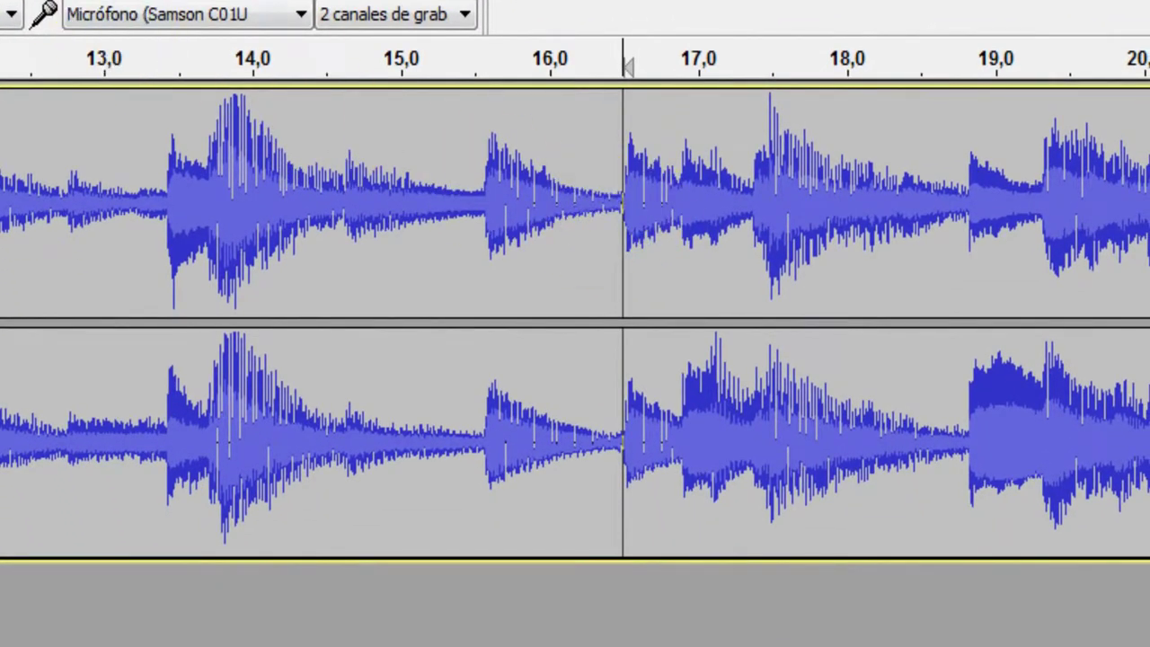
left_click(0, 0)
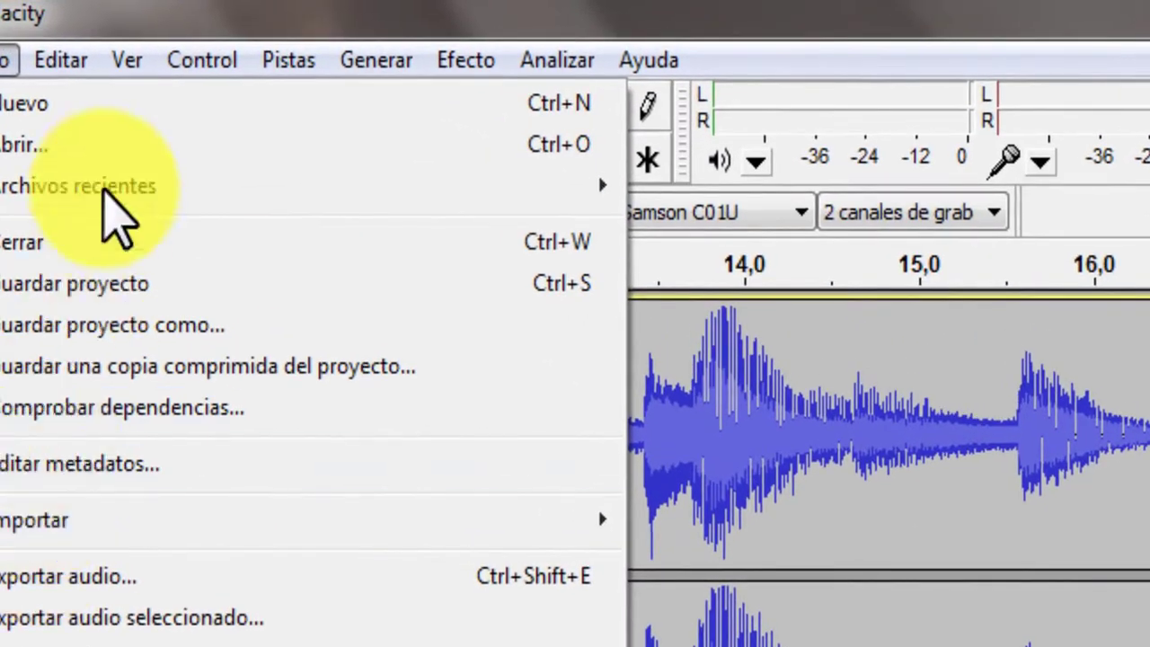
mouse_move(77, 59)
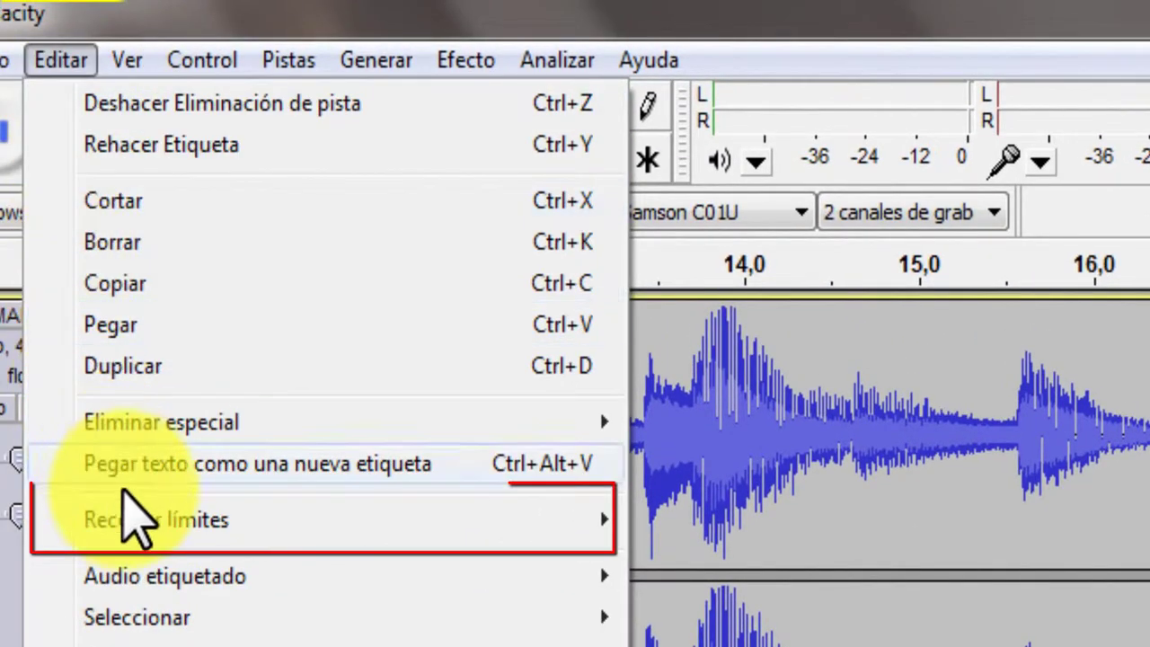
mouse_move(134, 516)
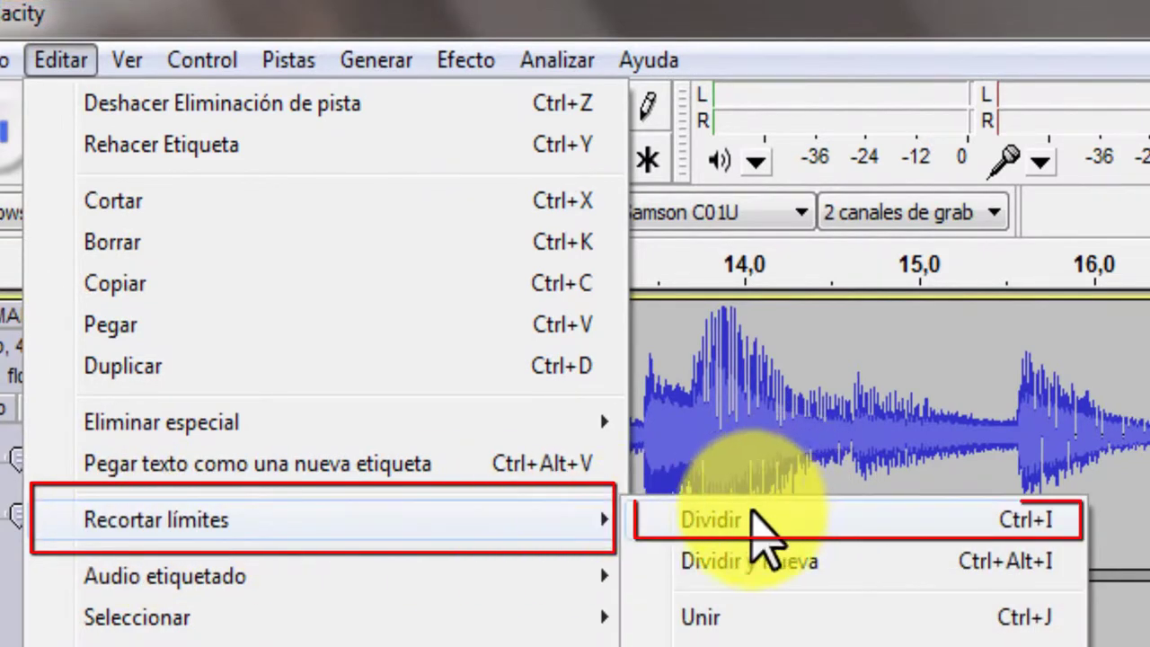
left_click(747, 521)
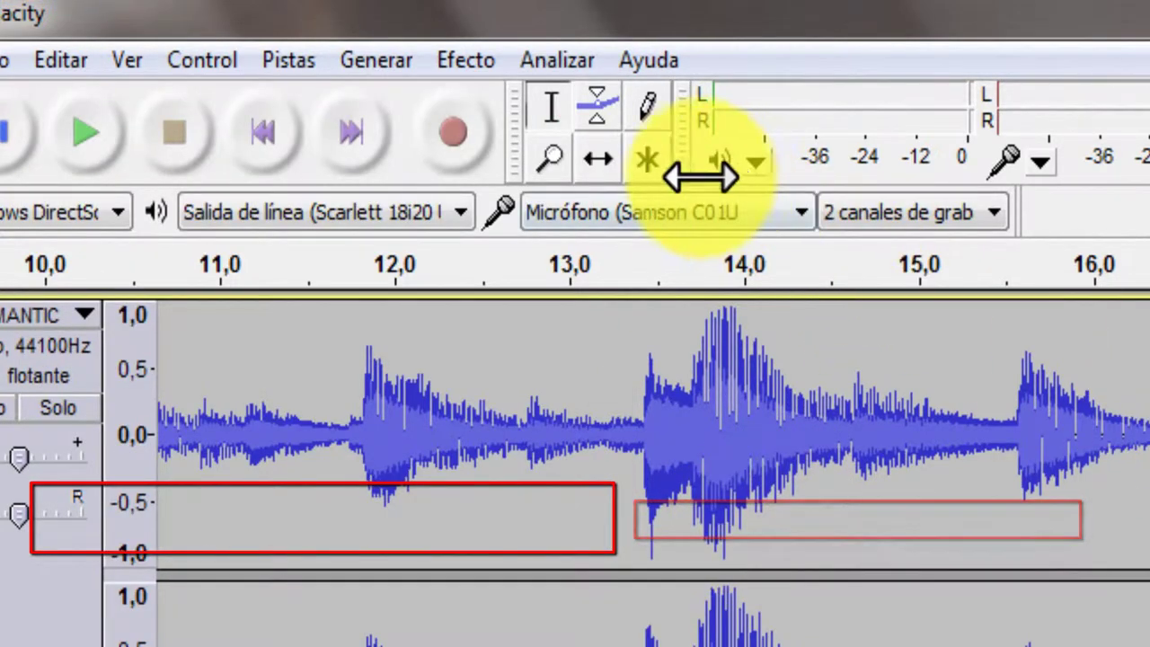
left_click(597, 159)
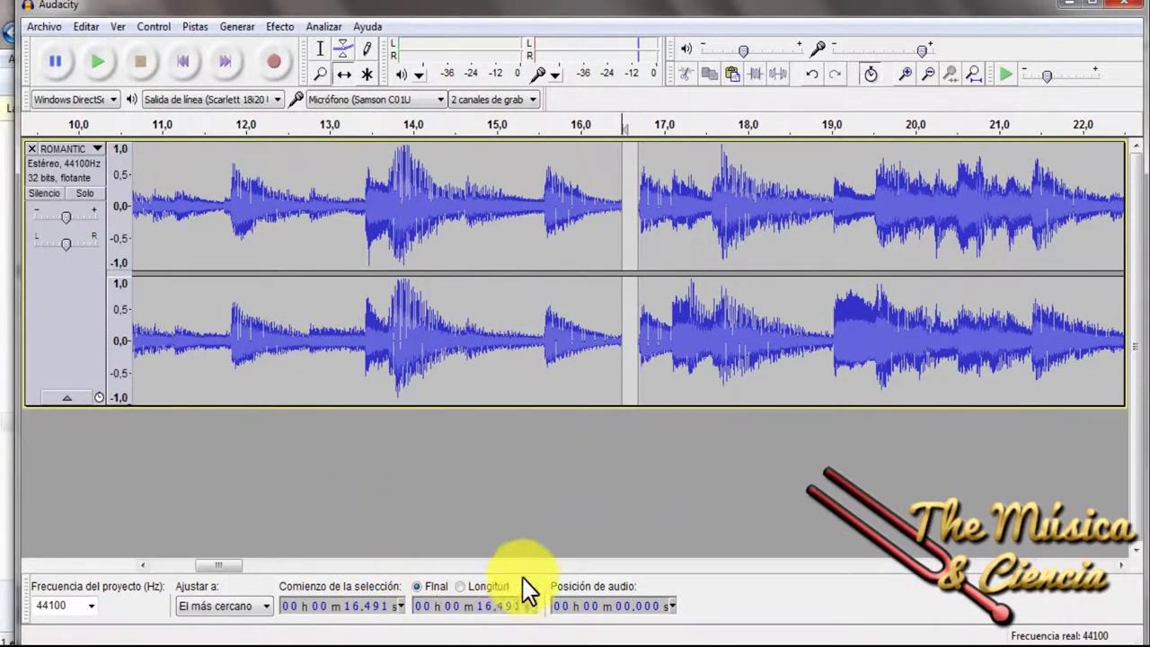
- Split the track at 23.105 s, where the phrase fades out, and shift the following clip about 0.1 s later
left_click_drag(203, 565, 239, 570)
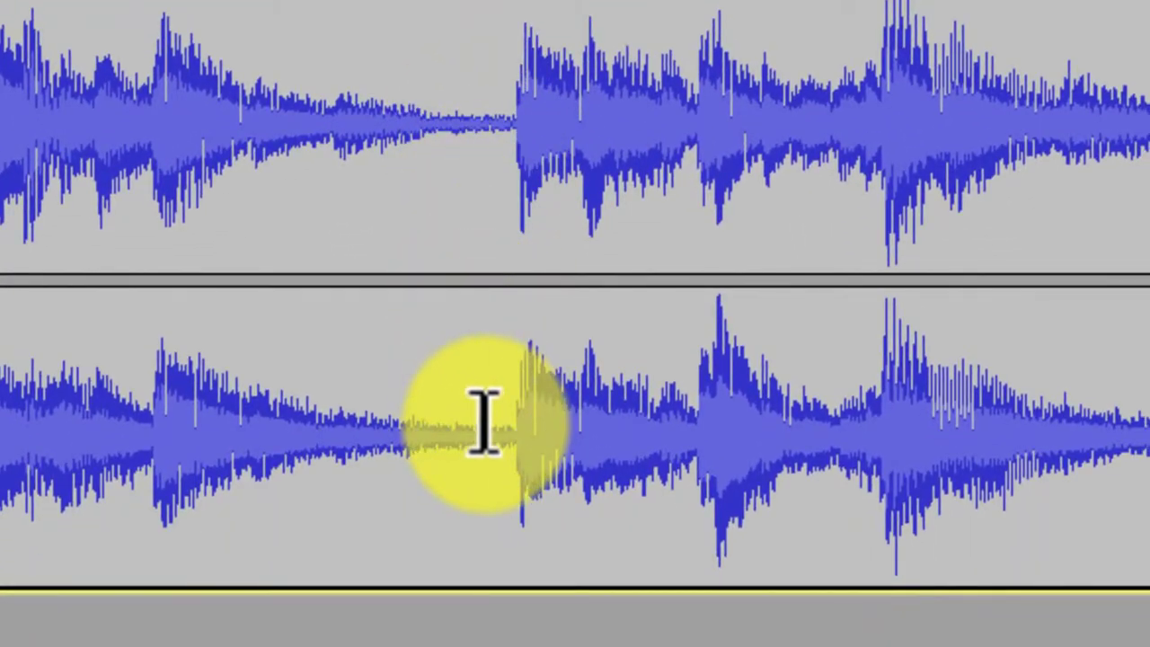
left_click(516, 555)
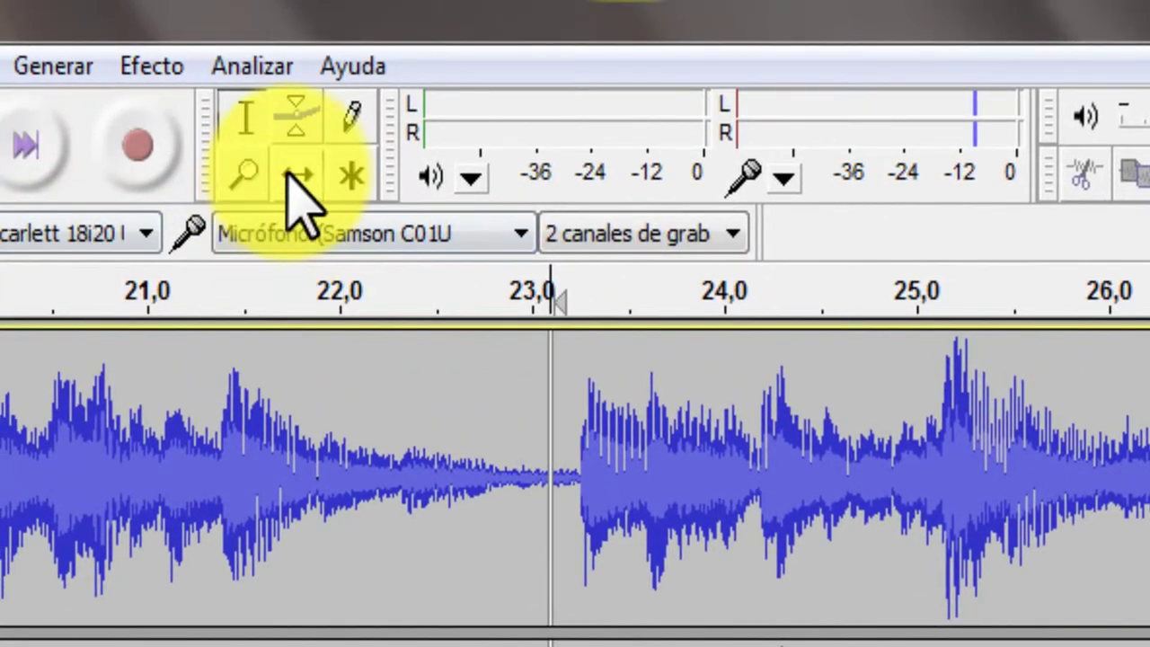
left_click(296, 175)
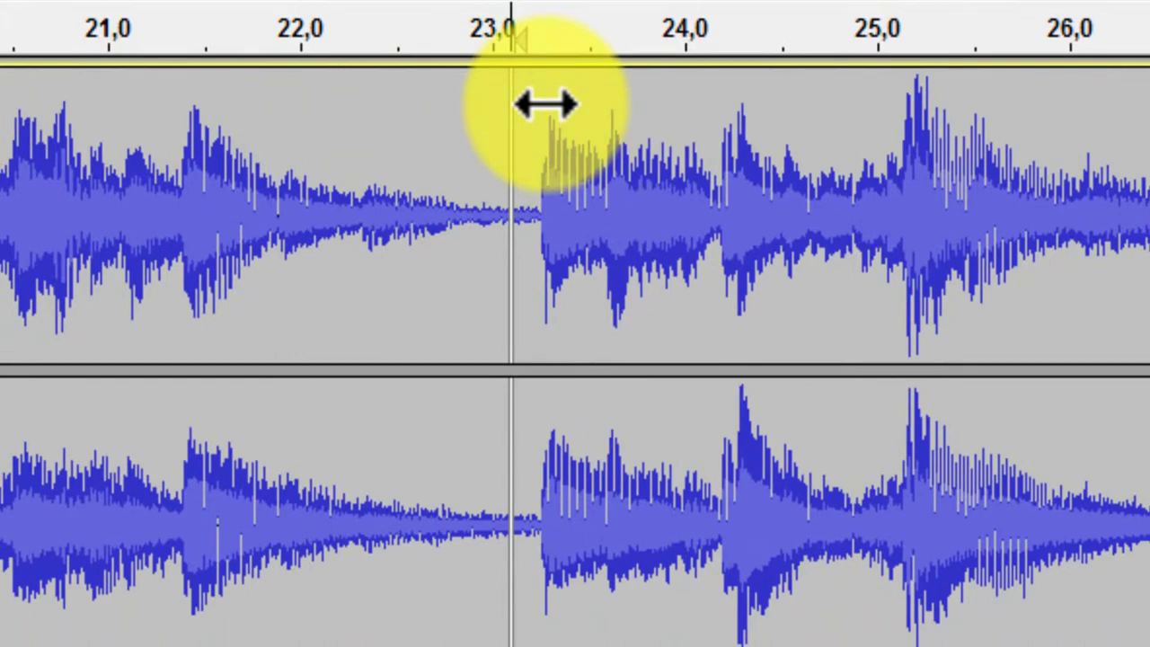
left_click_drag(584, 362, 604, 365)
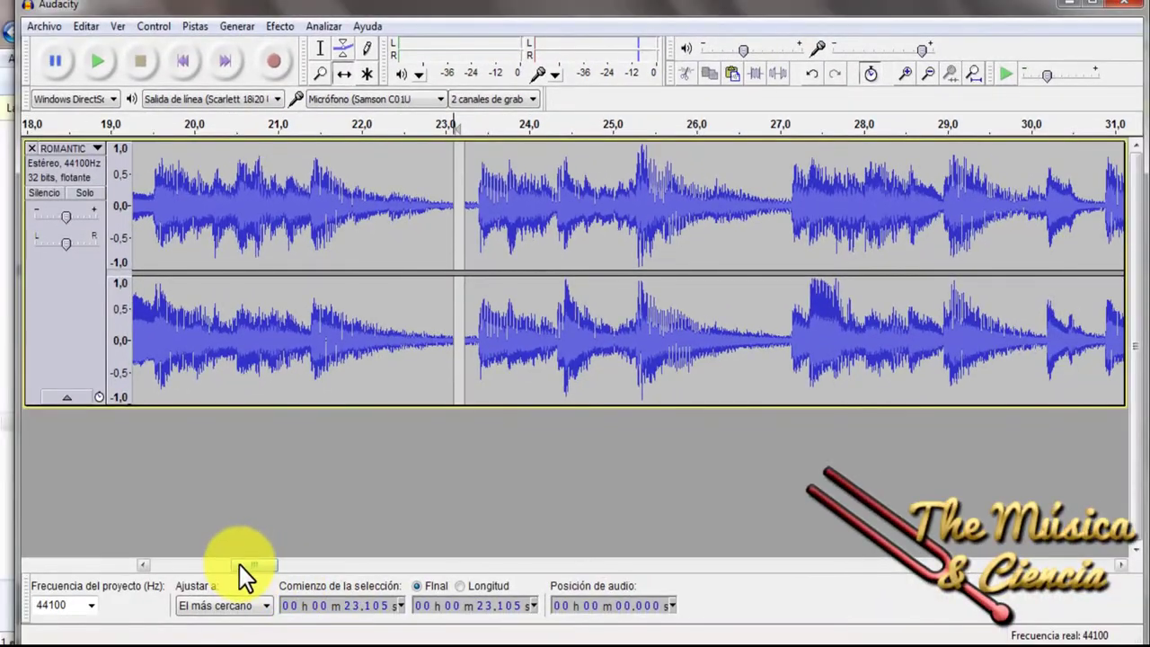
- Split the track at 40.232 s, right before the loud attack, and shift the following clip about 0.15 s later
left_click_drag(200, 646, 225, 646)
left_click_drag(263, 556, 312, 574)
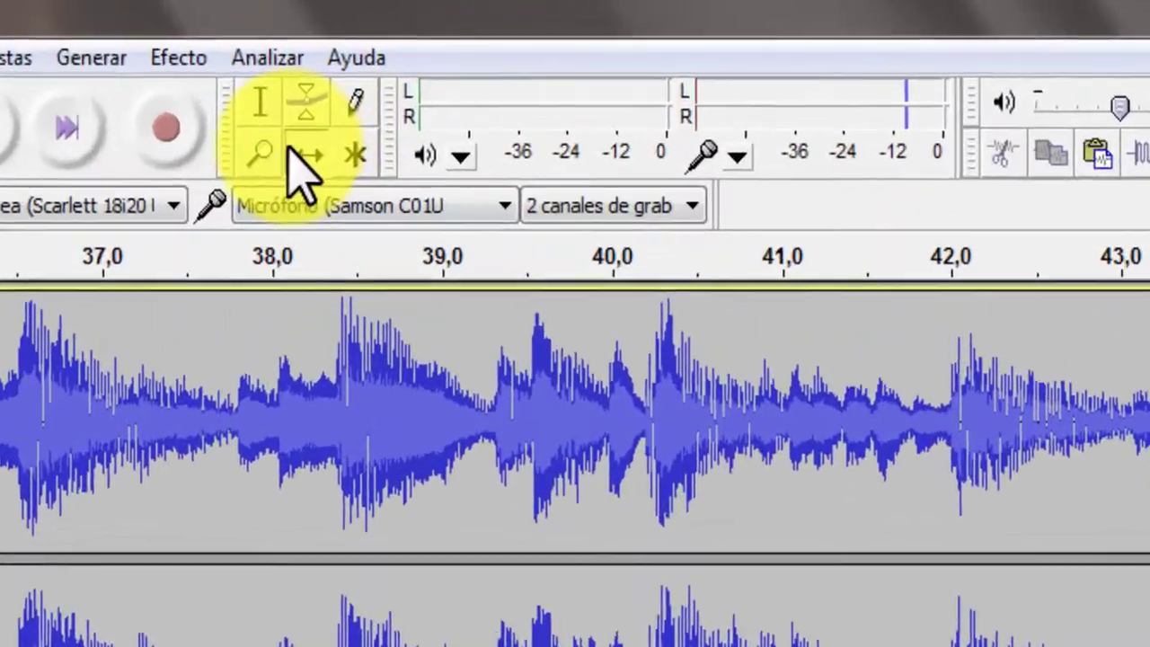
left_click(260, 101)
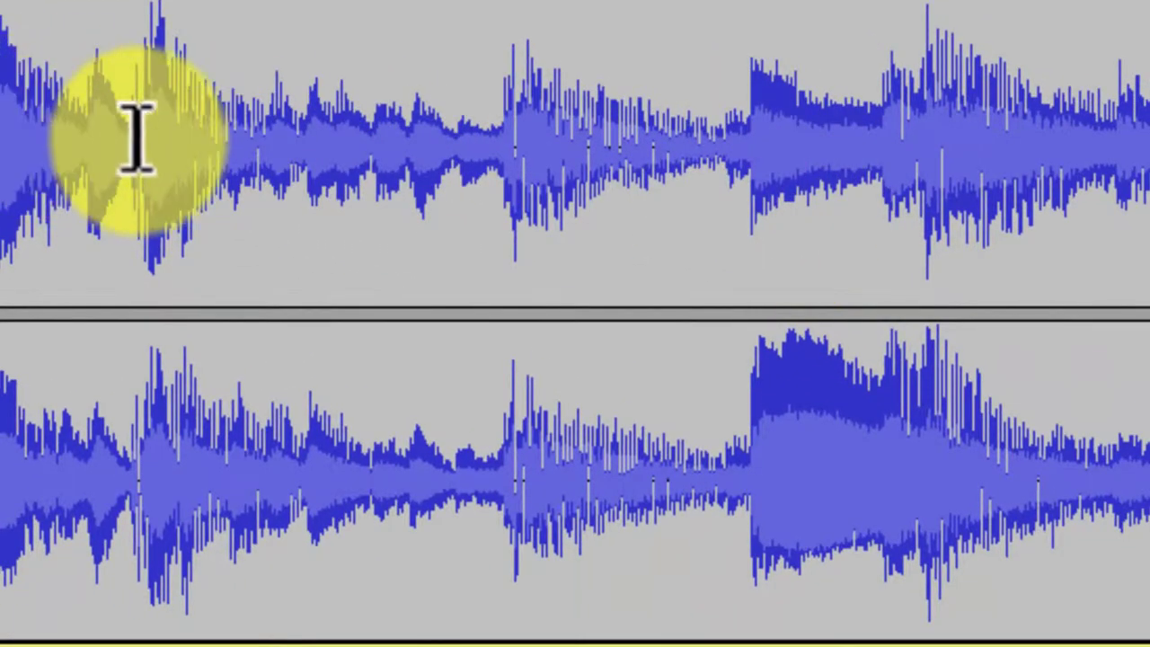
left_click(137, 135)
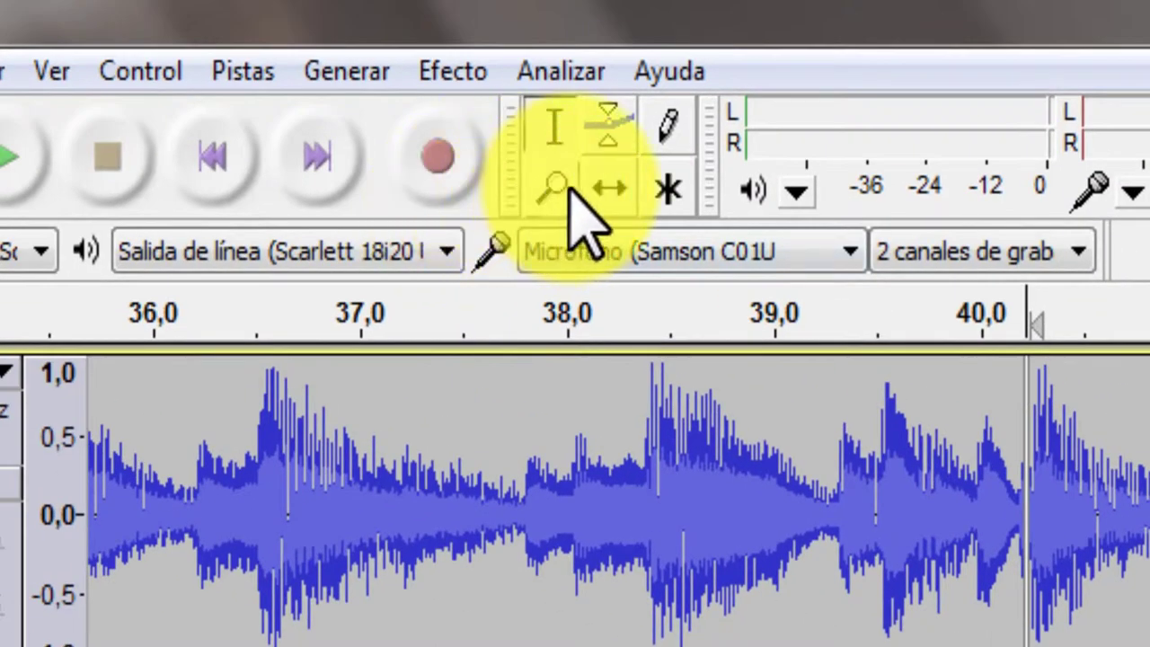
left_click(608, 187)
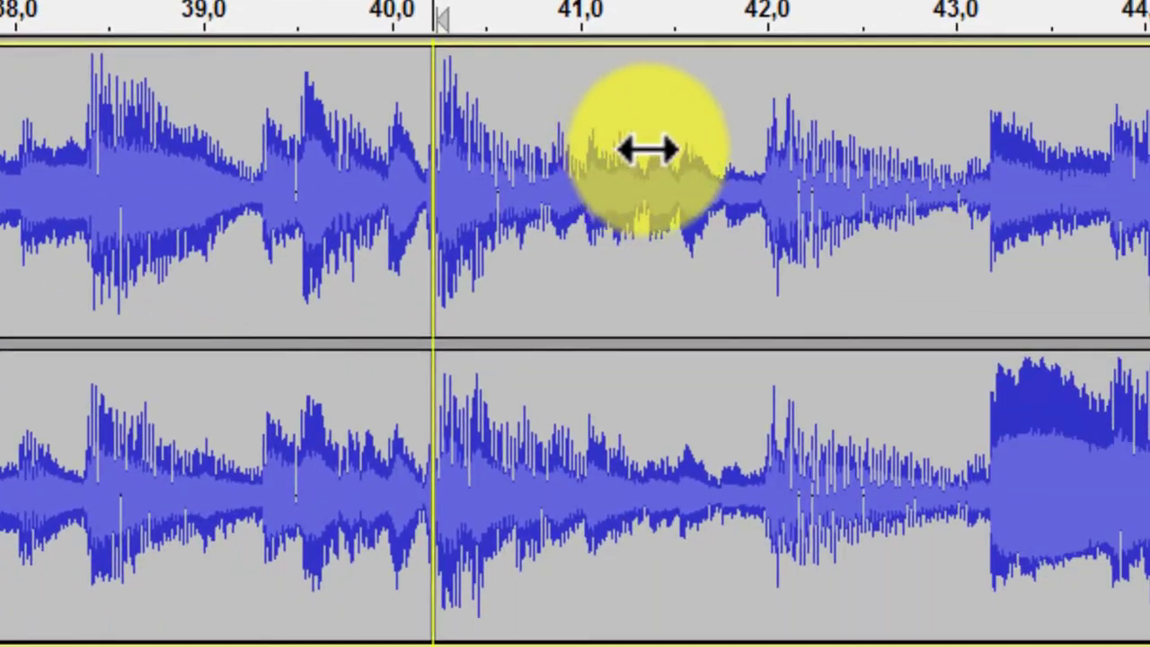
left_click_drag(647, 151, 675, 147)
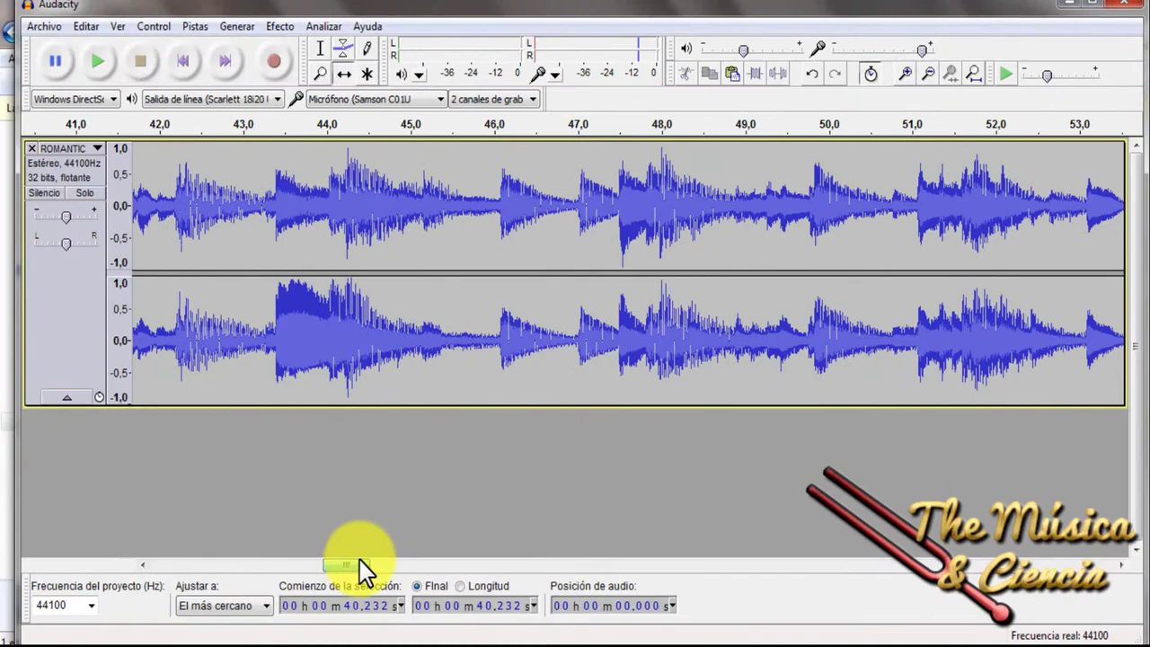
- Split the track at 46.928 s, at the end of the decaying note, and shift the following clip slightly later
left_click_drag(360, 559, 369, 591)
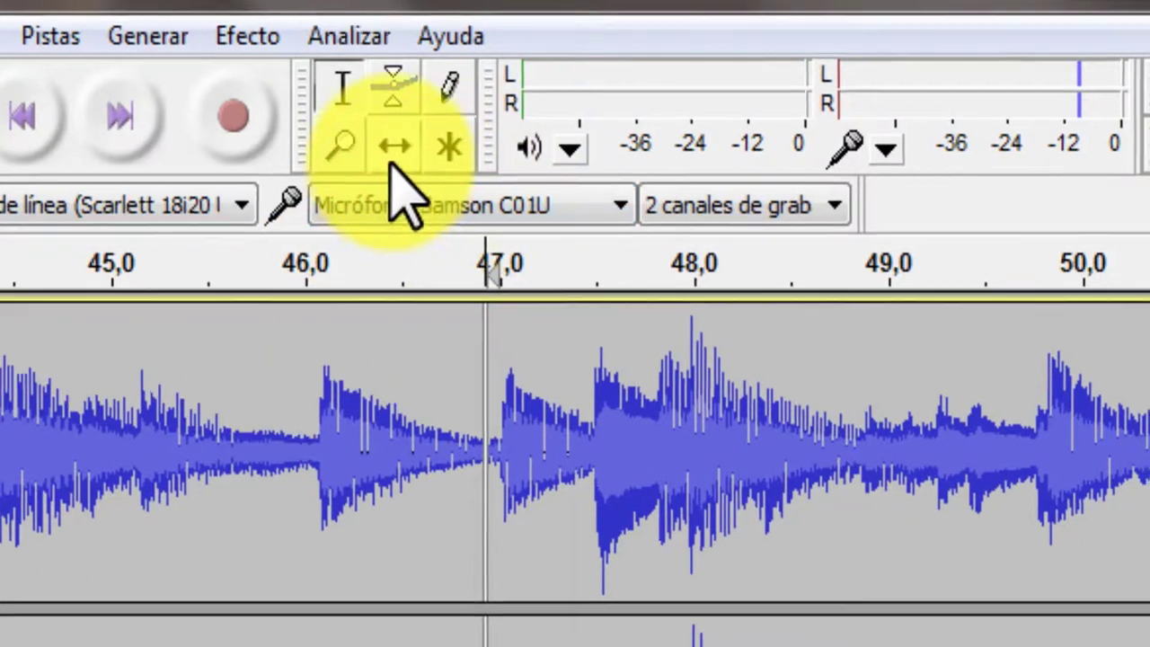
left_click(399, 151)
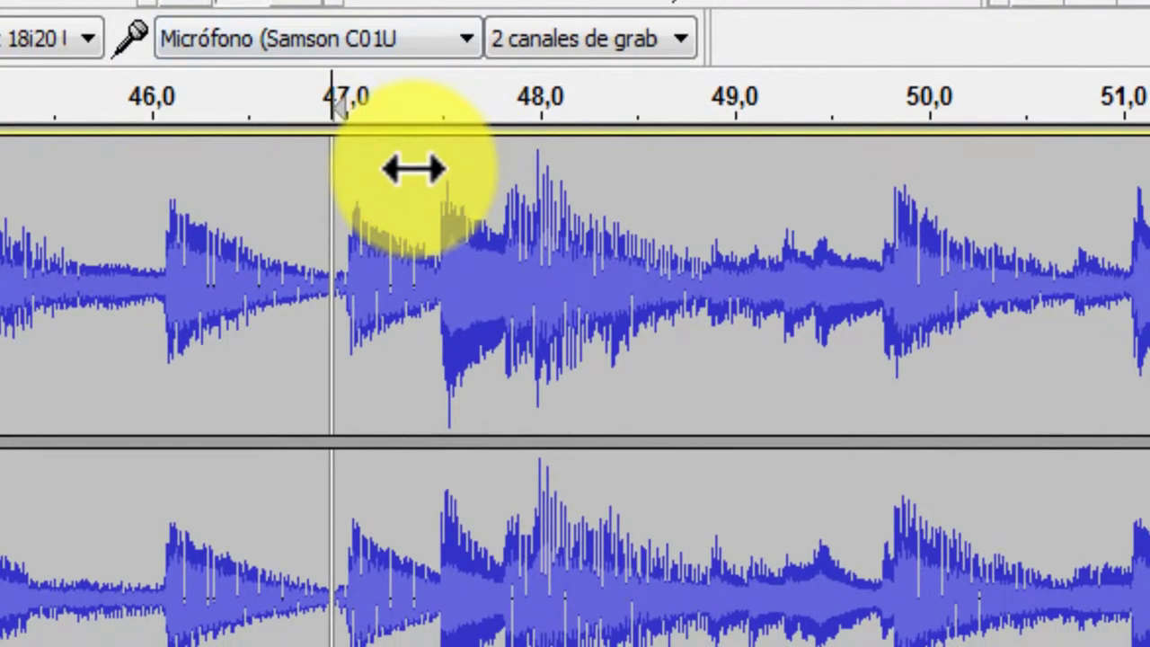
left_click_drag(413, 169, 441, 170)
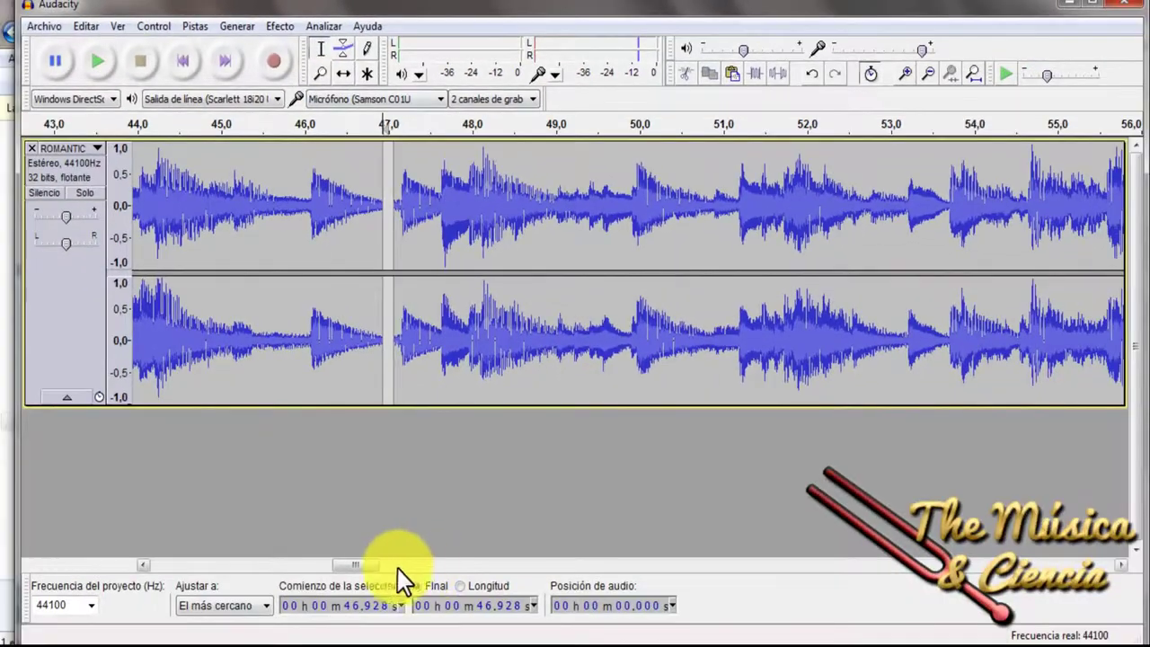
- Split the track at 1:08.589 and at 1:27.473, moving the clips apart at each cut to leave a short gap
left_click_drag(353, 565, 423, 593)
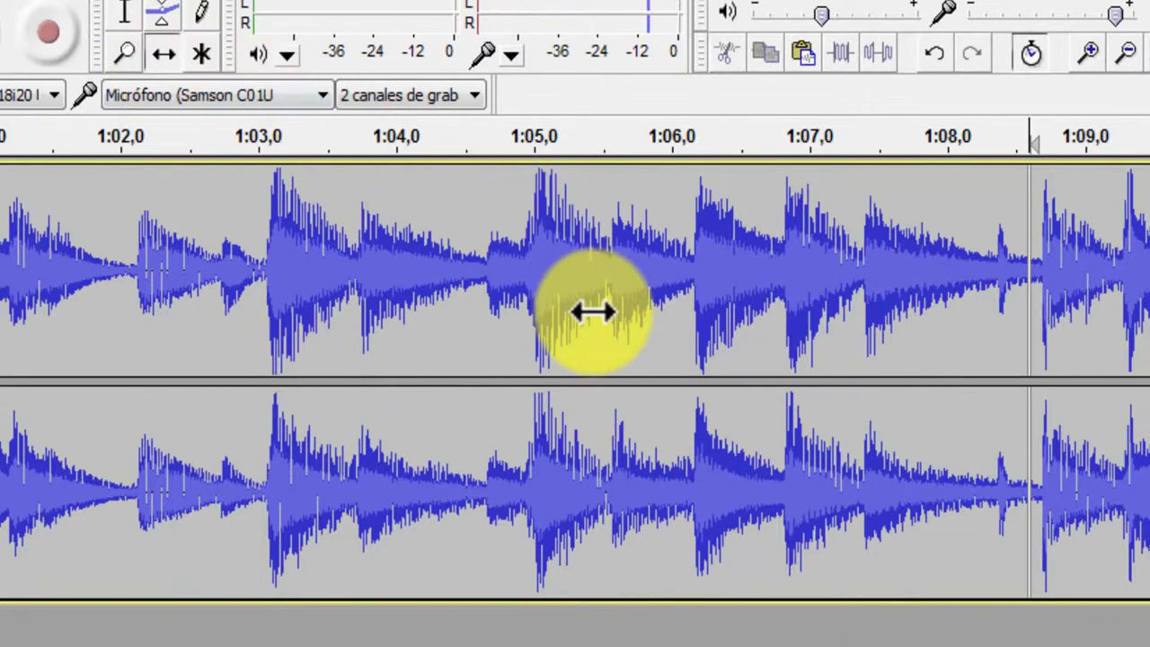
left_click_drag(597, 311, 580, 315)
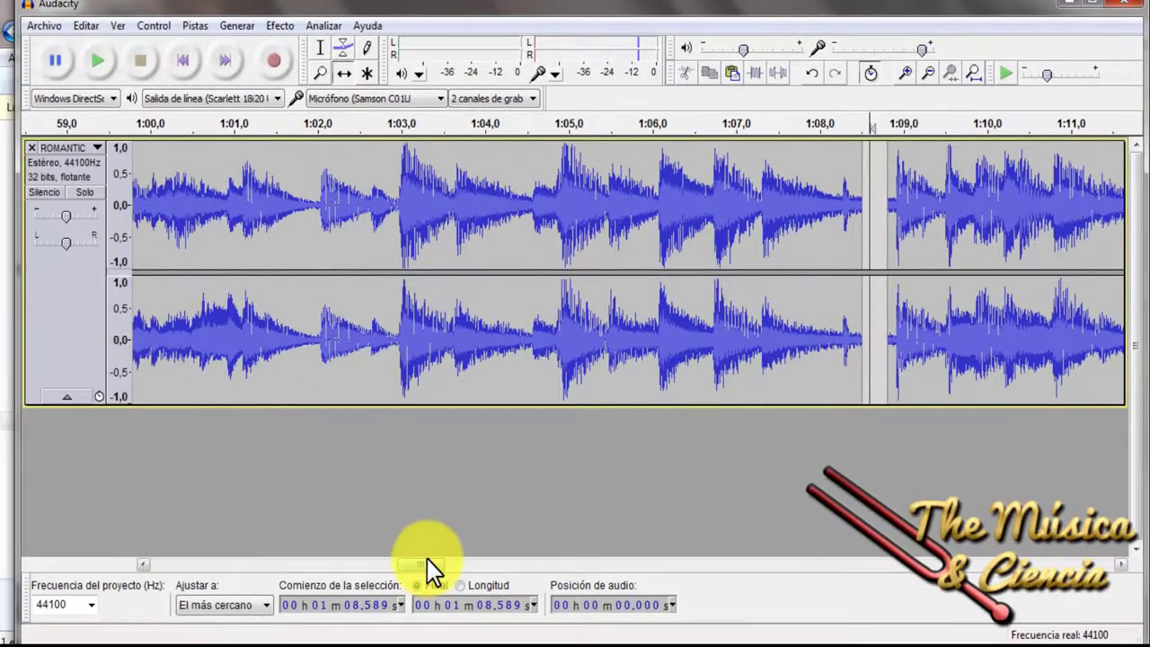
left_click_drag(426, 559, 515, 556)
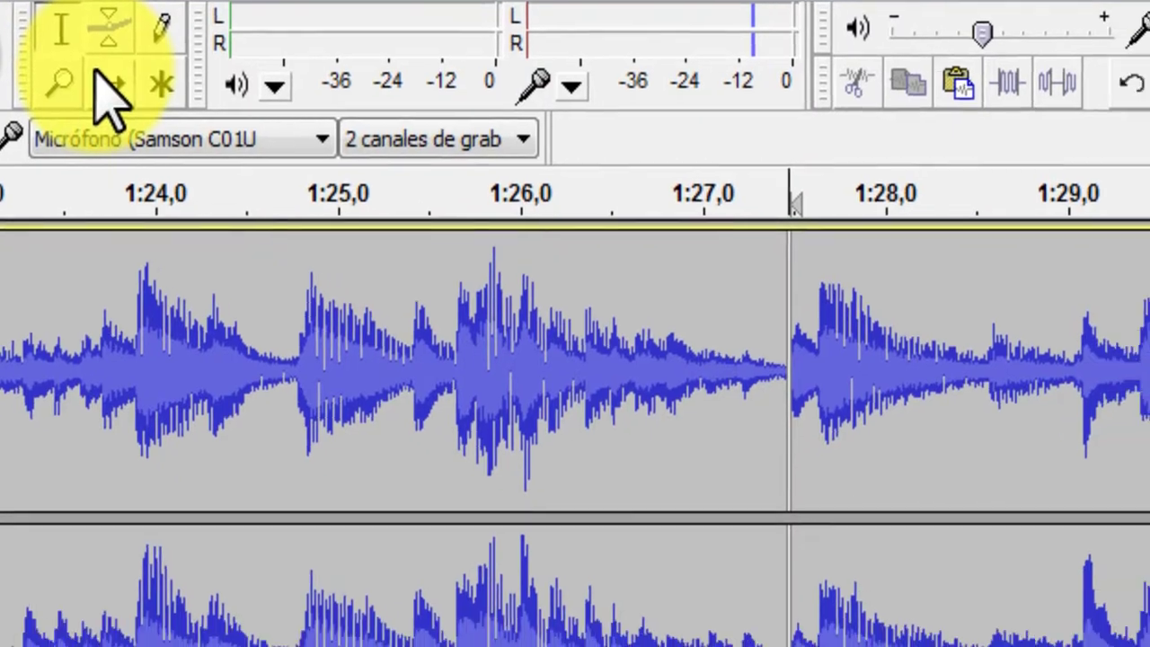
left_click(99, 77)
left_click_drag(831, 387, 854, 373)
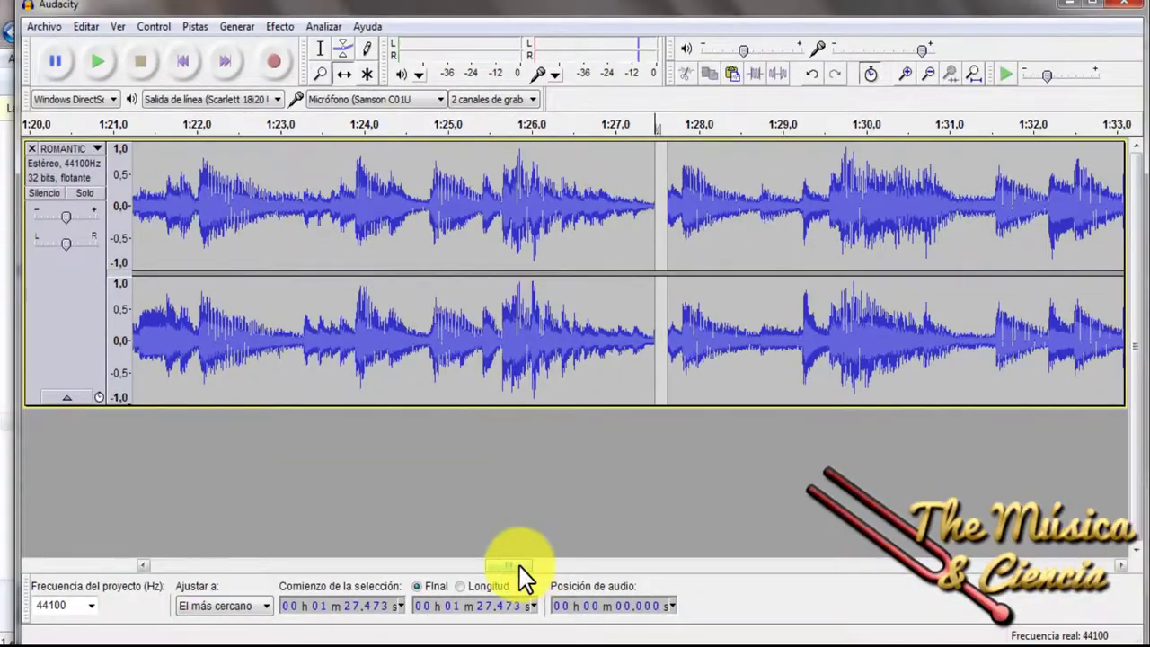
- Split the track at about 1:55.8, before the next attack, and shift the following clip about 0.3 s later
left_click_drag(519, 566, 636, 575)
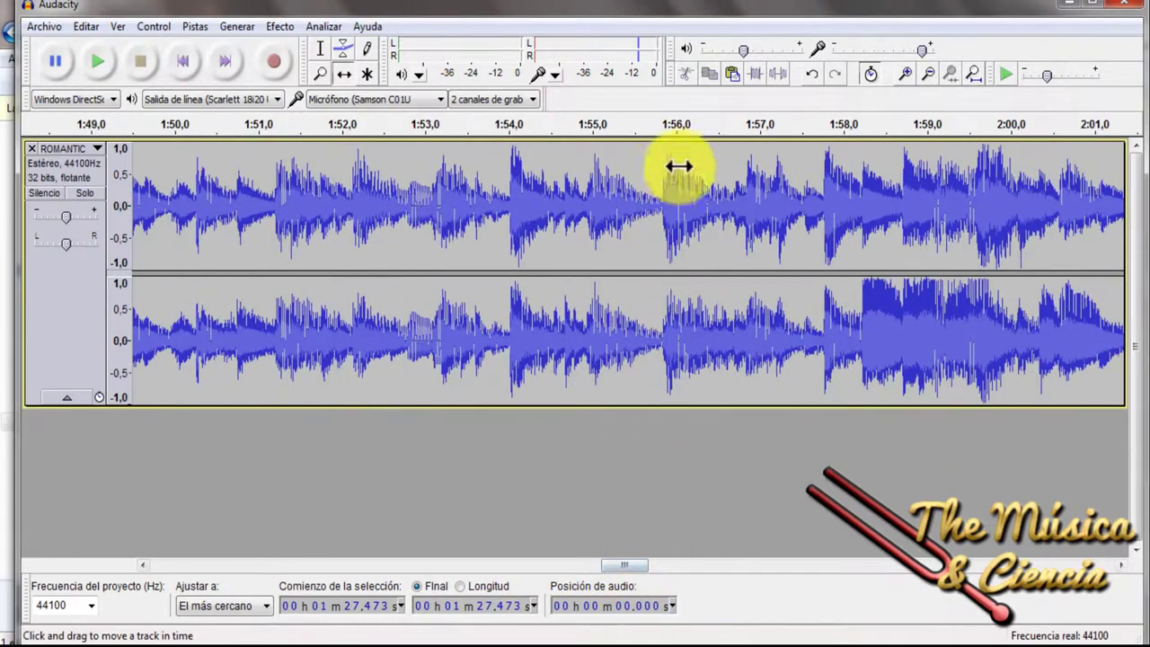
left_click(320, 50)
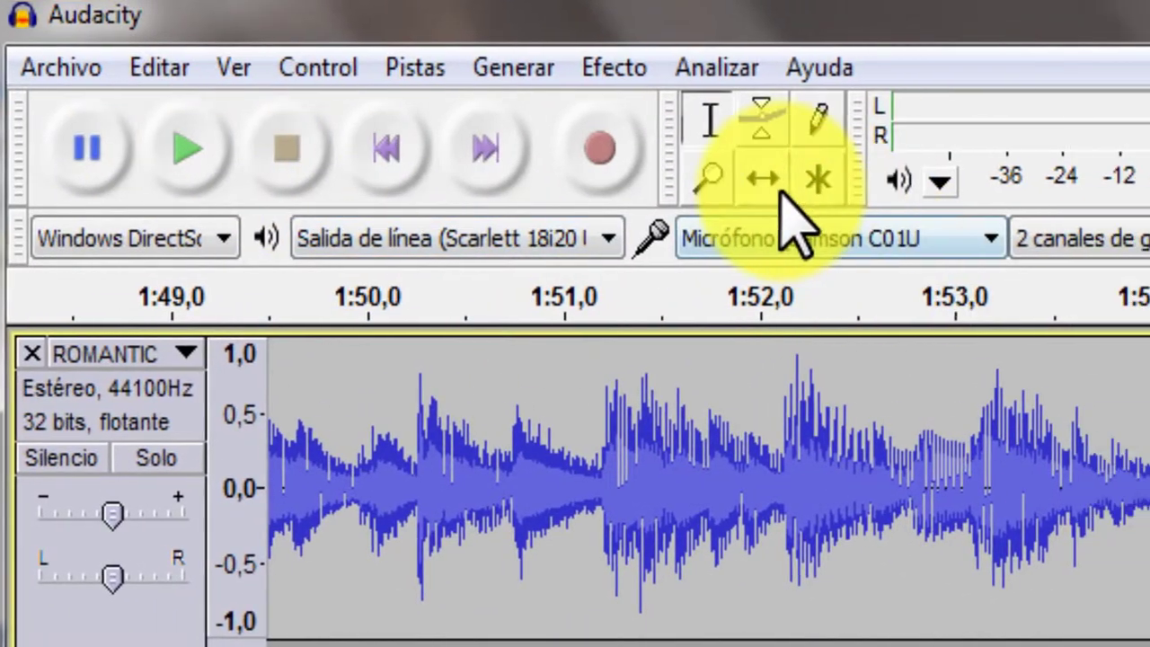
left_click(764, 184)
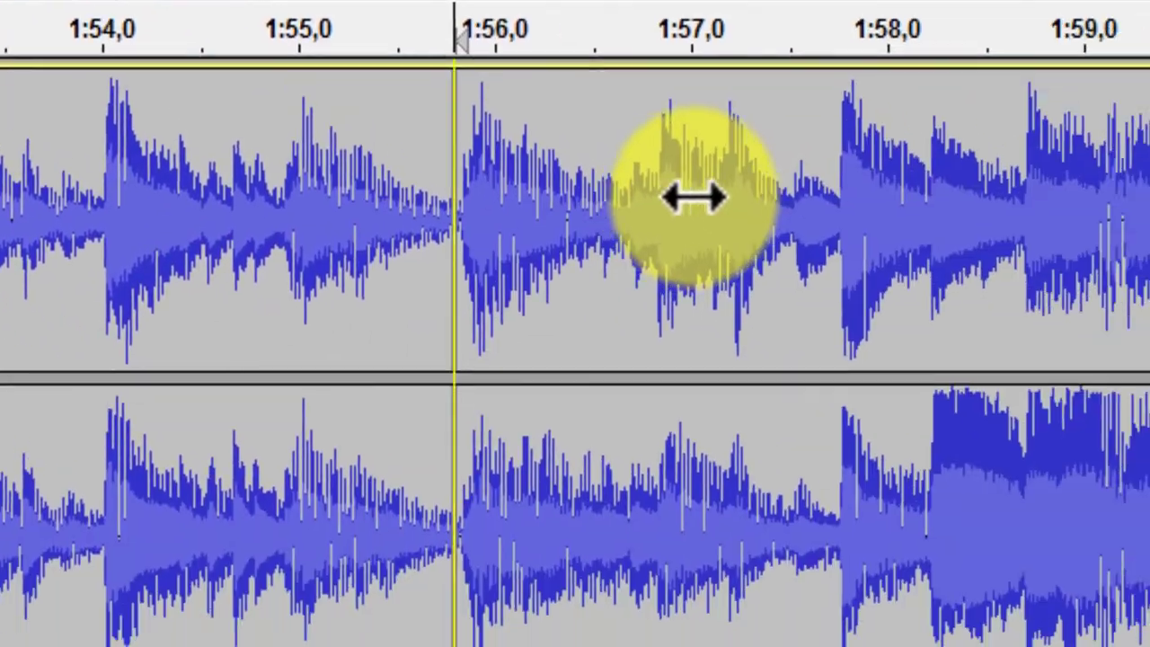
left_click_drag(692, 195, 738, 182)
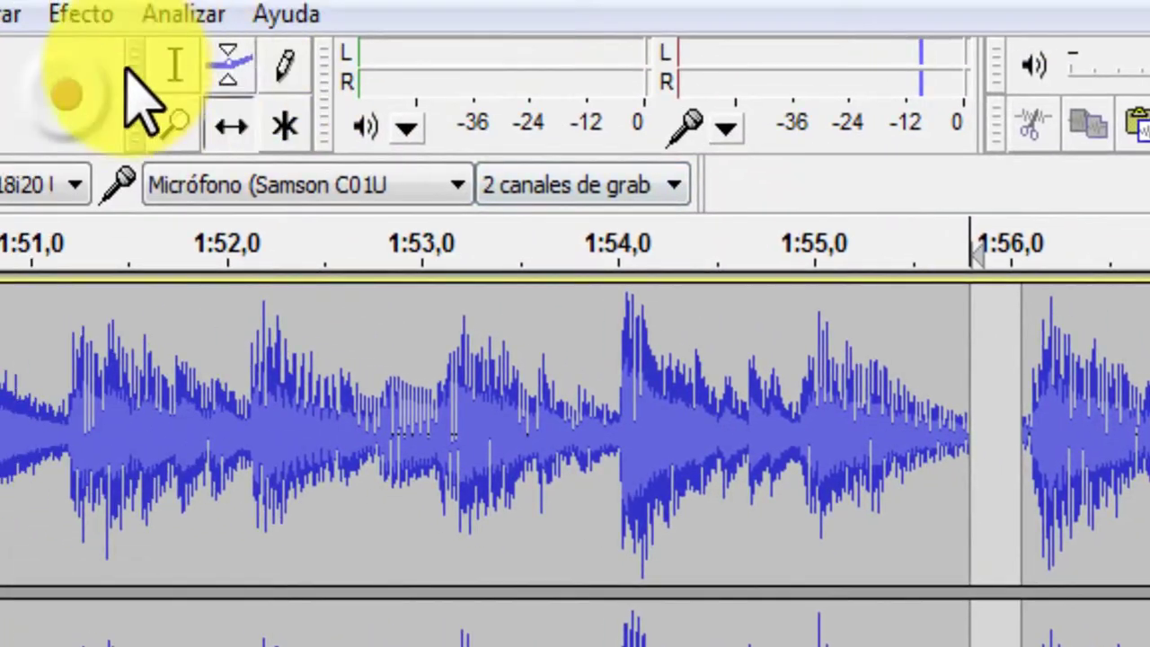
- Select the audio from 1:56.062 to 1:56.930 at the start of the last clip and fit the whole project in view
left_click(180, 67)
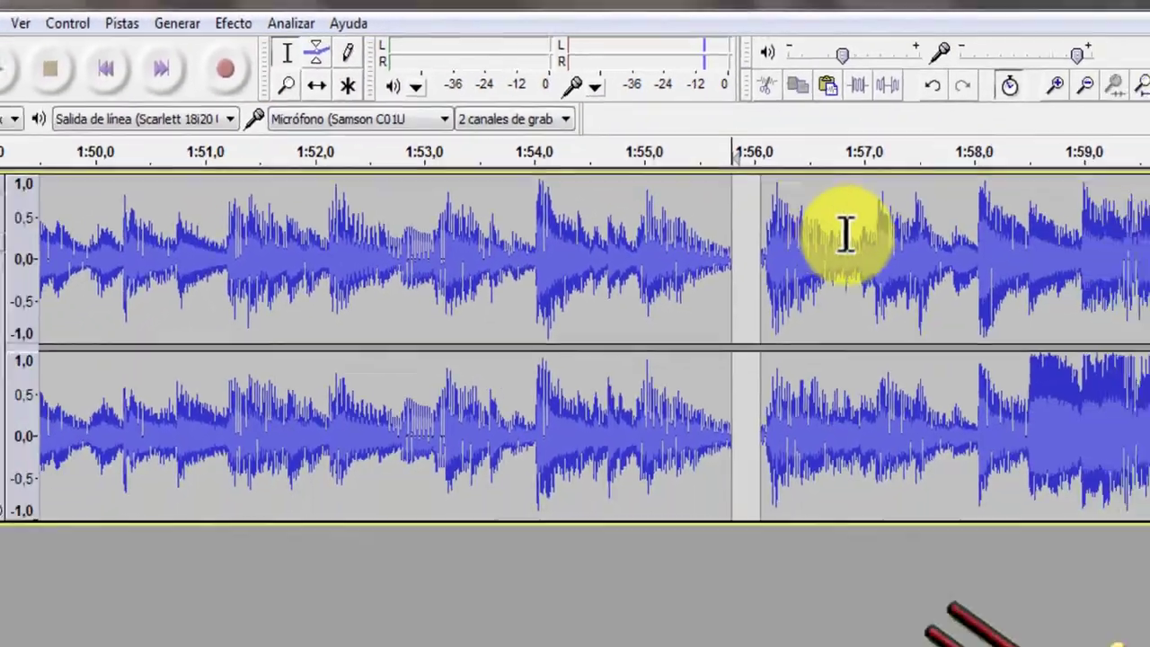
left_click(1149, 417)
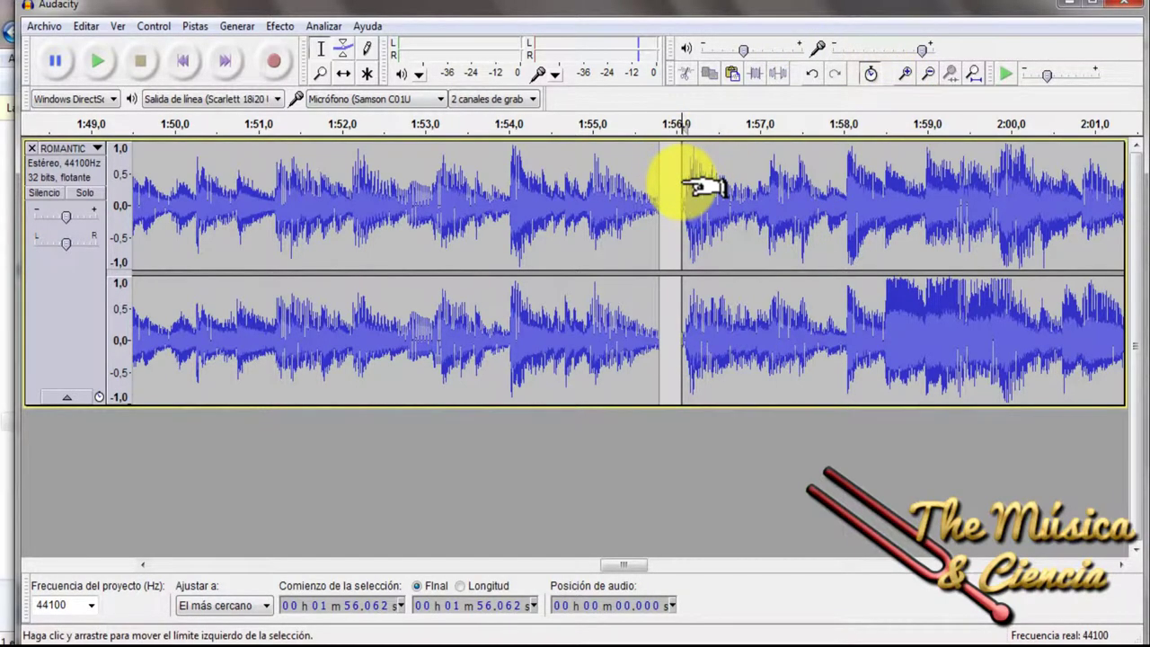
left_click_drag(684, 186, 753, 180)
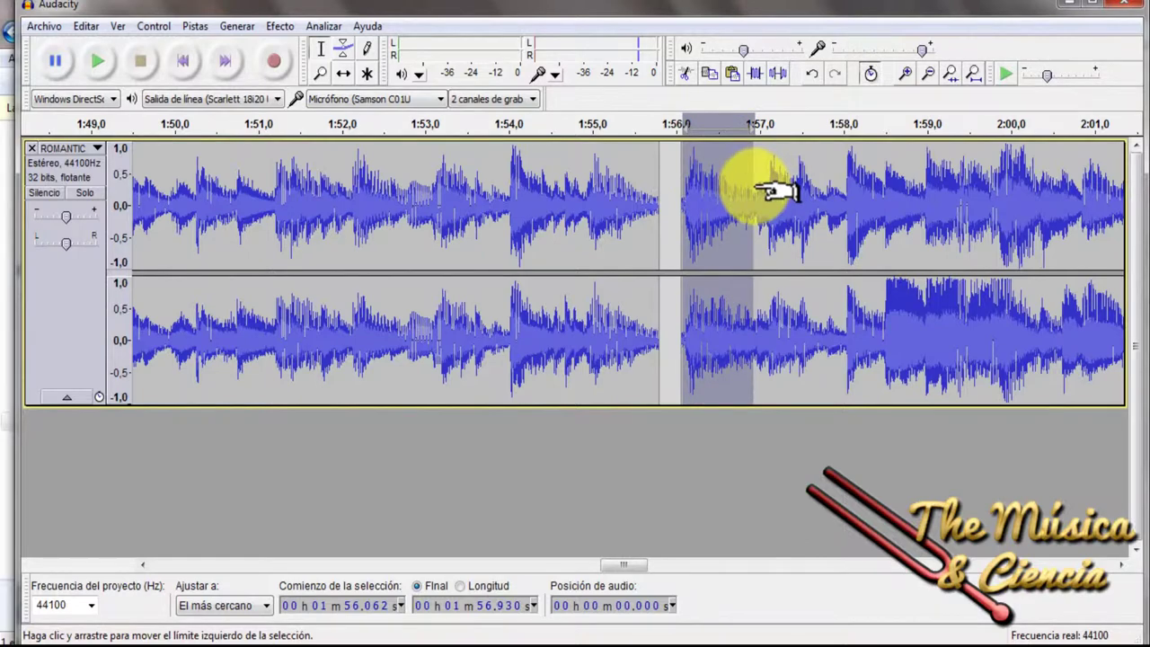
left_click(973, 76)
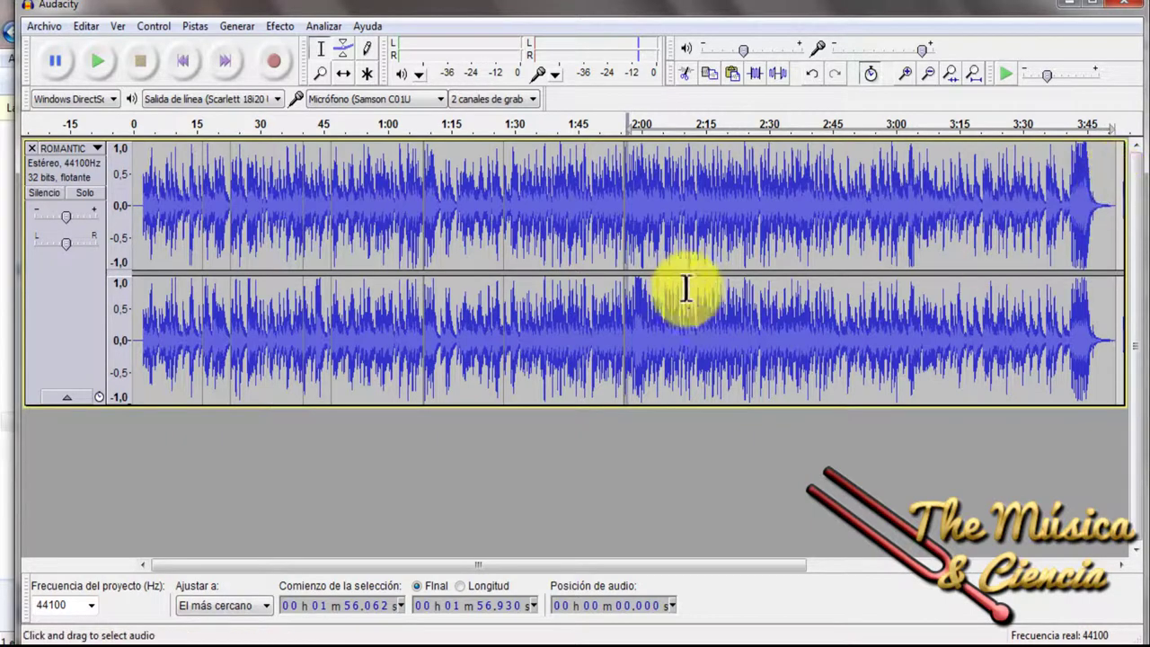
- Cut the audio from 1:56.062 to 3:35.500 and fit the whole project in view
left_click(324, 76)
left_click(625, 192)
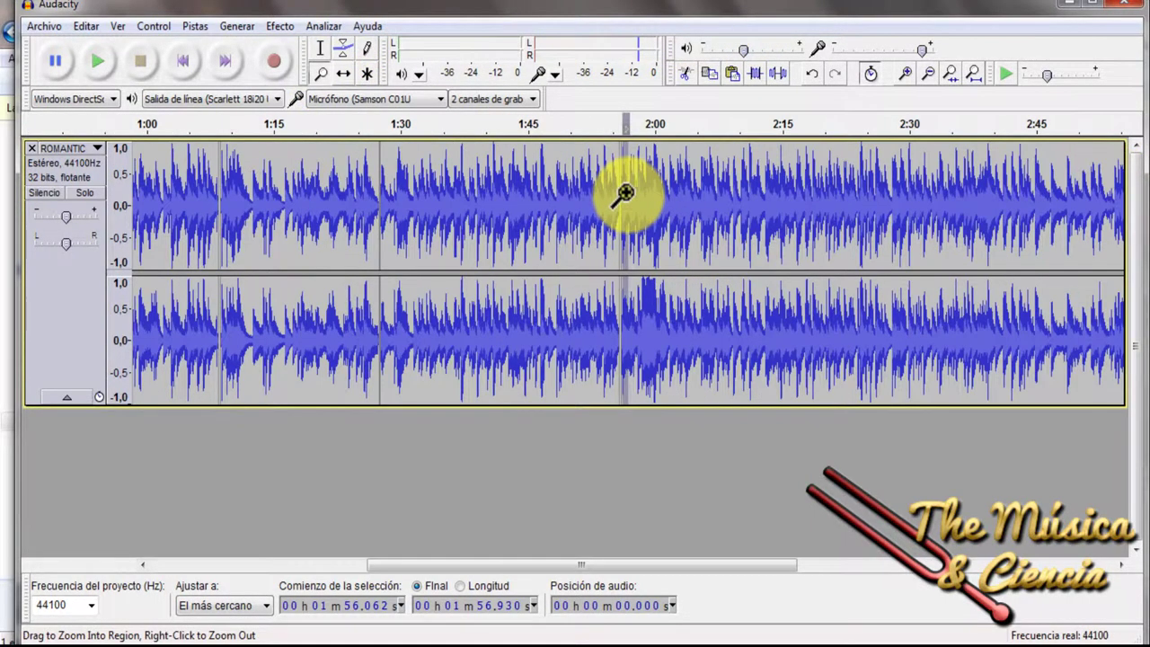
left_click(625, 192)
left_click(625, 192)
left_click(324, 54)
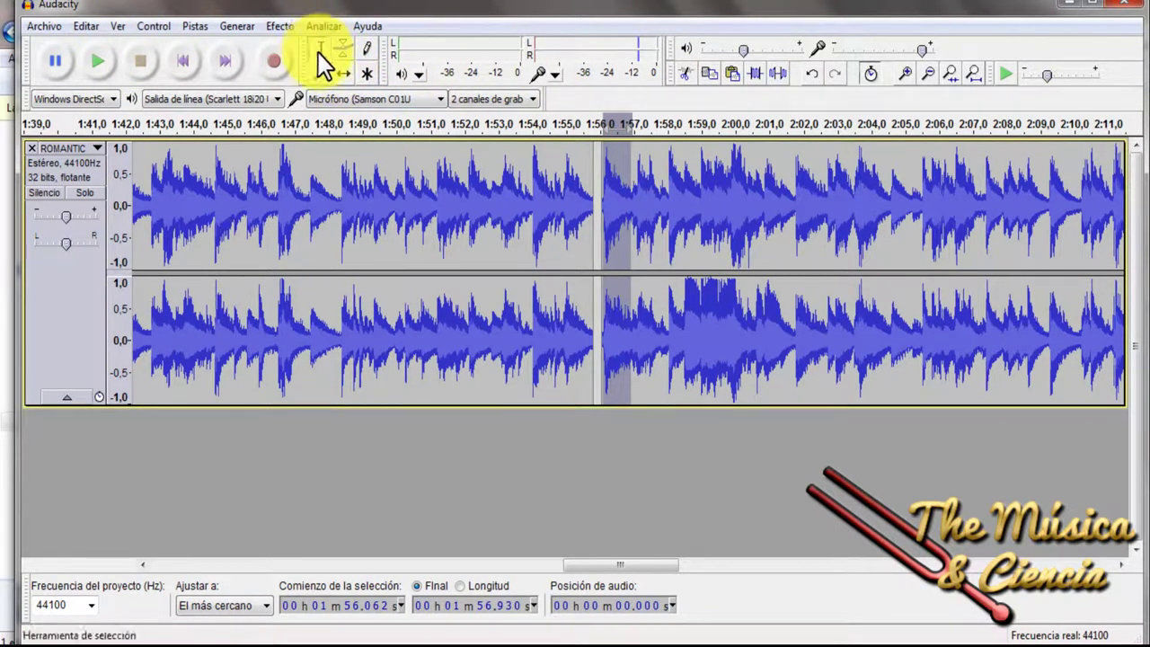
left_click_drag(619, 188, 75, 276)
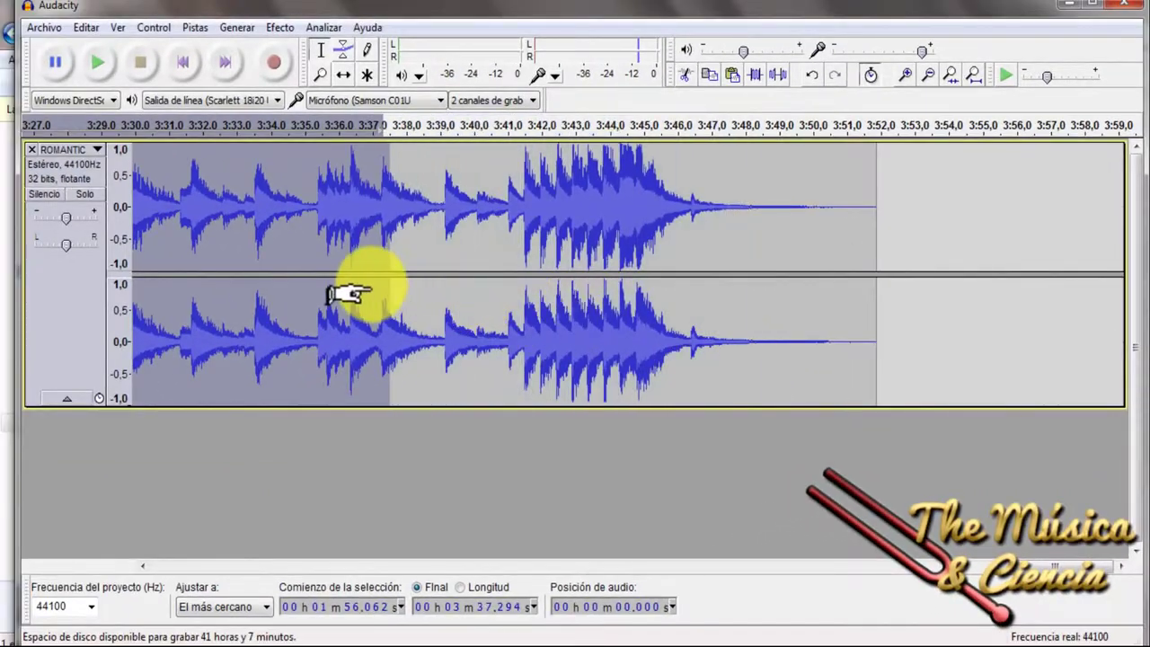
left_click_drag(368, 292, 321, 282)
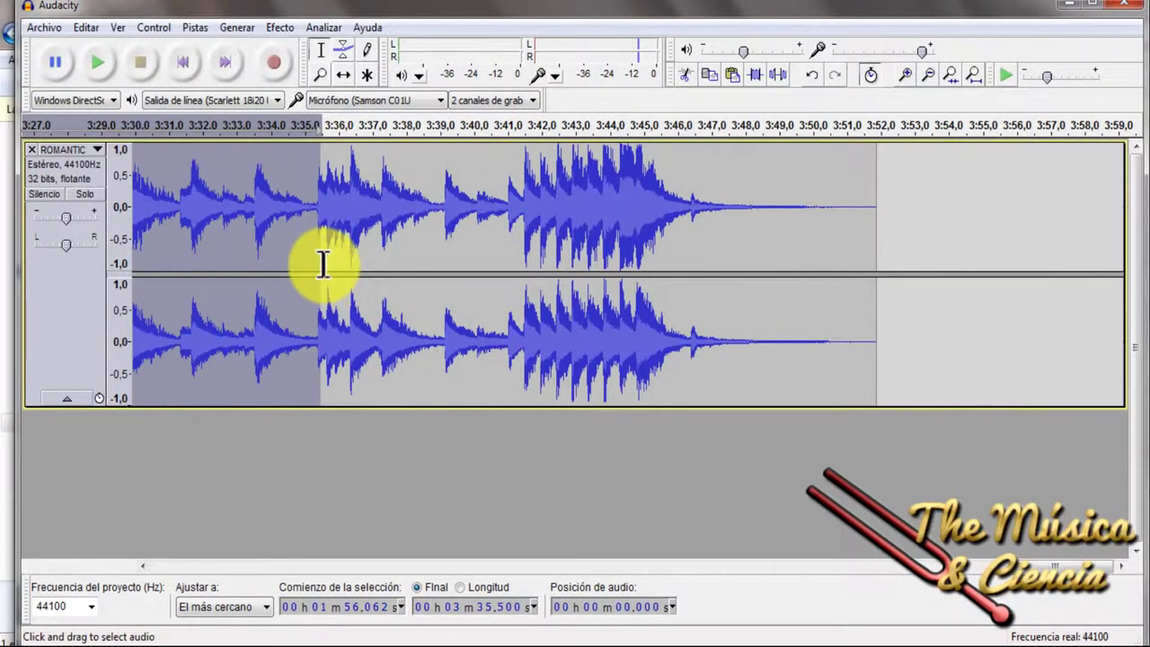
left_click(682, 72)
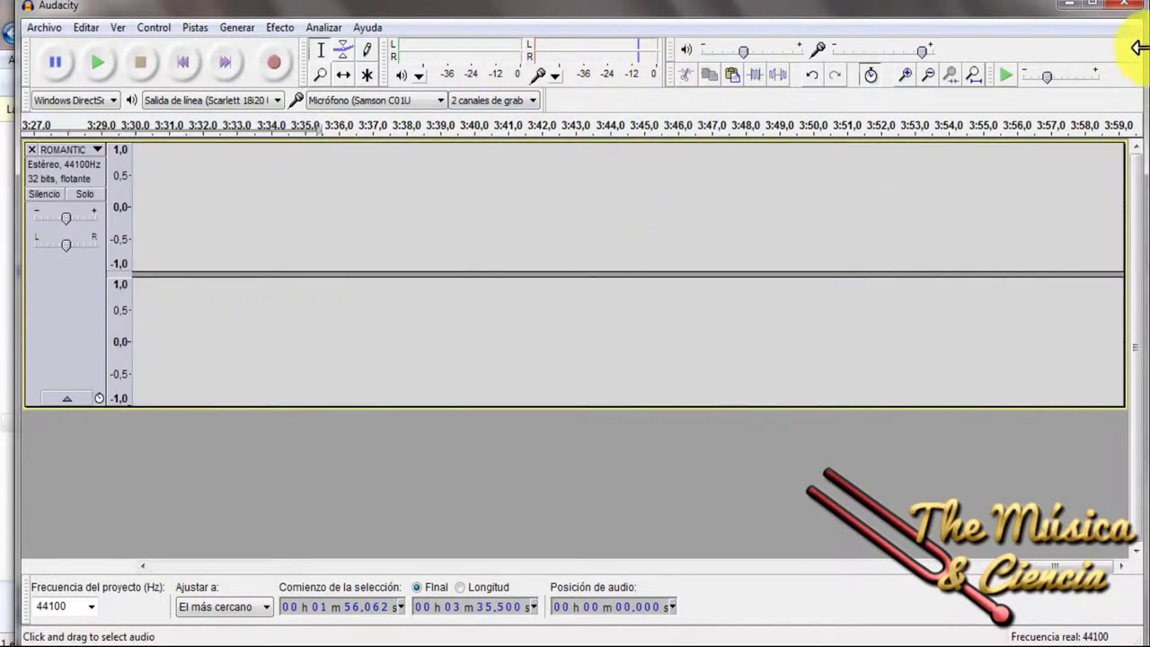
left_click(976, 69)
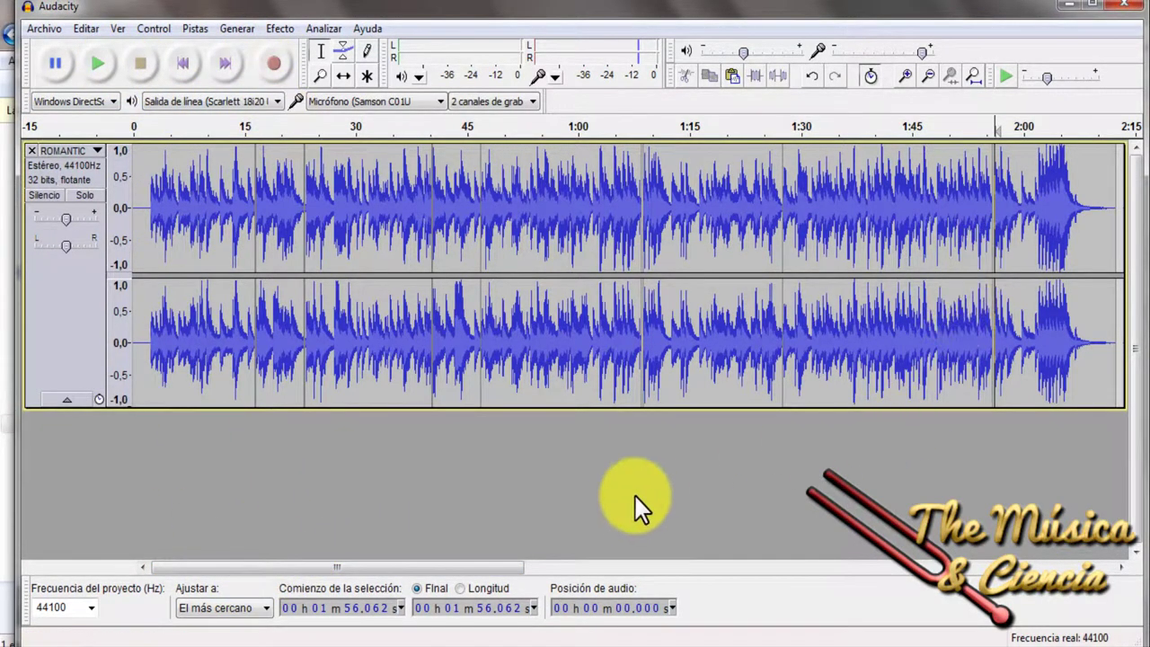
- Shift the last five clips later, starting with the final one, to open clearly visible gaps of several seconds between them
left_click_drag(497, 568, 553, 563)
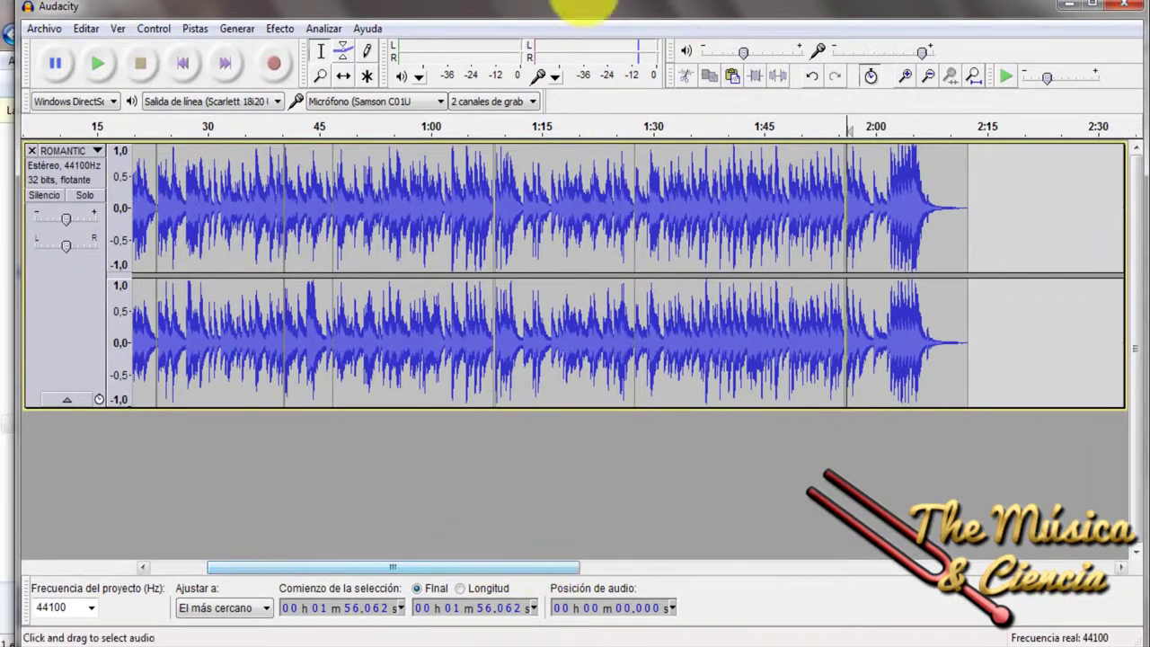
left_click(346, 81)
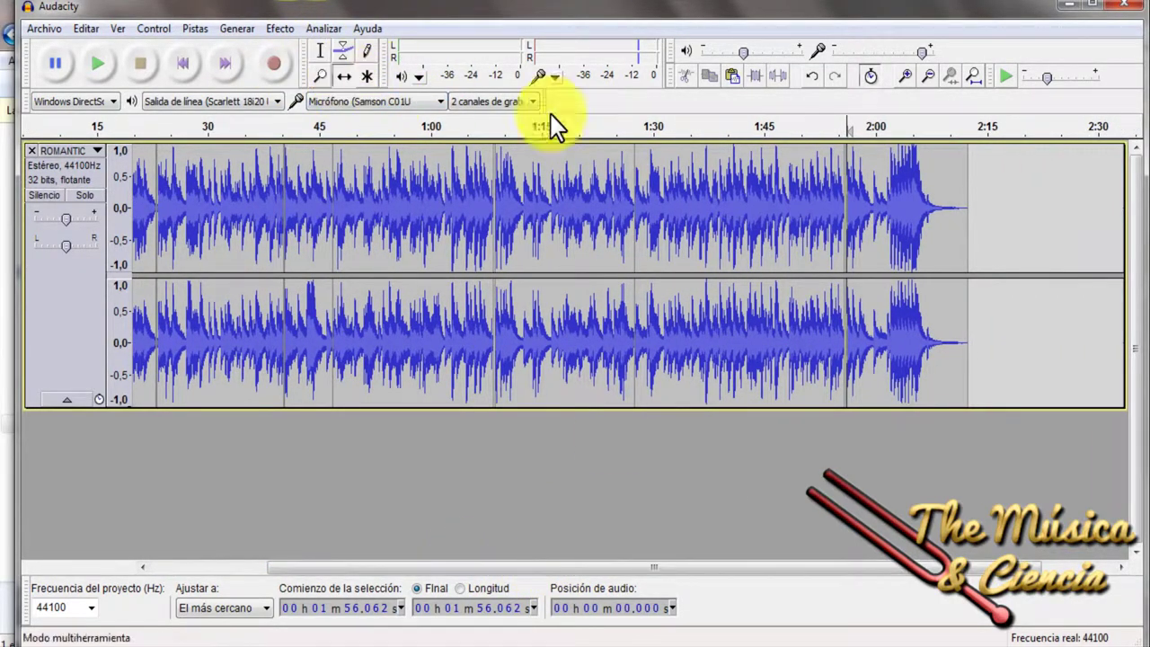
left_click_drag(916, 216, 1008, 216)
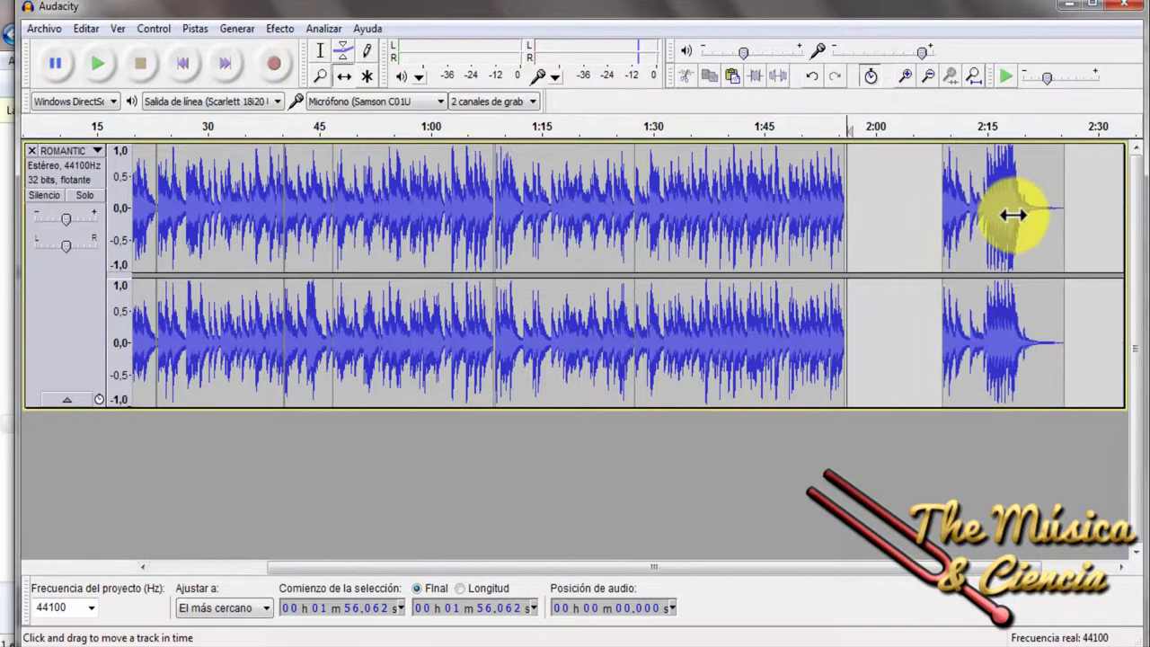
left_click_drag(729, 207, 805, 213)
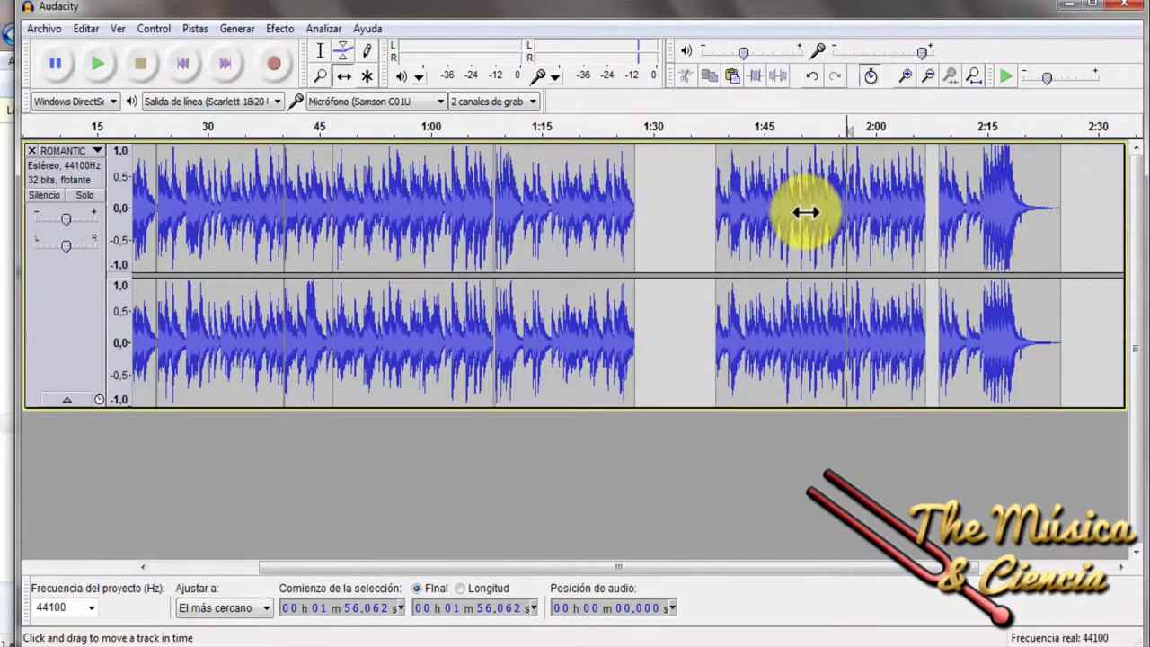
left_click_drag(561, 199, 615, 210)
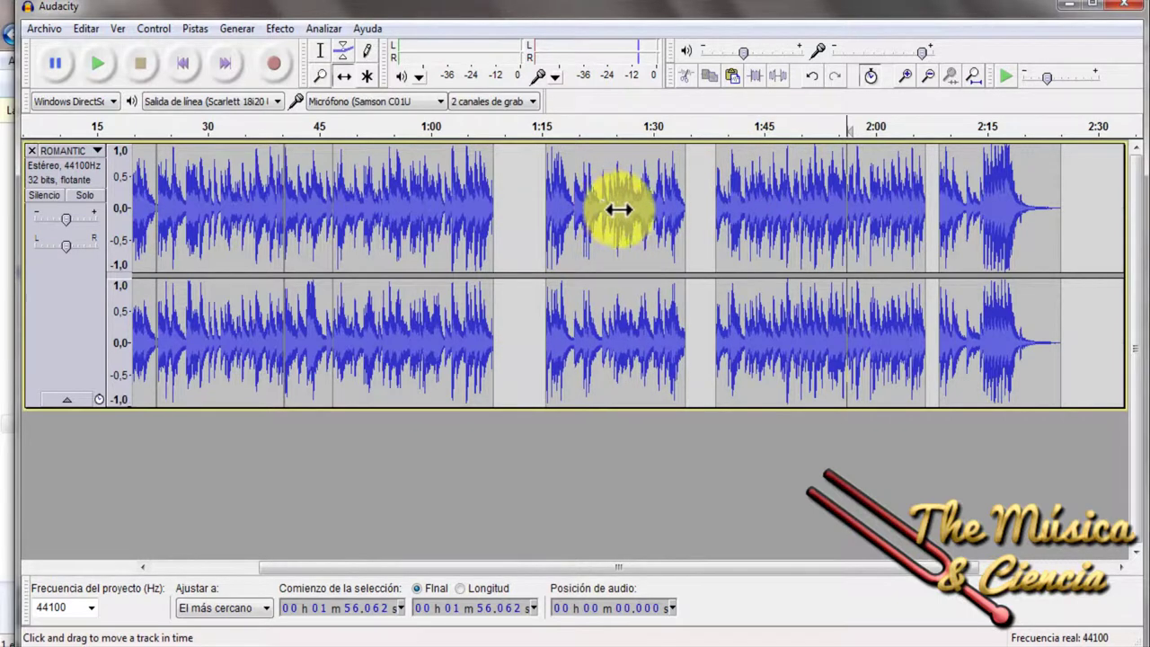
left_click_drag(427, 223, 458, 225)
left_click_drag(245, 203, 319, 209)
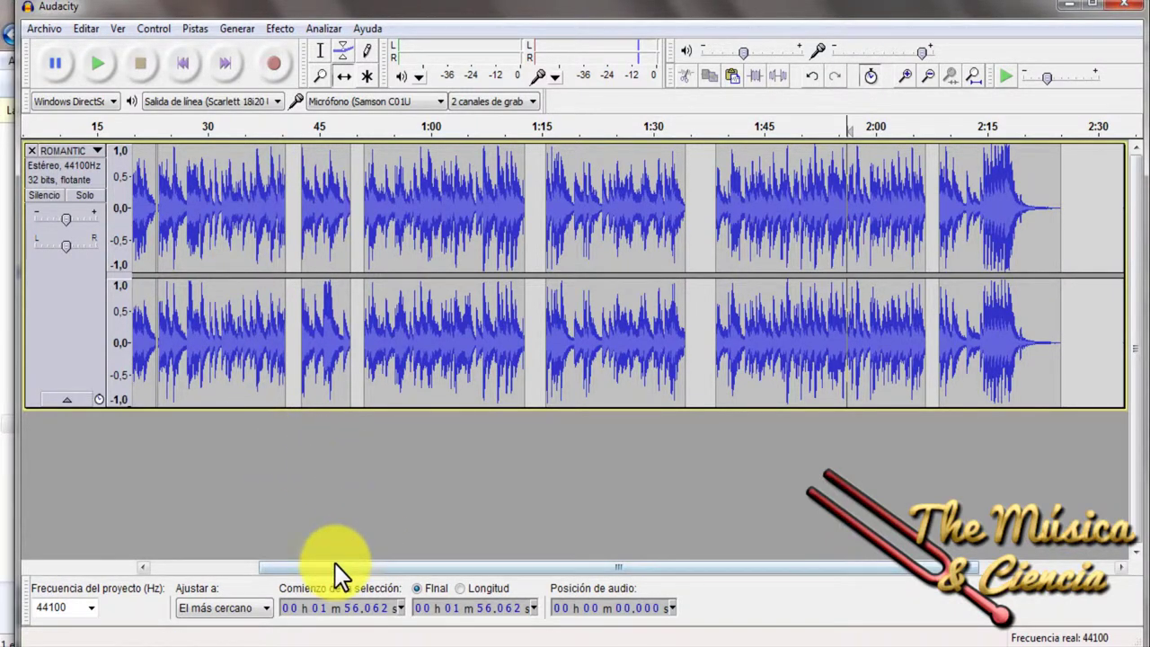
- Shift the first three clips about 1 s later, starting with the third
left_click_drag(335, 564, 166, 536)
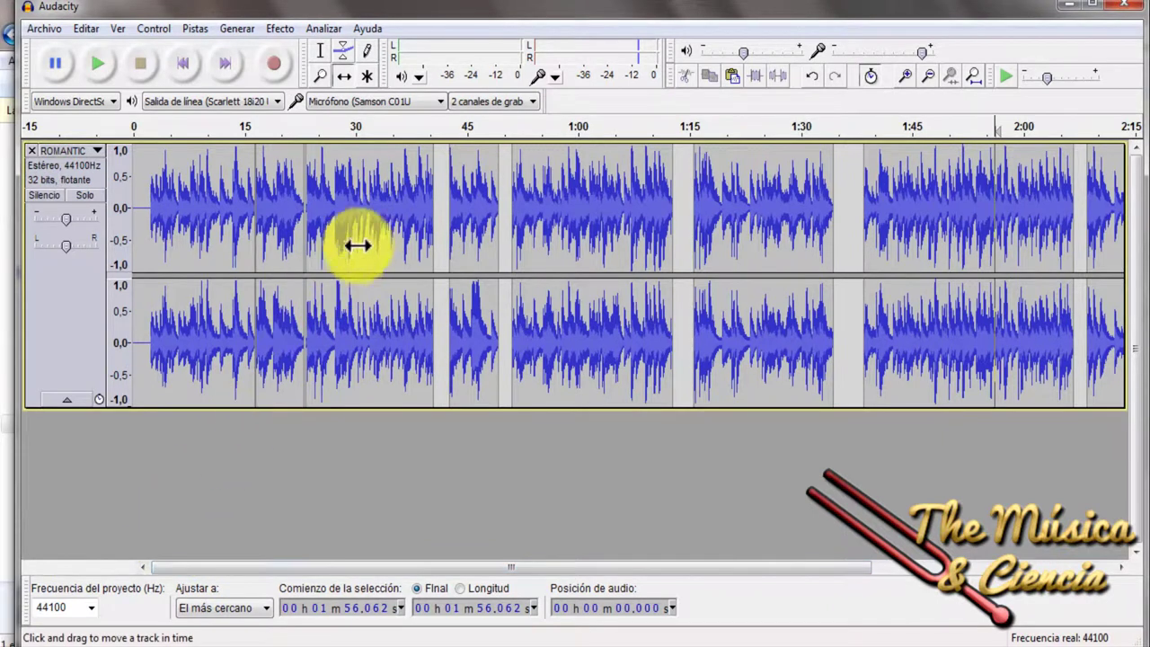
left_click_drag(341, 208, 347, 204)
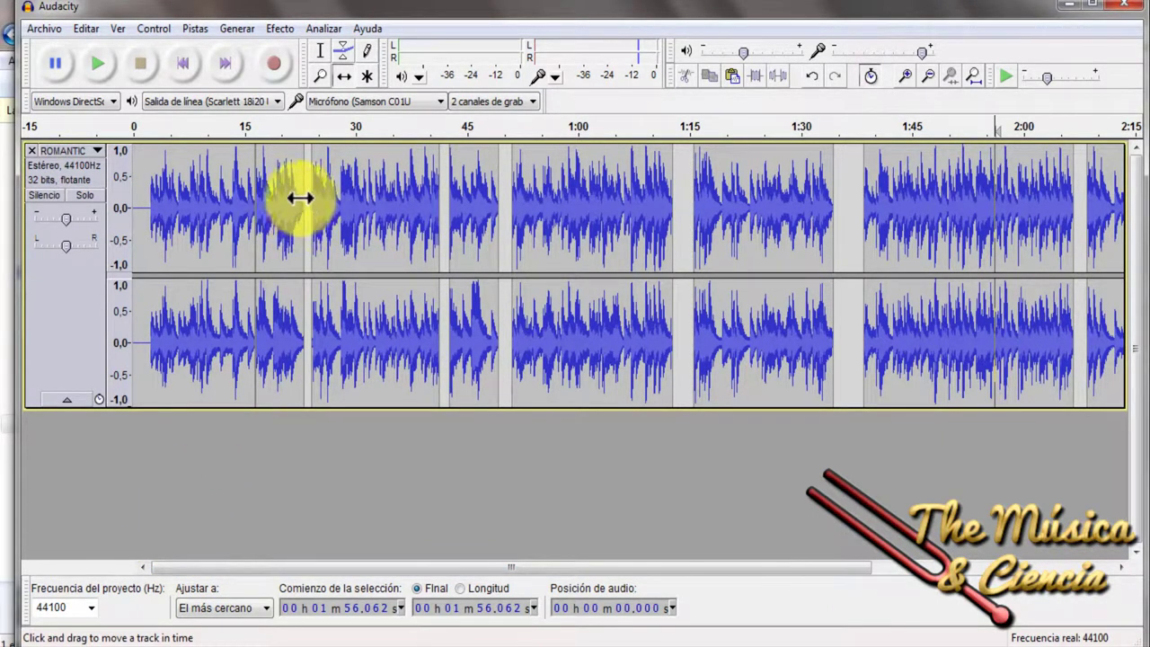
left_click_drag(269, 247, 280, 241)
left_click_drag(167, 205, 178, 206)
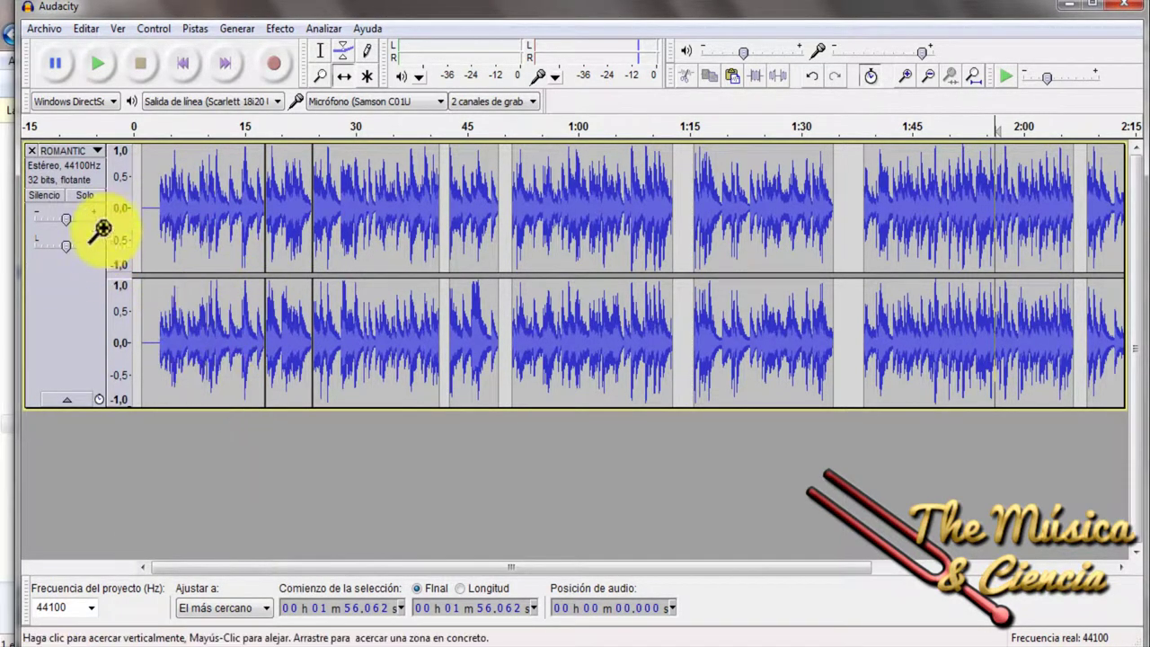
- Delete the audio from the start of the first clip at 1.366 s to the gap at about 50 s
left_click(323, 48)
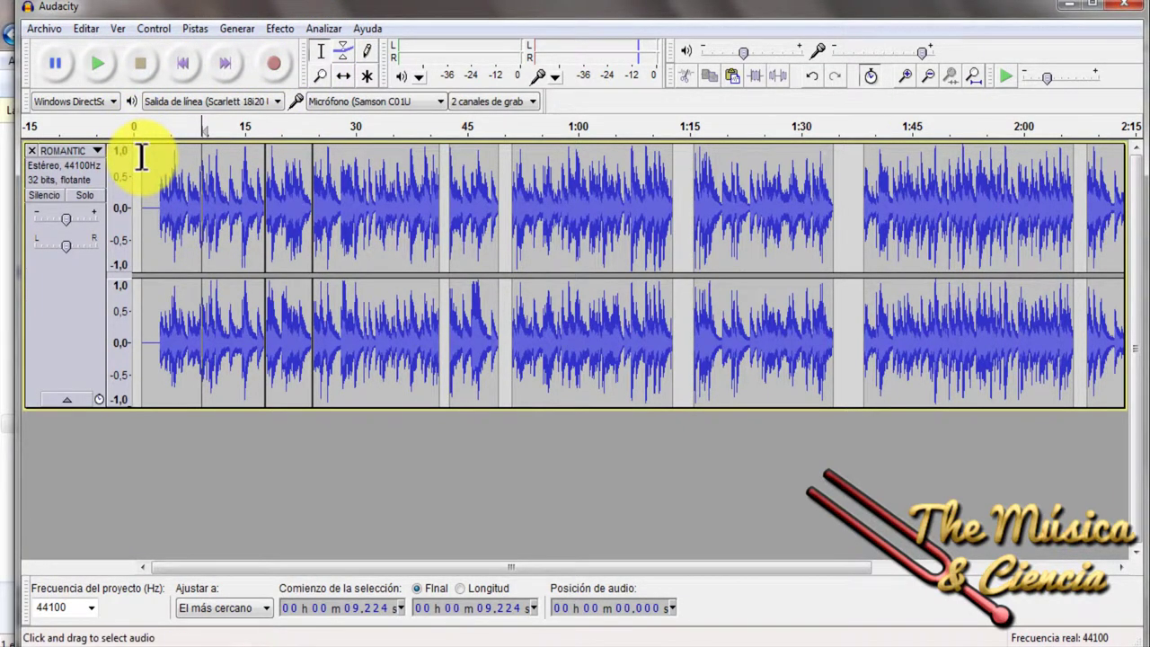
left_click_drag(142, 160, 505, 258)
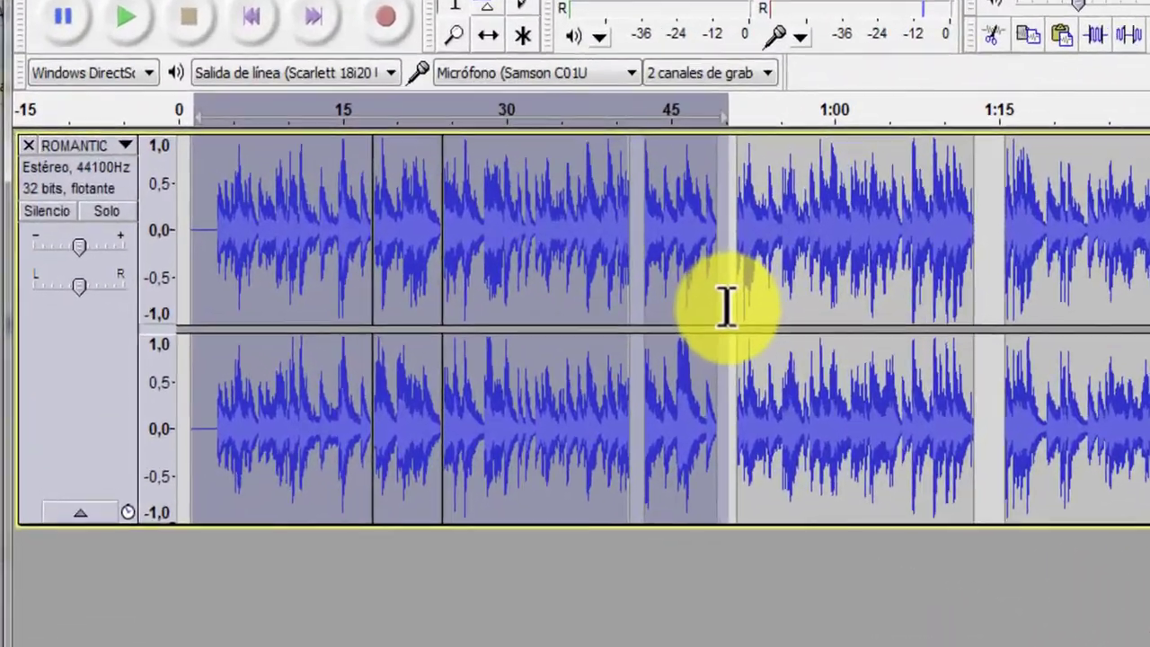
left_click_drag(726, 306, 728, 306)
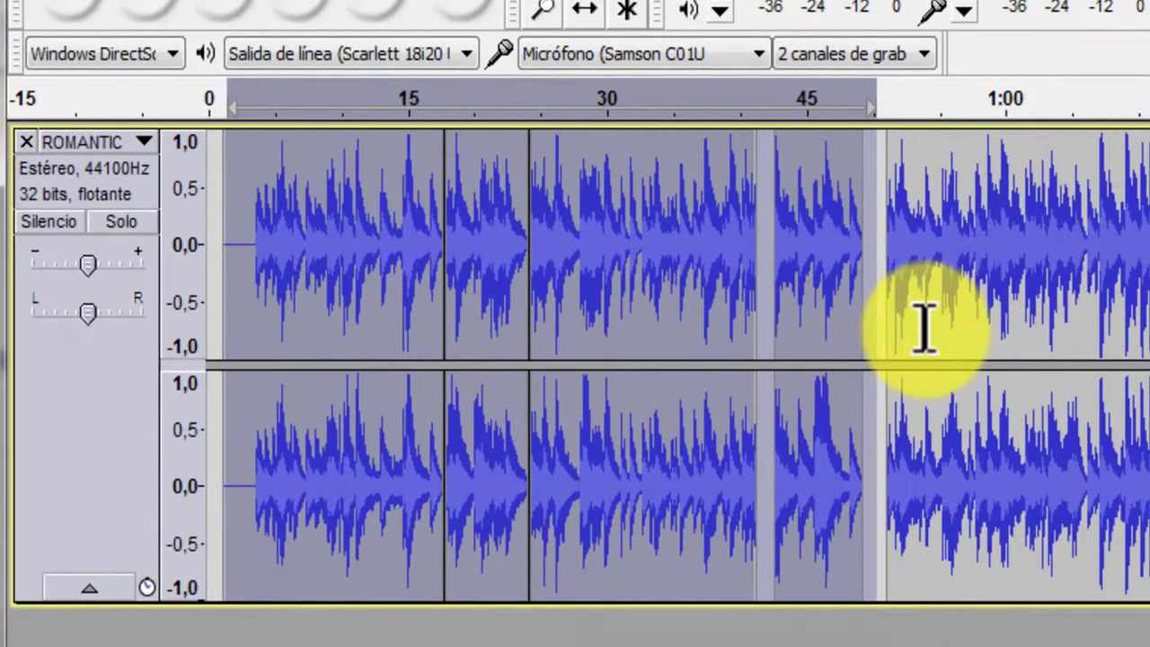
key("Delete")
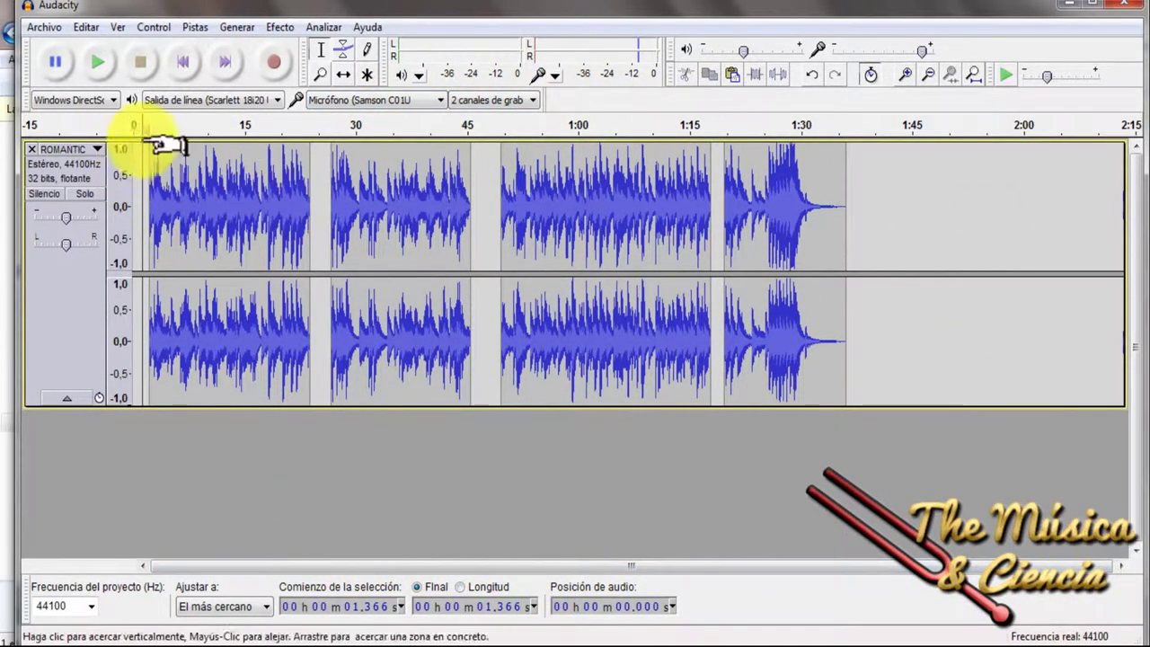
- Shift the four remaining clips later so they start at about 9 s, 32 s, 53 s and 1:24
left_click(343, 74)
left_click_drag(803, 234, 836, 231)
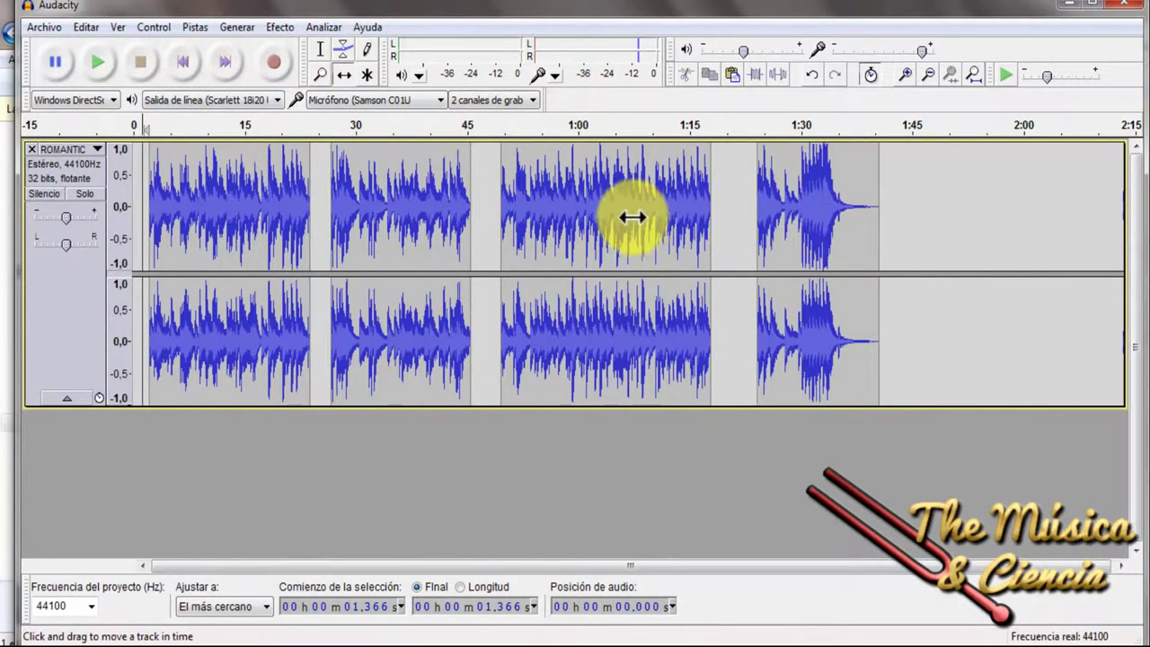
left_click_drag(632, 217, 659, 210)
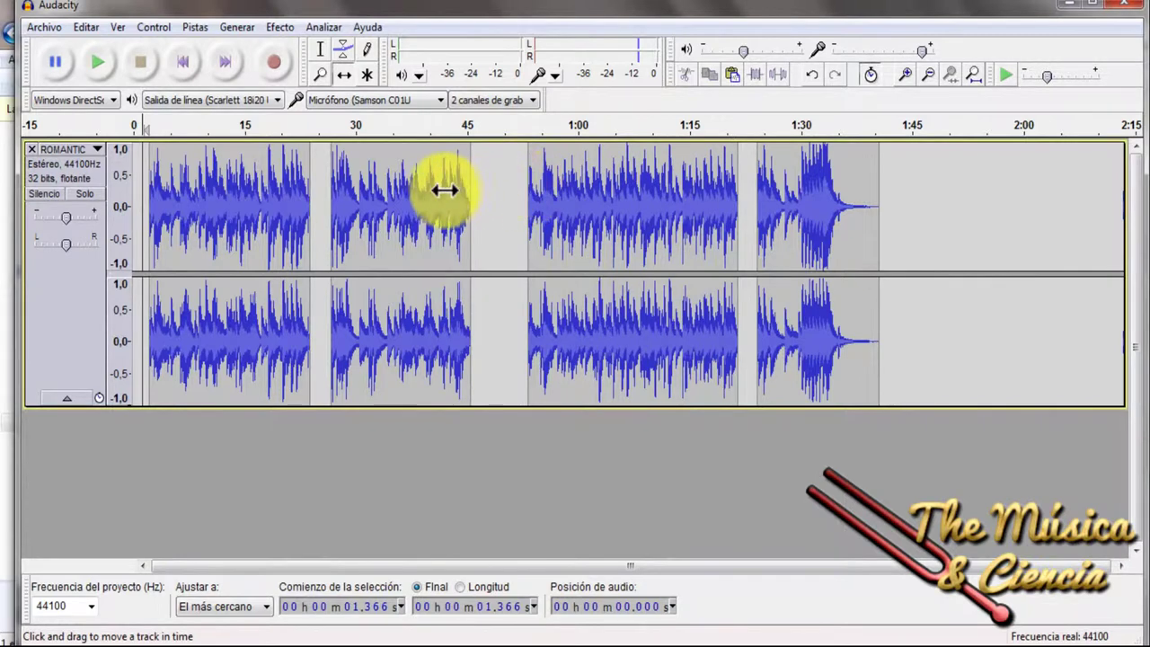
left_click_drag(444, 188, 479, 185)
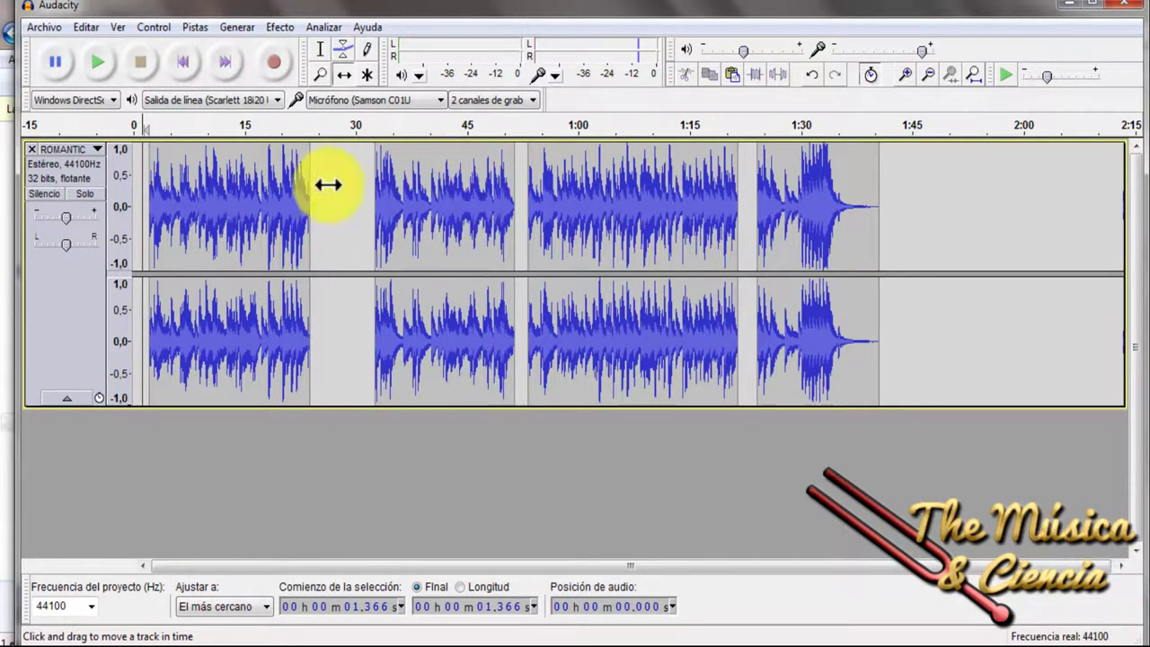
left_click_drag(286, 191, 337, 193)
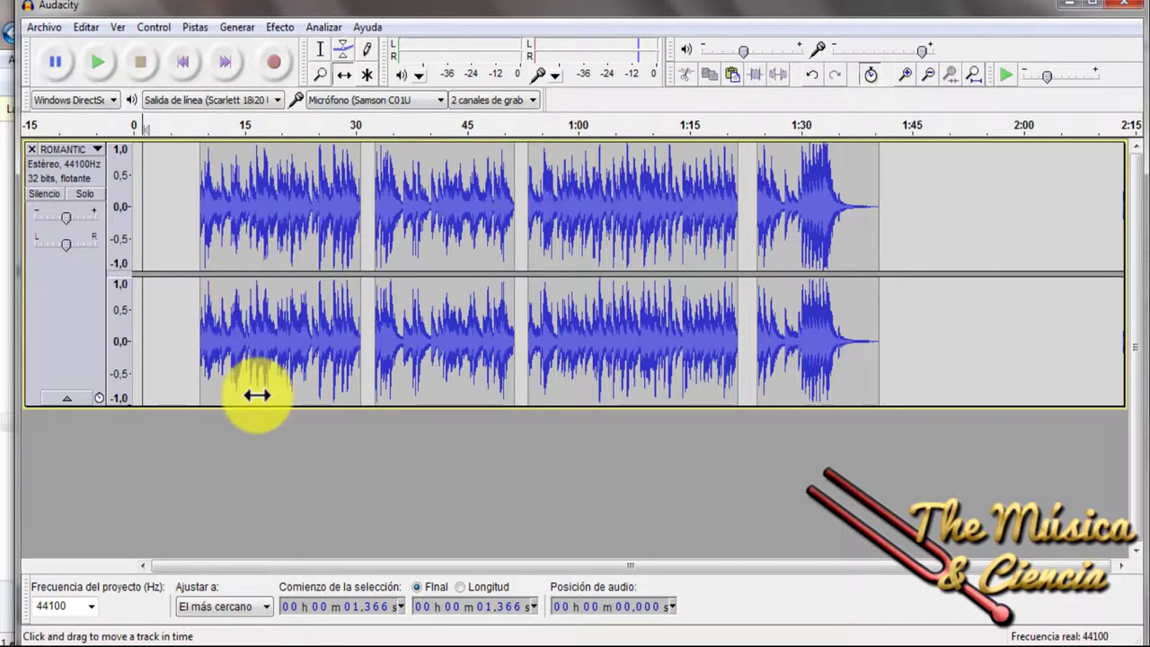
- Place the cursor just before the first clip, at about 9 s, and add a label at that point
left_click(320, 49)
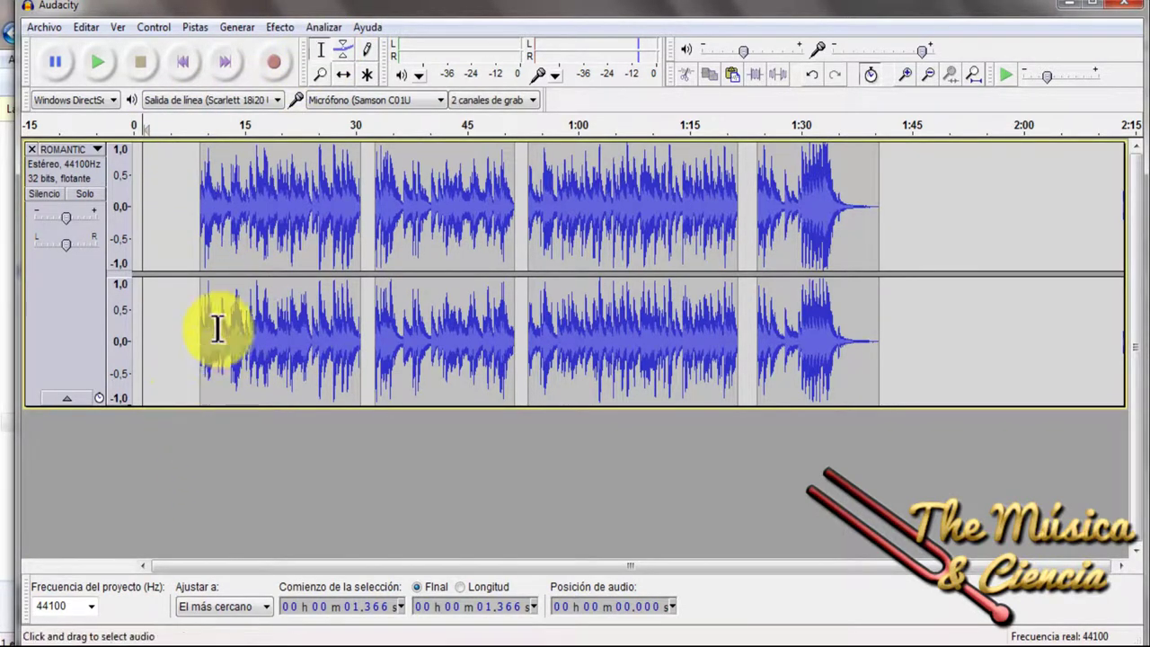
left_click(158, 389)
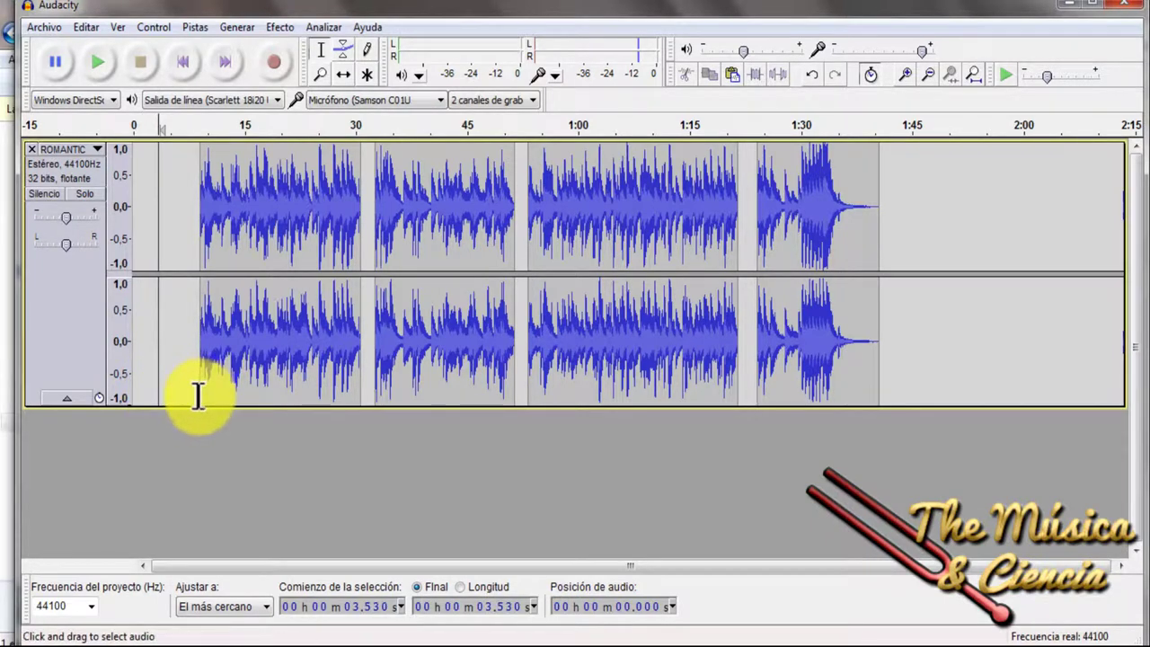
left_click(197, 393)
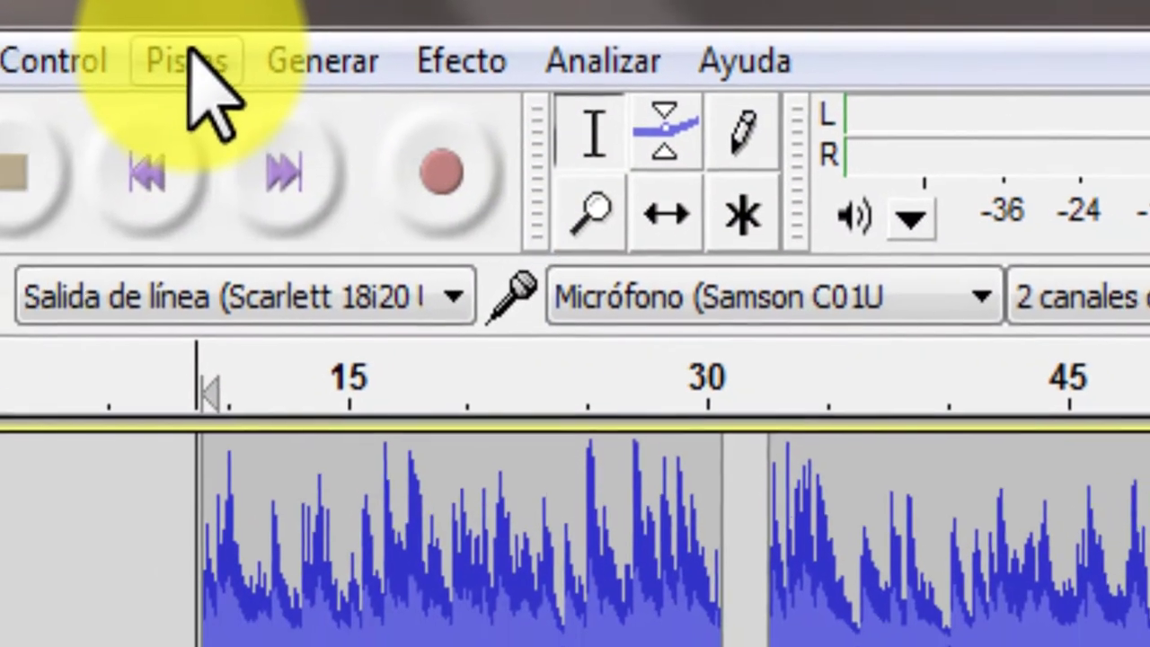
left_click(153, 67)
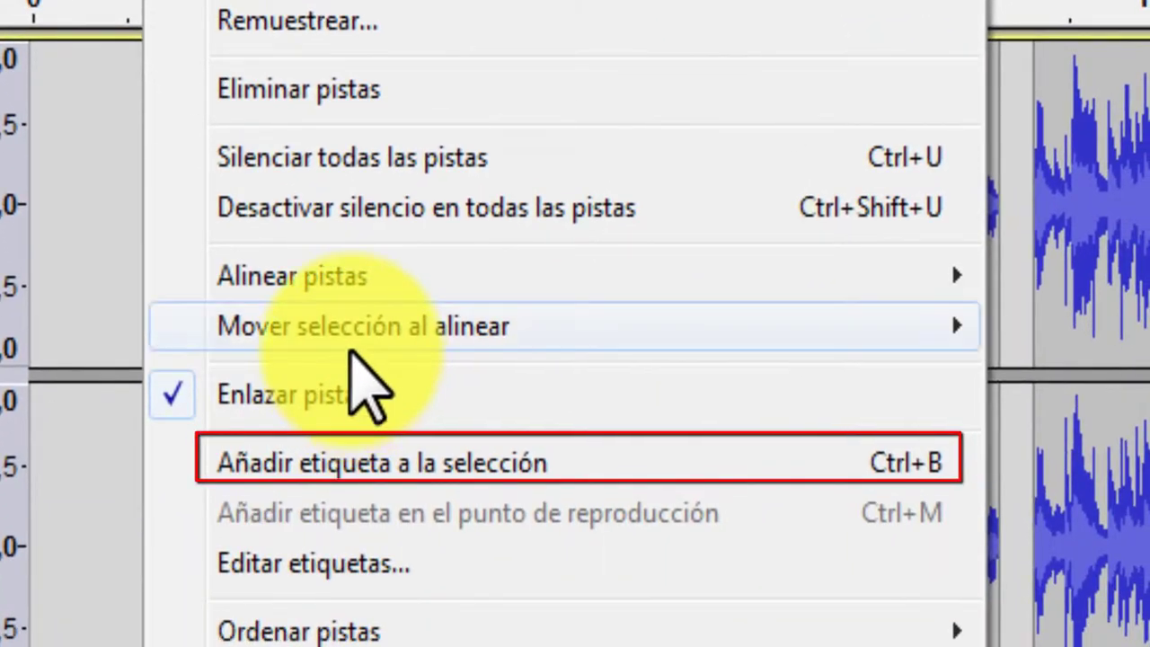
mouse_move(353, 348)
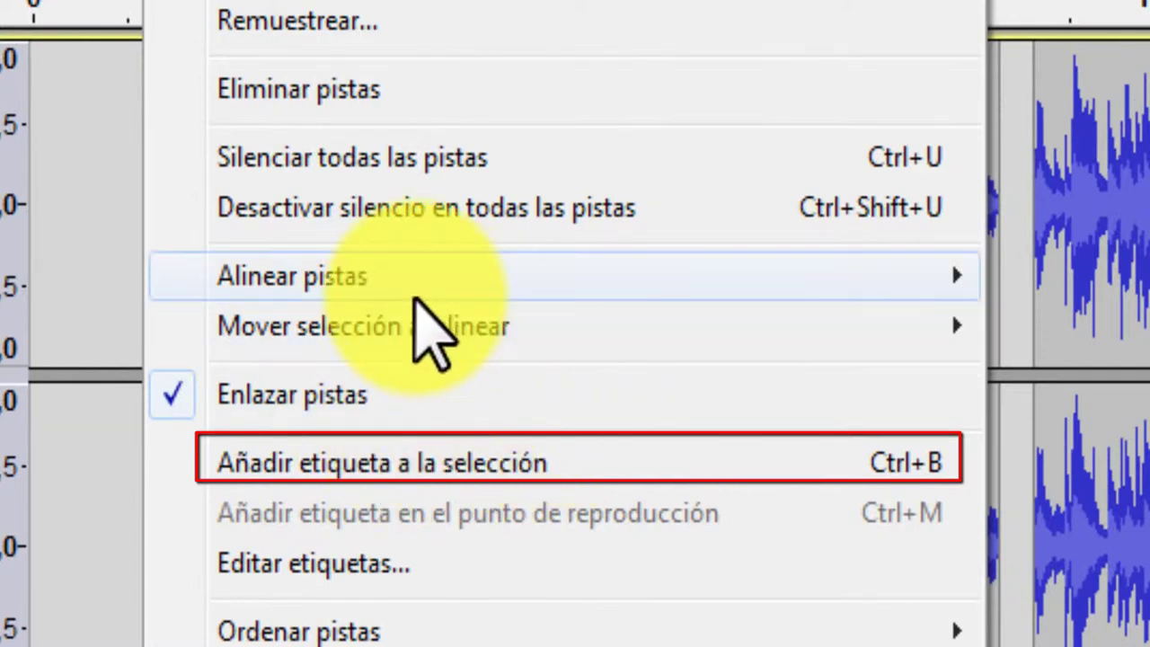
mouse_move(380, 284)
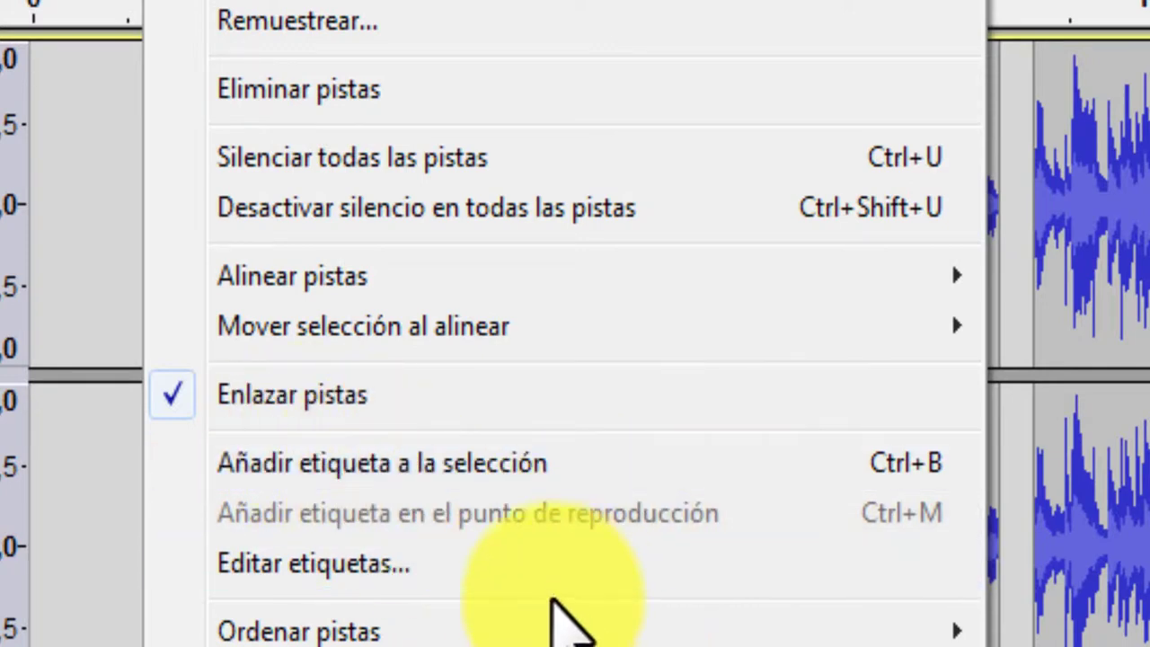
mouse_move(0, 0)
mouse_move(44, 0)
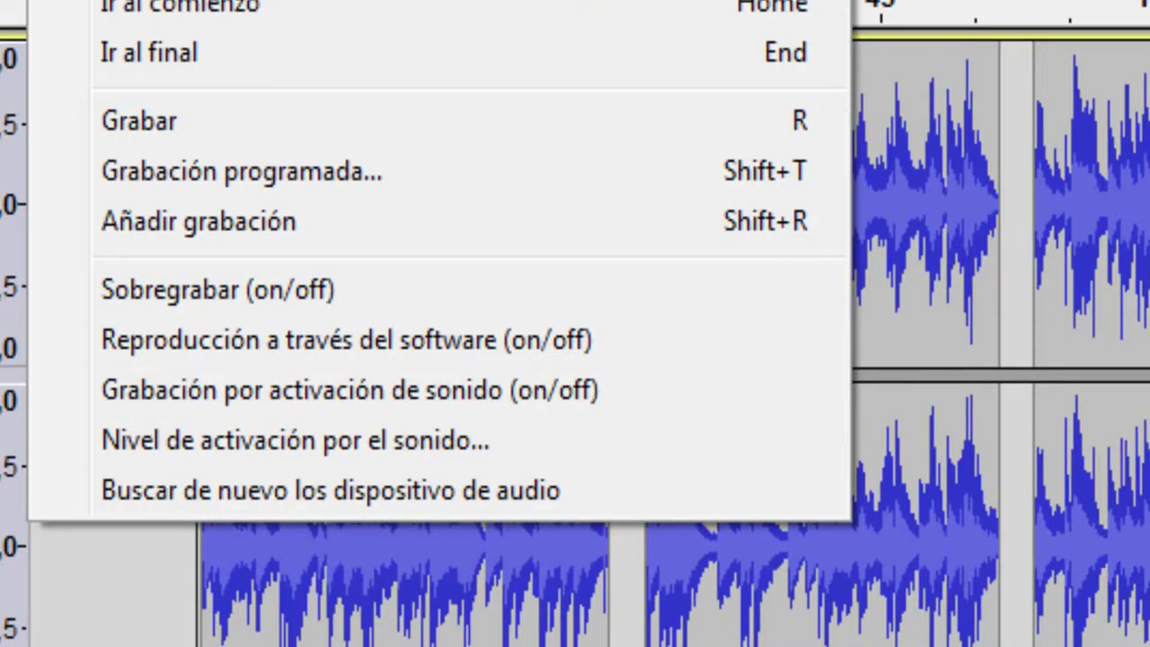
mouse_move(233, 0)
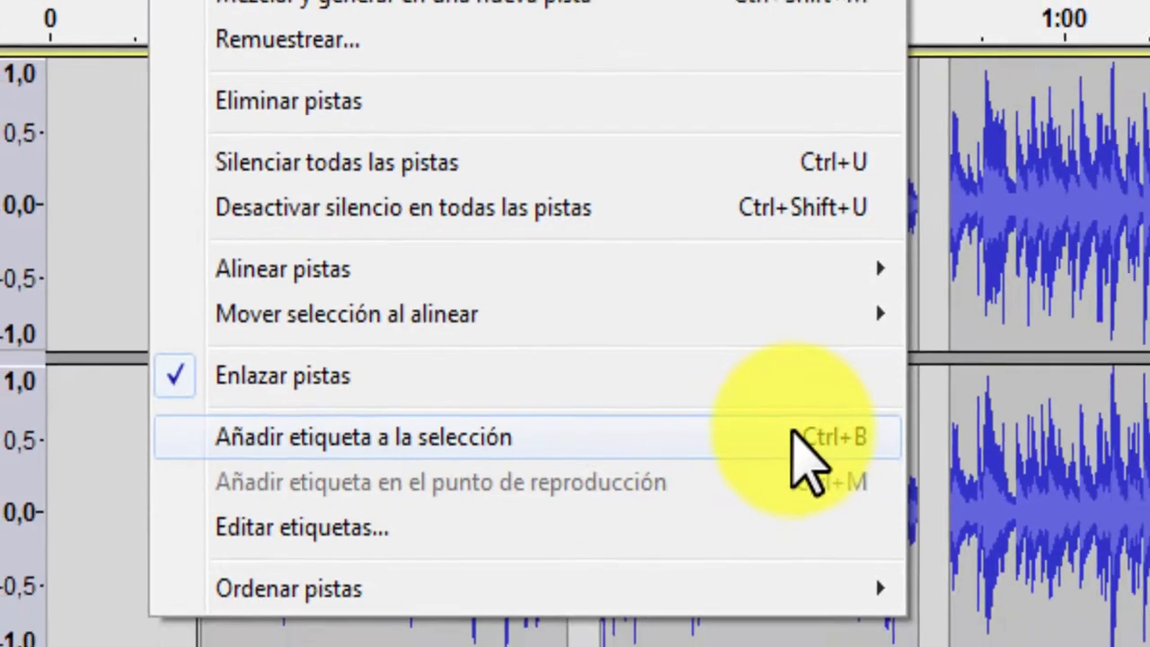
left_click(792, 431)
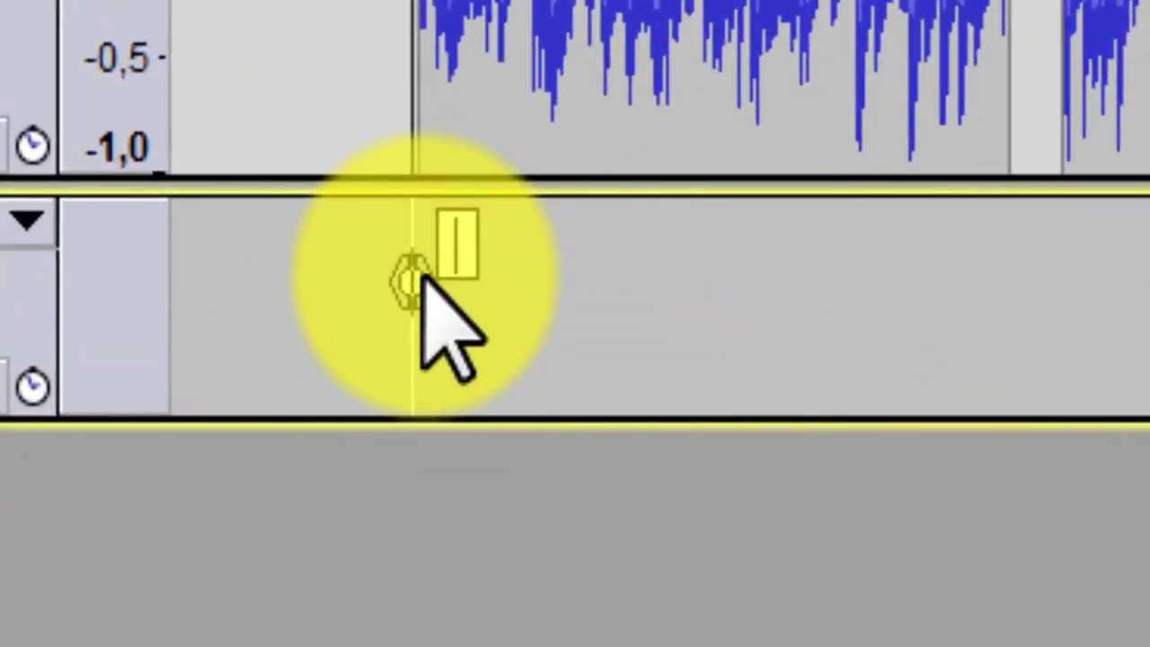
- Move the new label about 1 s earlier, into the silence before the first clip
left_click_drag(420, 271, 397, 283)
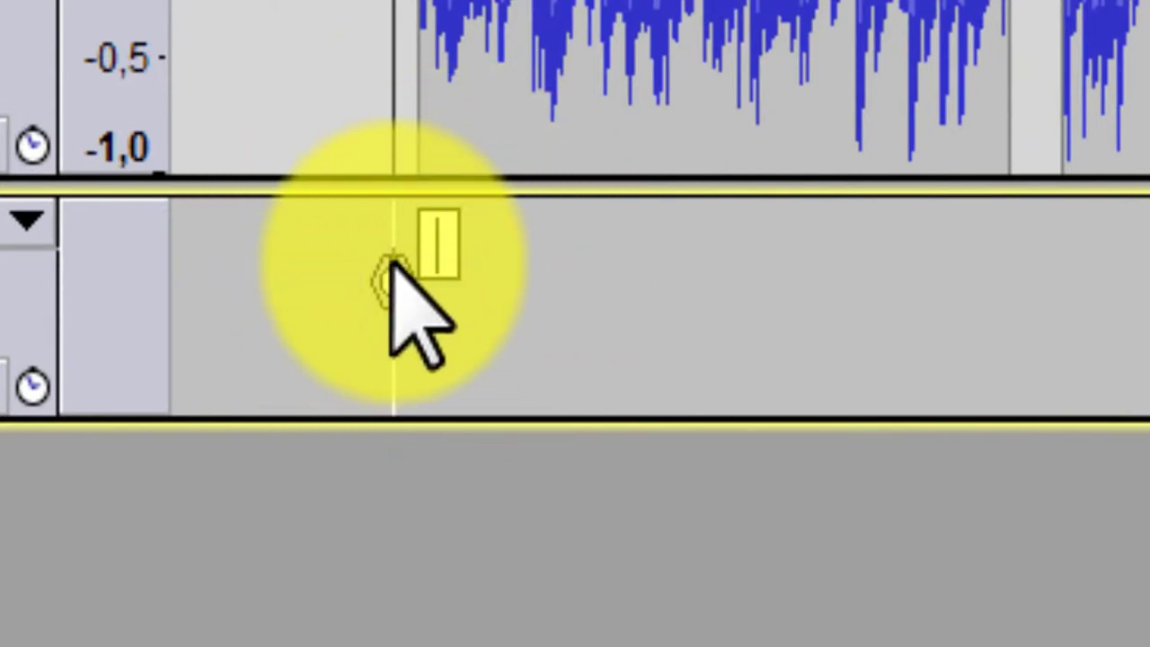
left_click(395, 263)
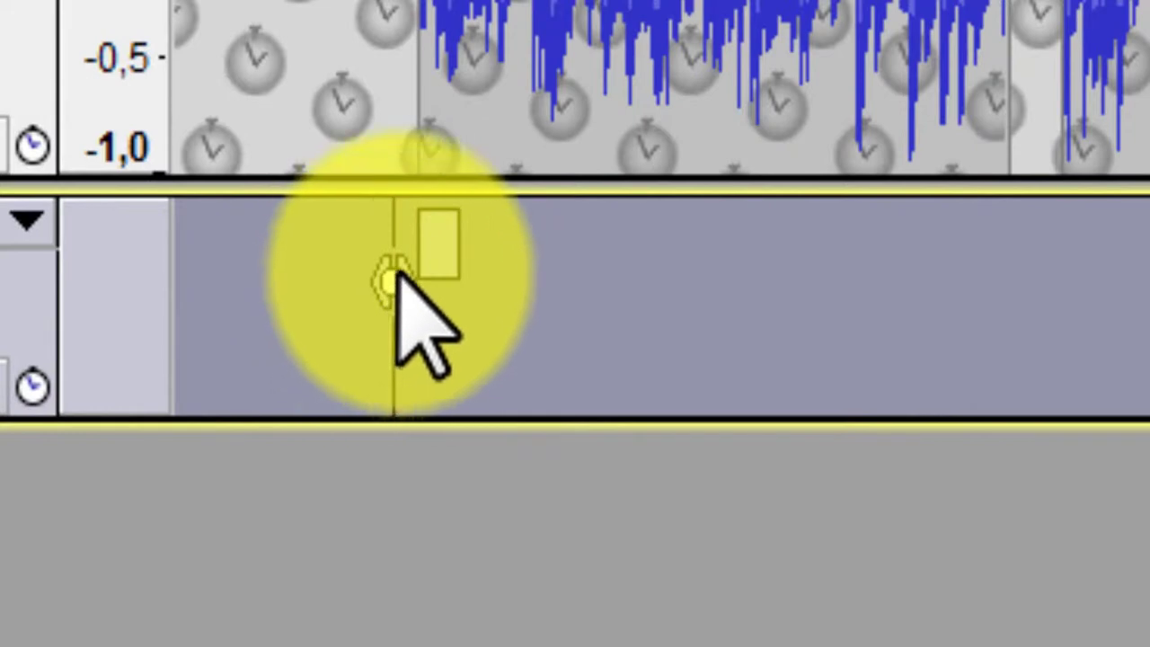
mouse_move(398, 253)
left_mouse_down()
mouse_move(410, 247)
mouse_move(387, 248)
left_mouse_up()
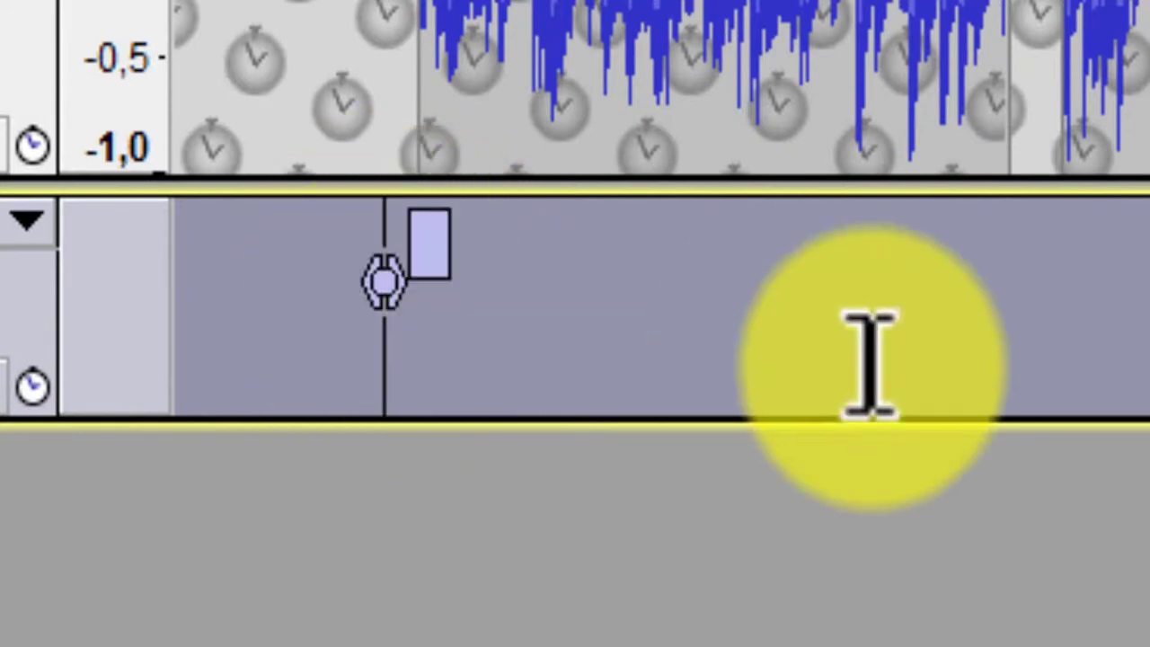
- Select the time span of the first clip on the label track
left_click(929, 382)
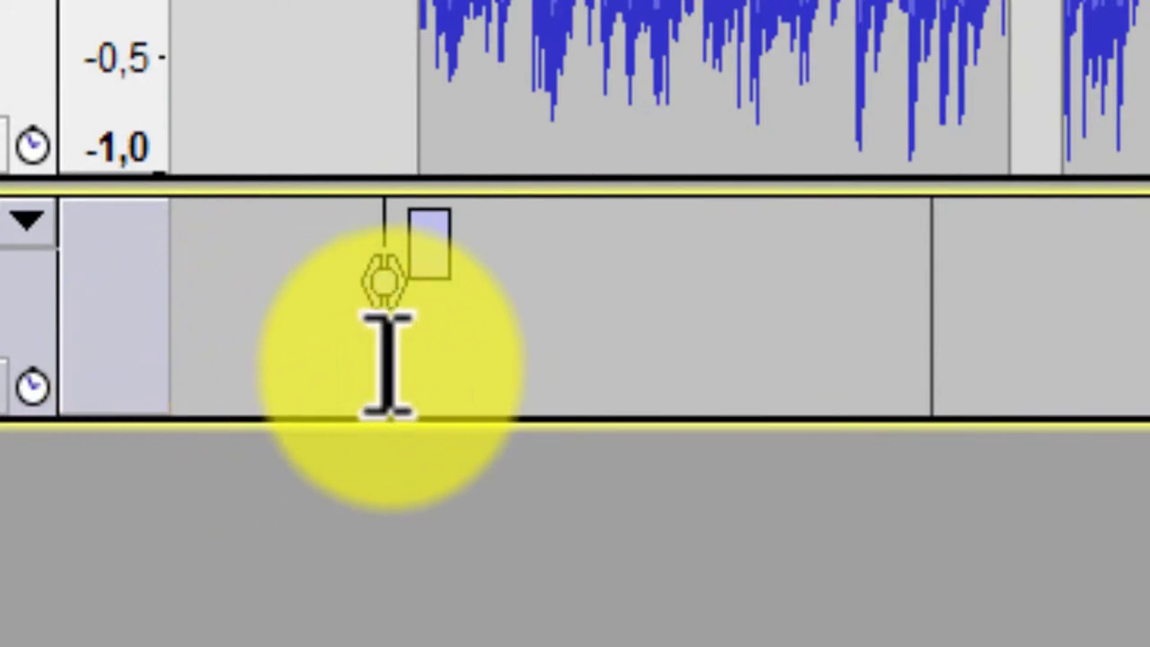
mouse_move(388, 359)
left_mouse_down()
mouse_move(435, 354)
mouse_move(1149, 503)
mouse_move(500, 640)
mouse_move(673, 595)
mouse_move(1015, 616)
mouse_move(1004, 620)
left_mouse_up()
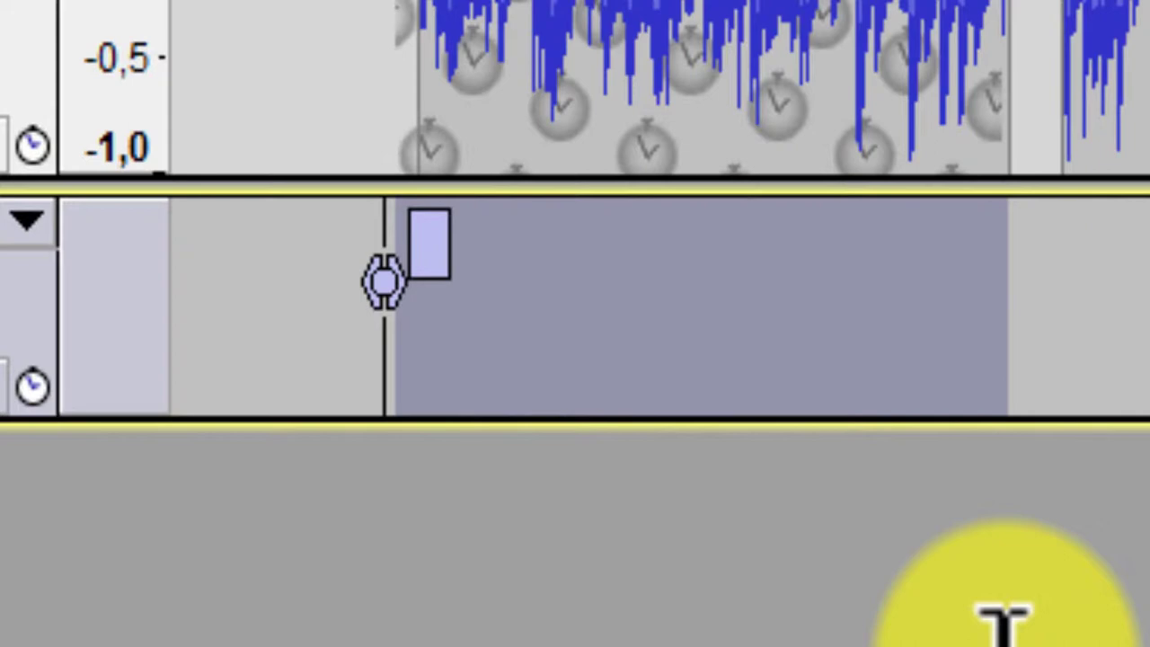
left_click_drag(1004, 618, 1009, 618)
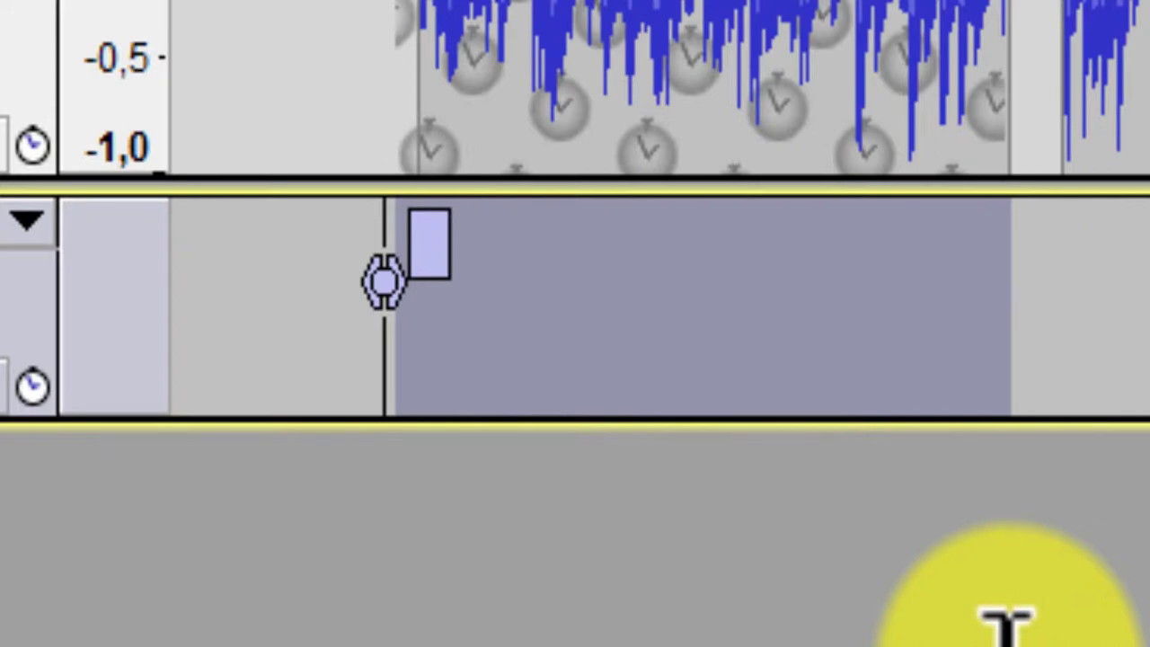
left_click_drag(1008, 620, 372, 539)
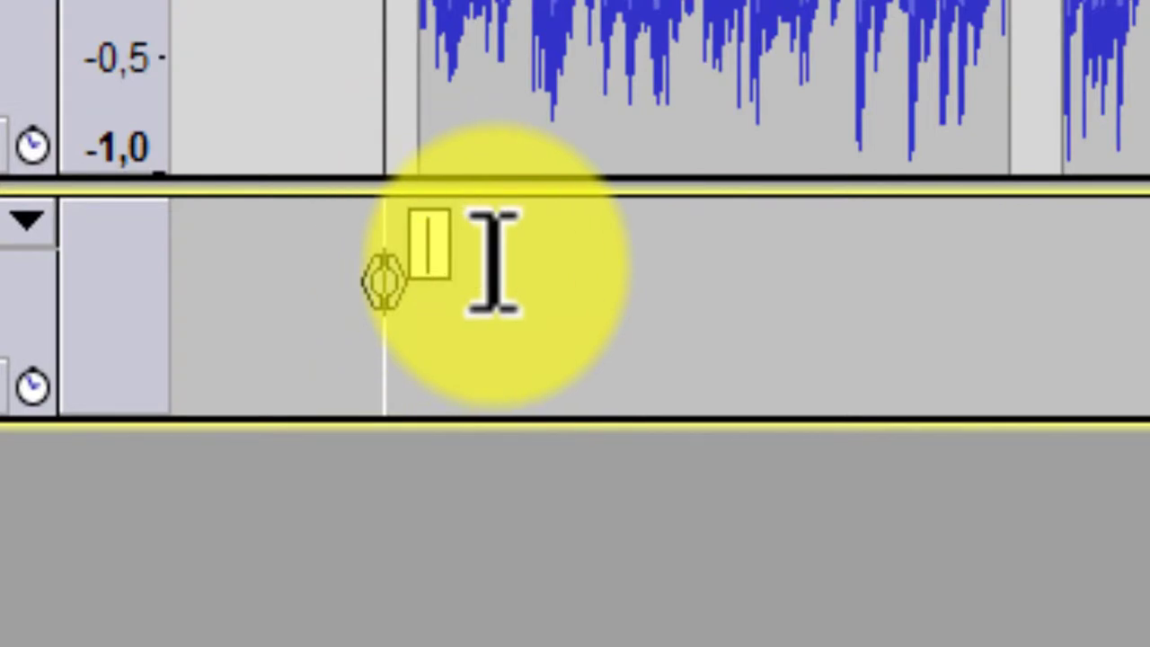
- Name the label before the first clip "pista 1" and confirm the text
type("p")
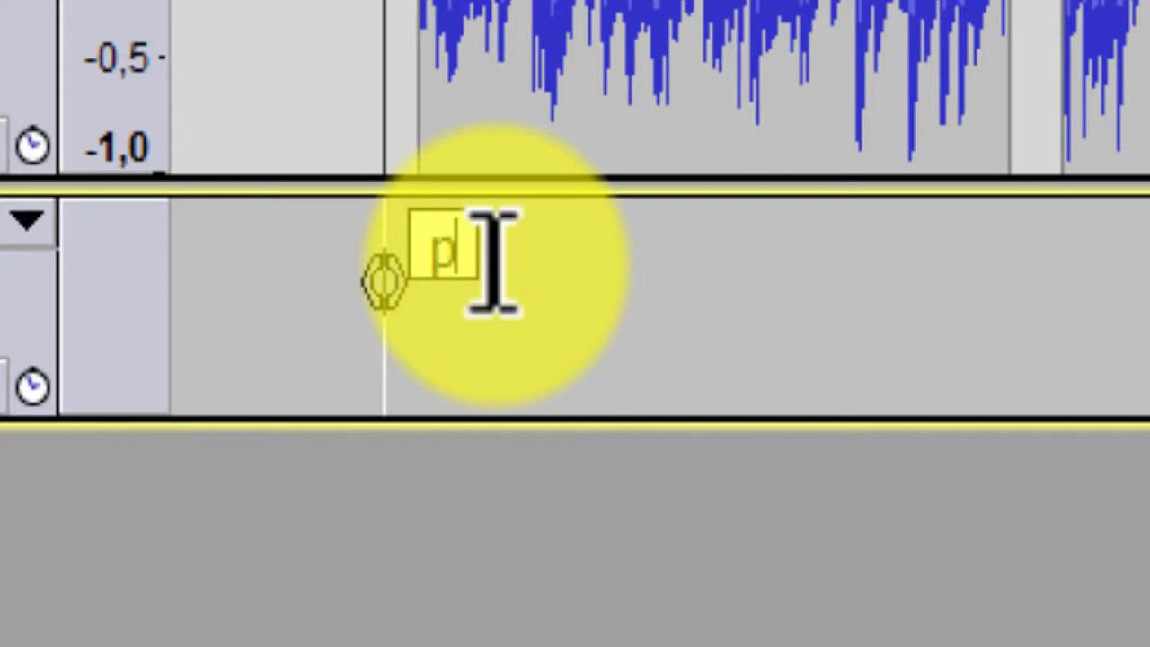
type("ista")
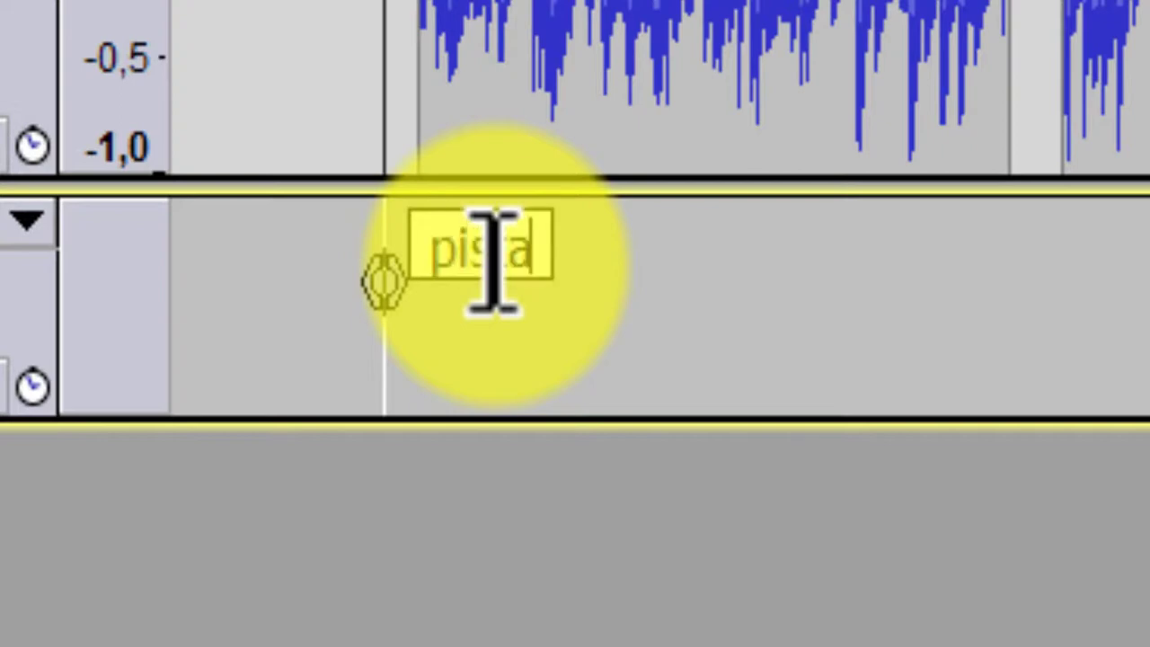
type(" 1")
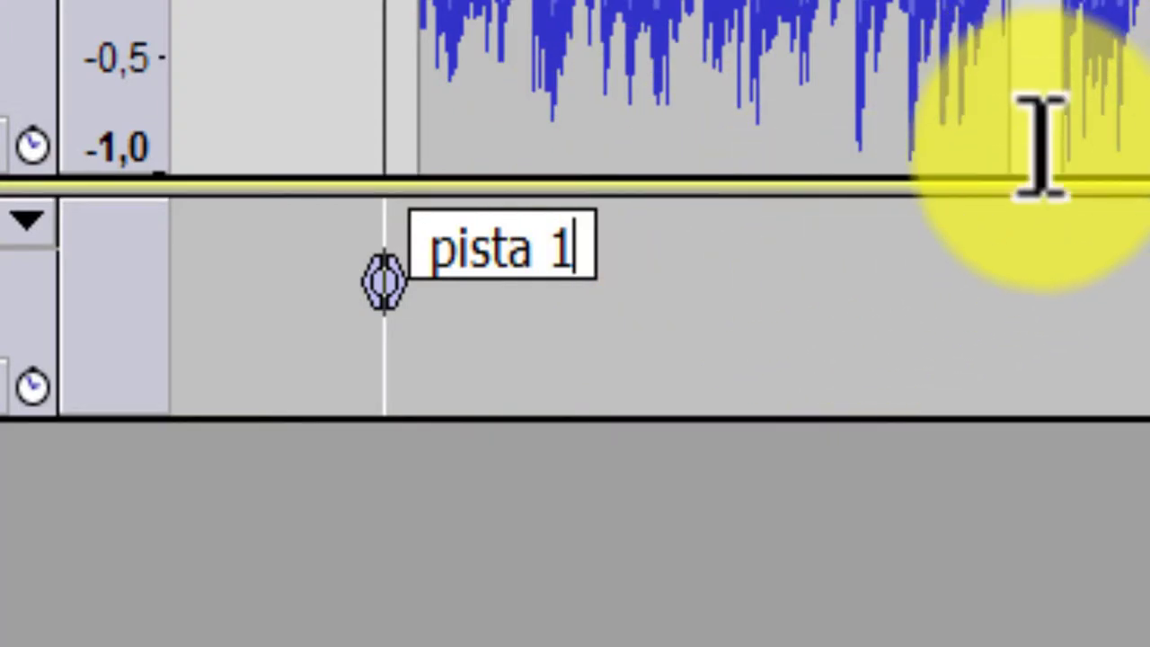
key("Return")
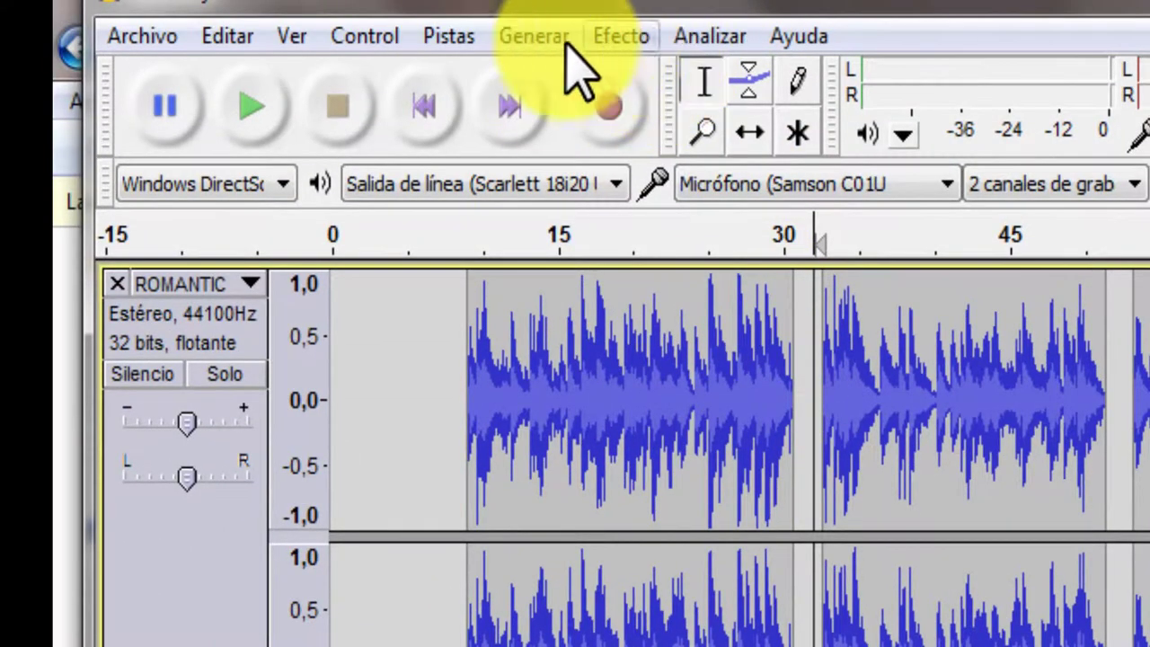
- Add labels in the gaps just before the second and third clips, named "2" and "pista 3"
left_click(449, 36)
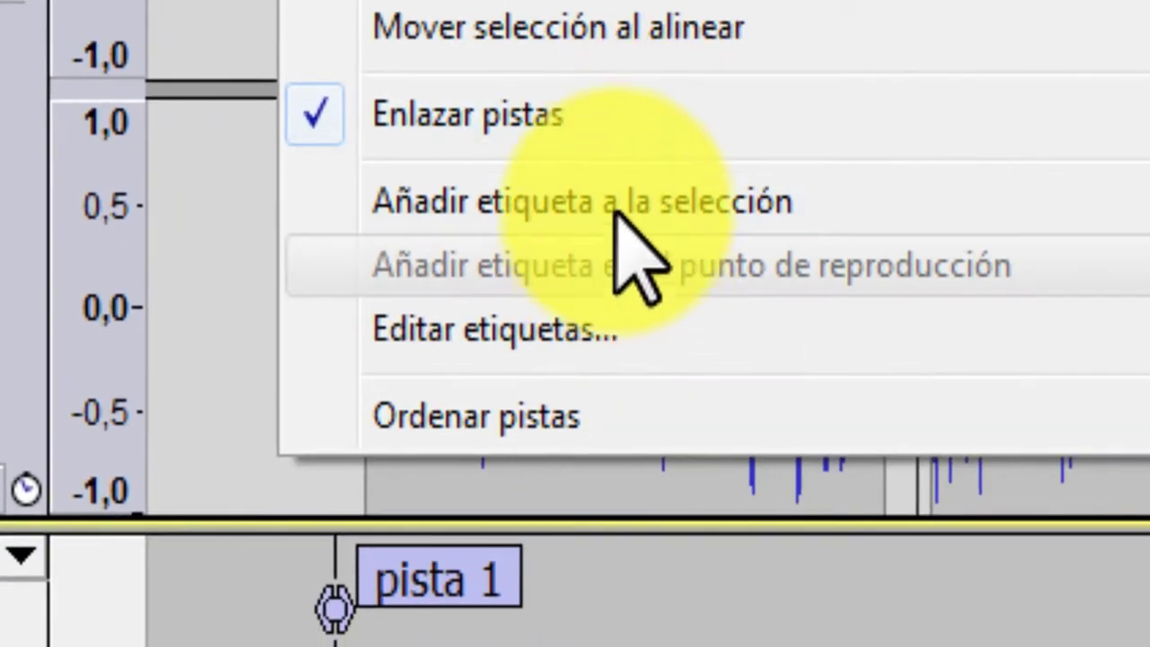
left_click(647, 472)
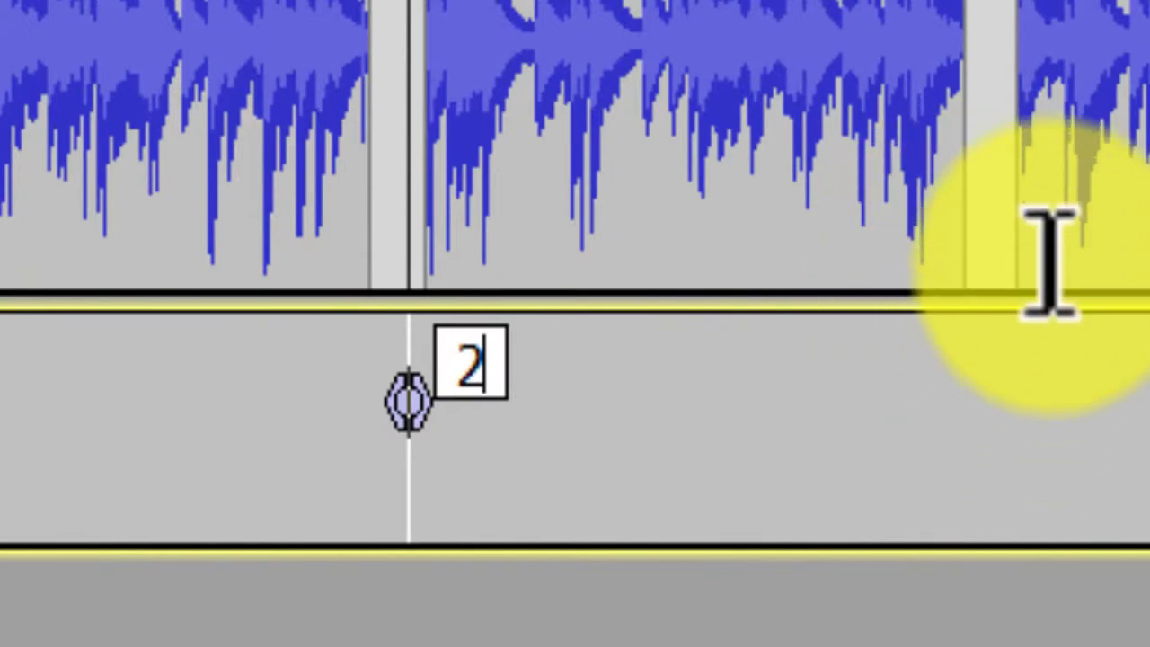
left_click(997, 269)
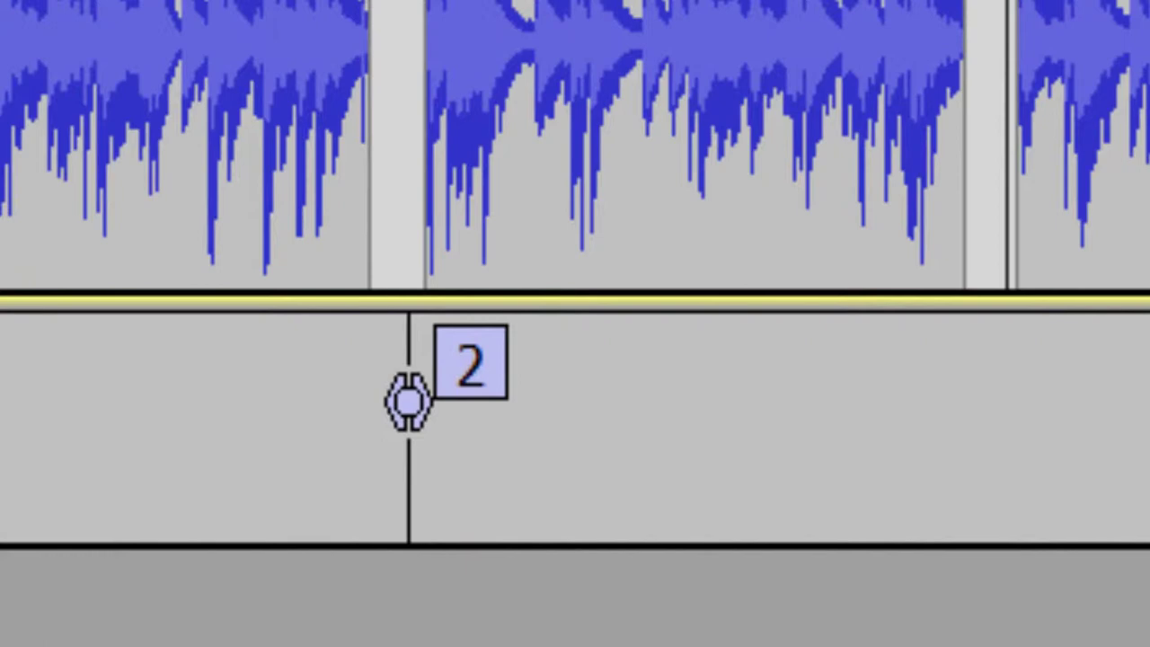
key("alt+p")
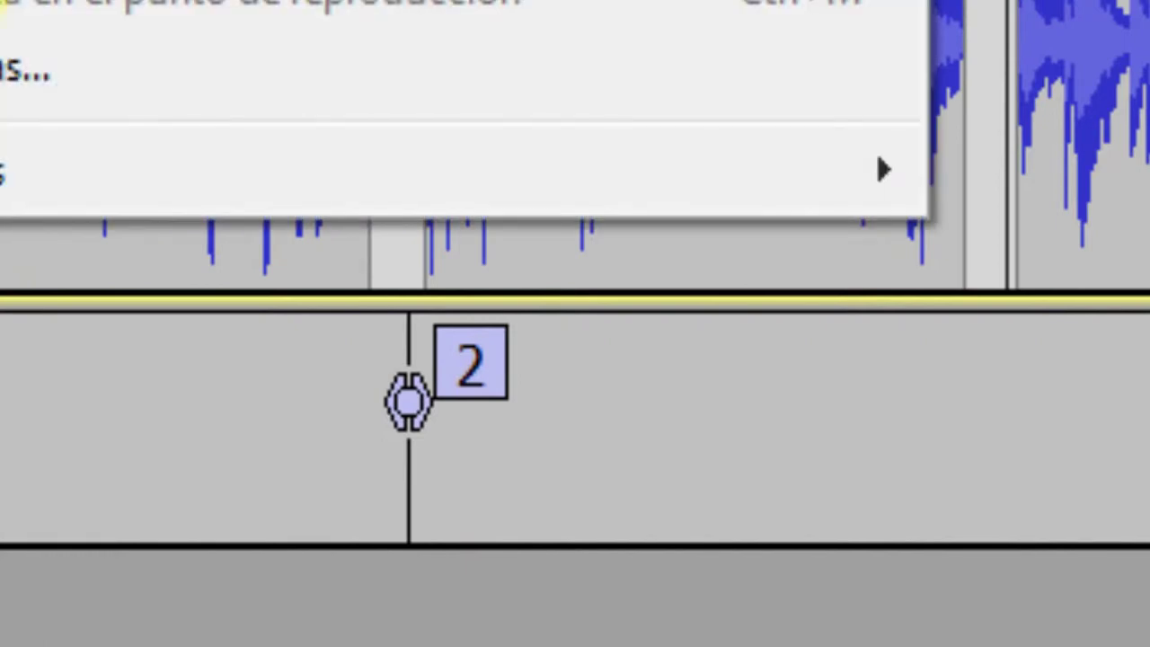
left_click(9, 4)
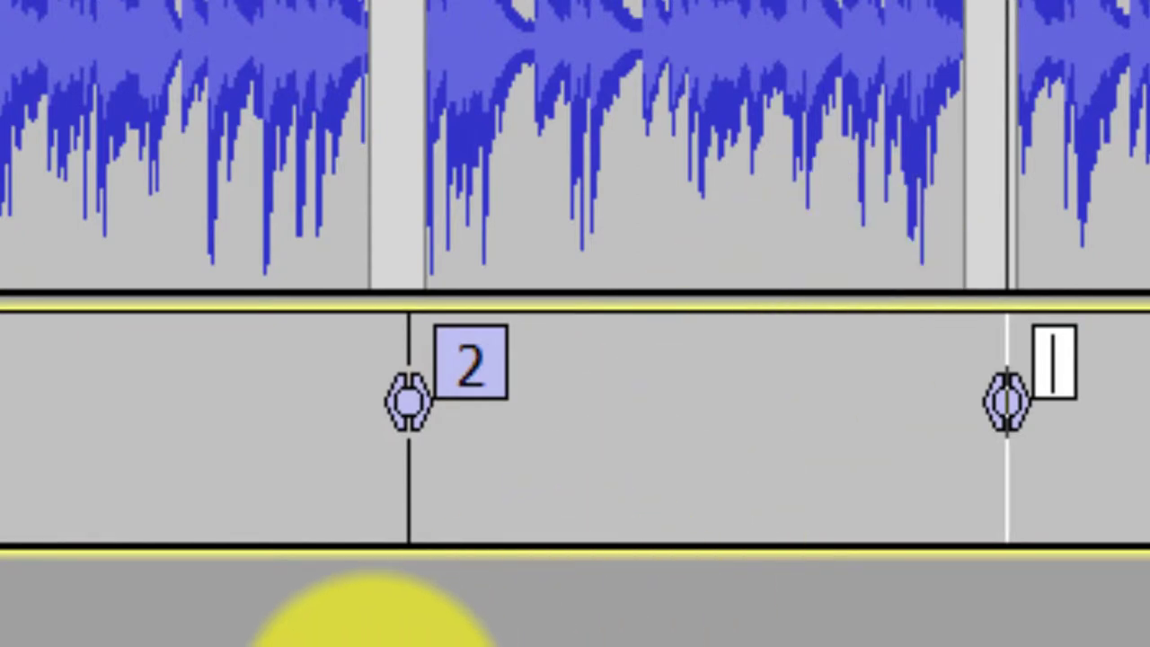
type("pista")
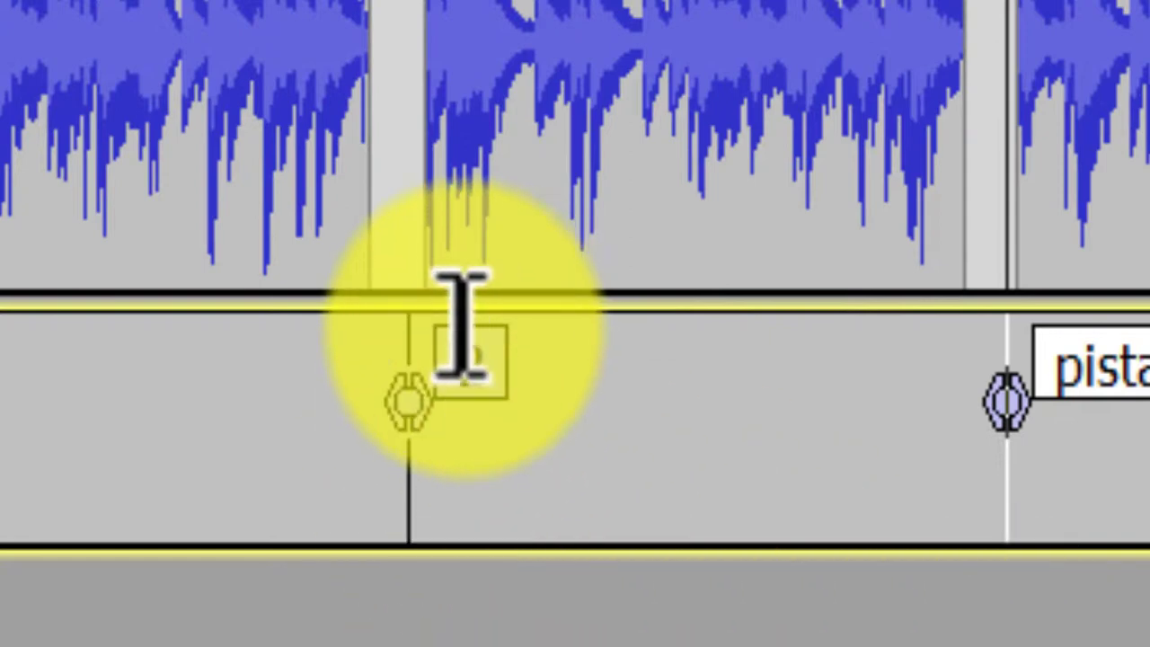
- Change the text of the label before the second clip to "pista 2"
left_click(460, 363)
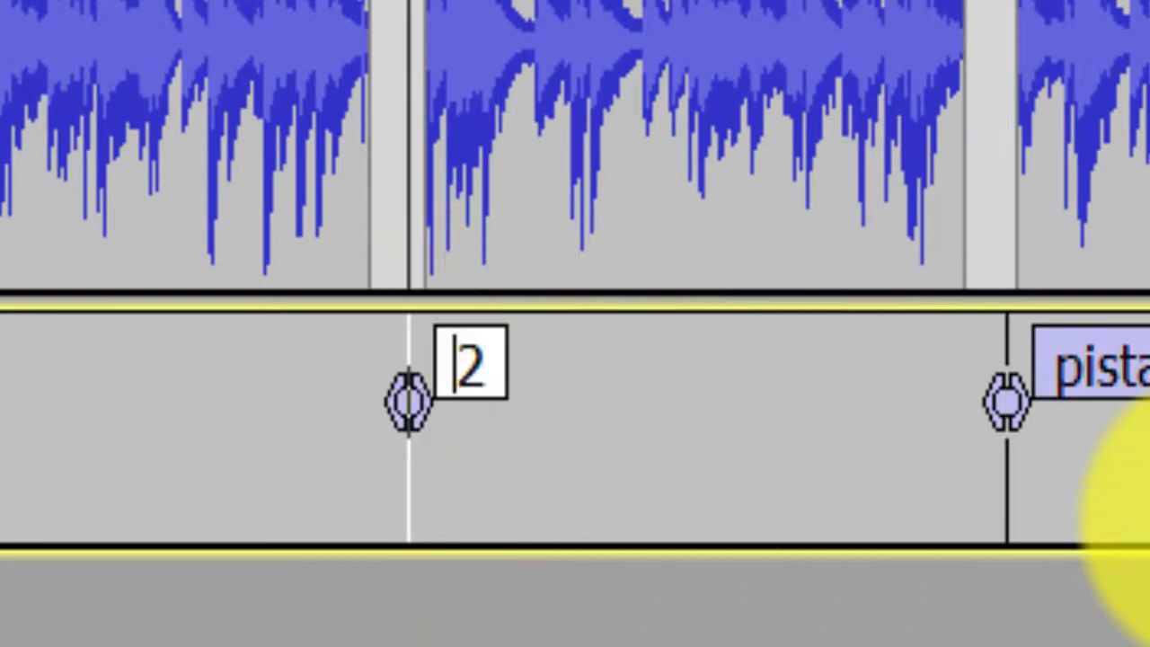
type("pist")
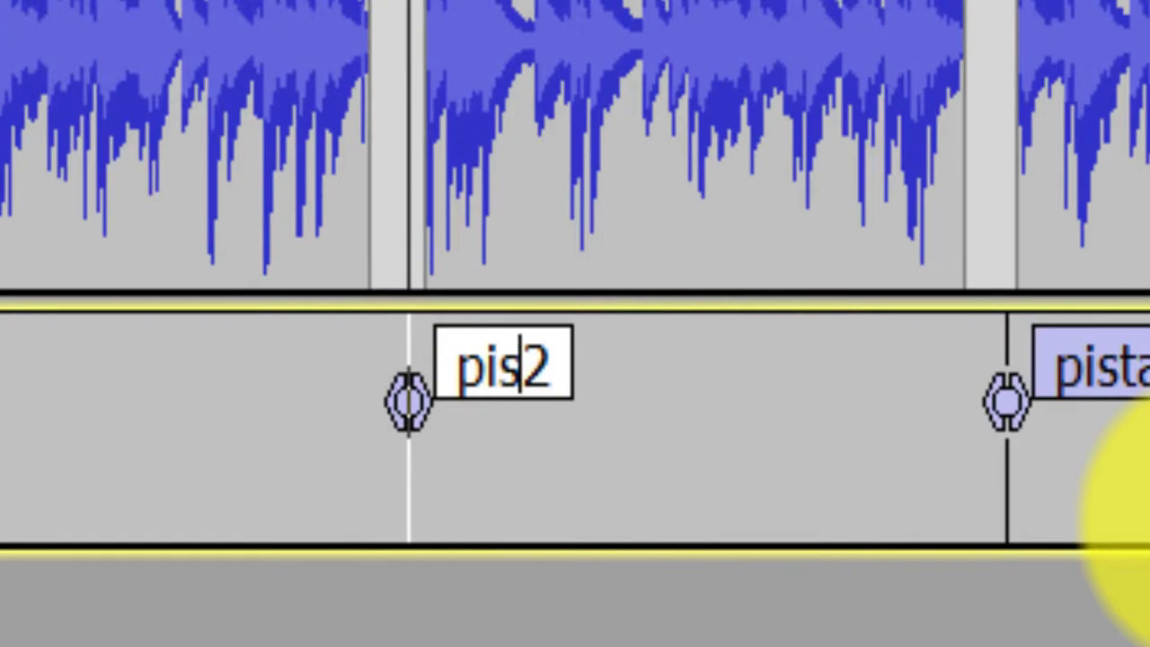
type("a")
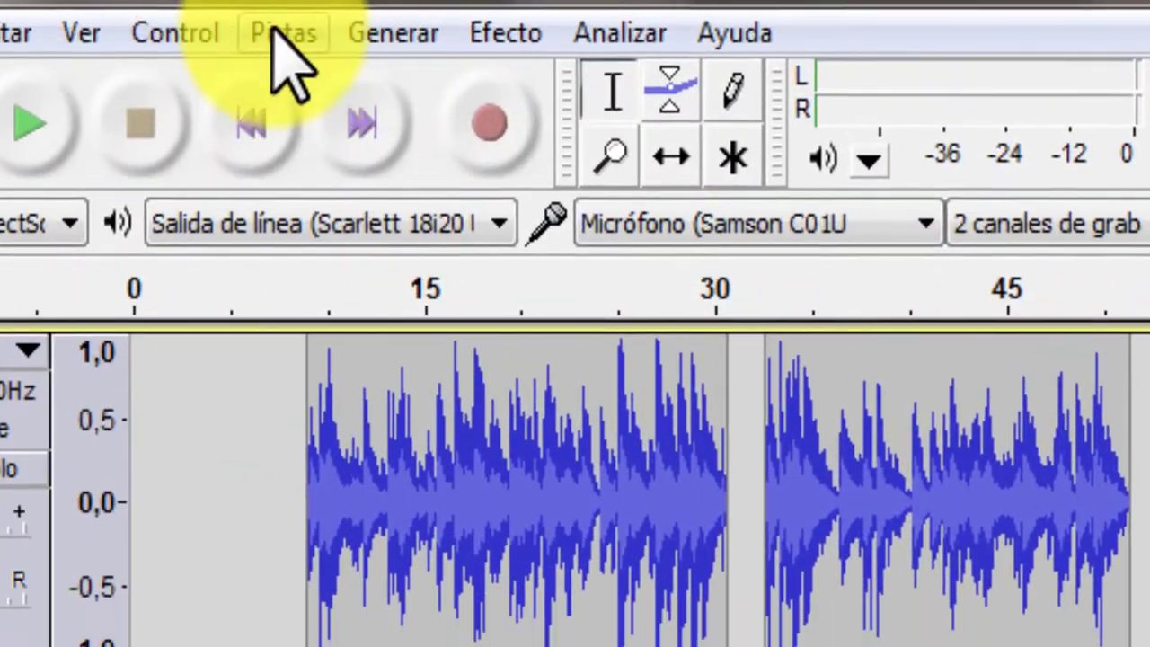
- Add a label named "pista 4" at 1 min 23.584 s, just before the fourth clip
left_click(273, 38)
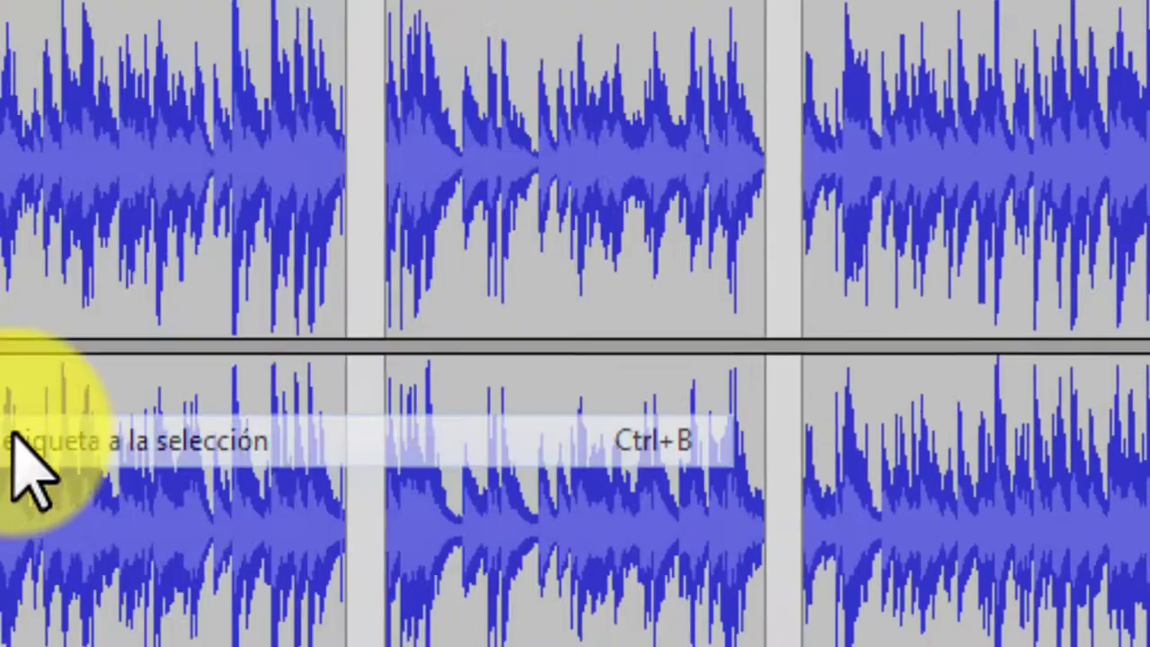
left_click(415, 558)
type("pia")
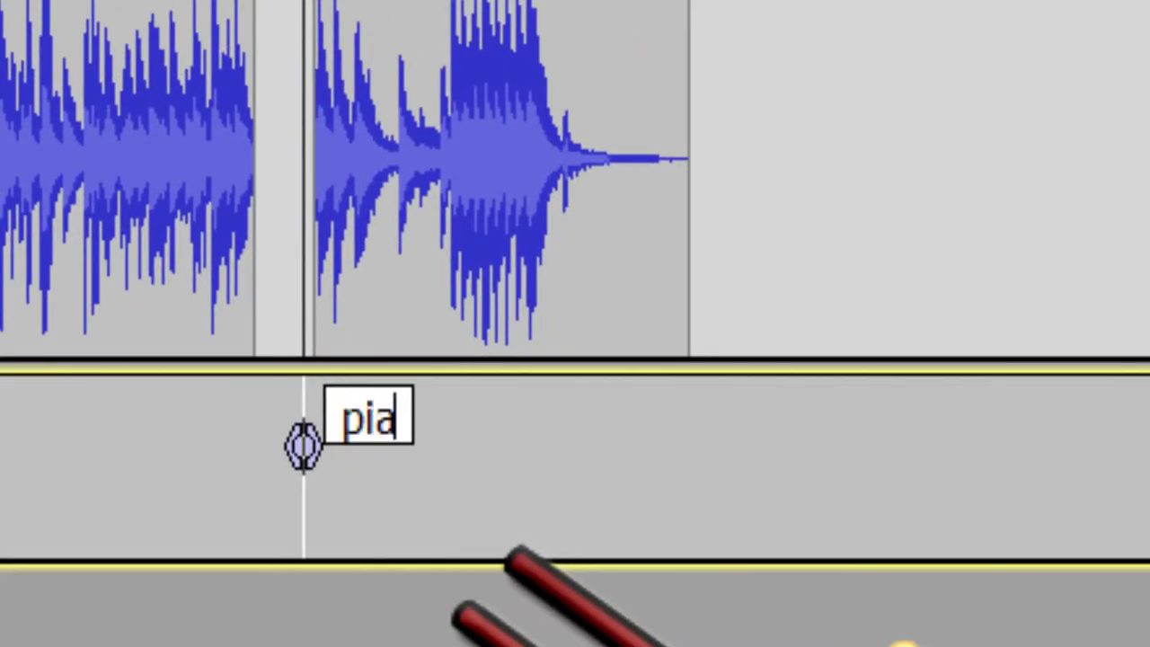
key("BackSpace")
type("sta ")
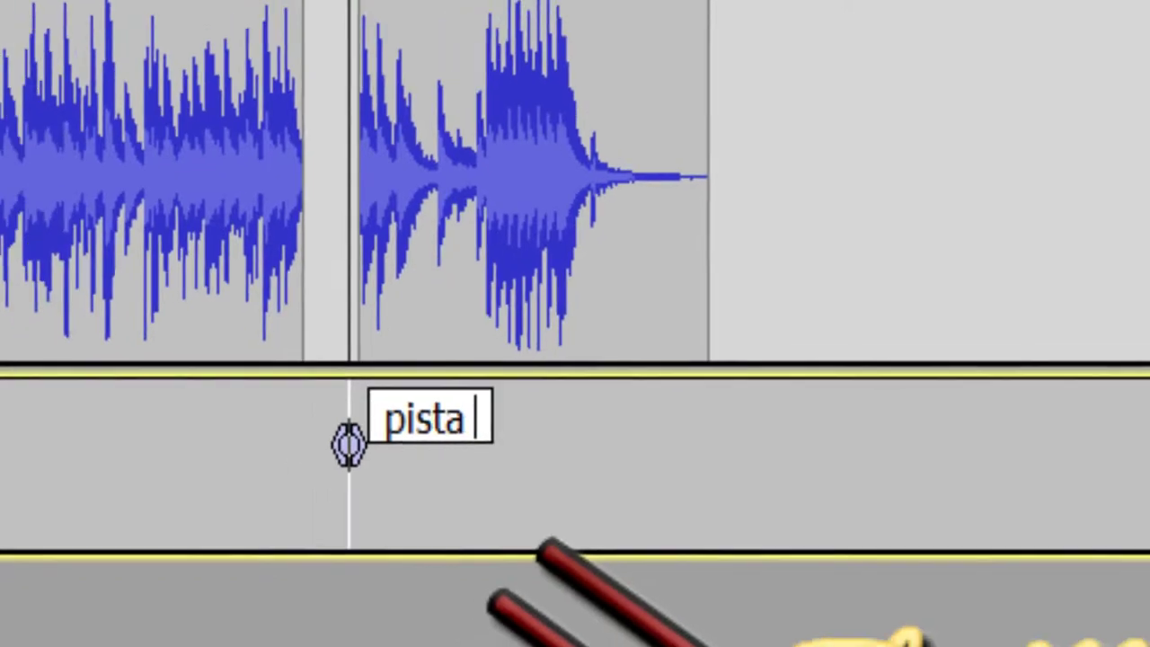
type("4")
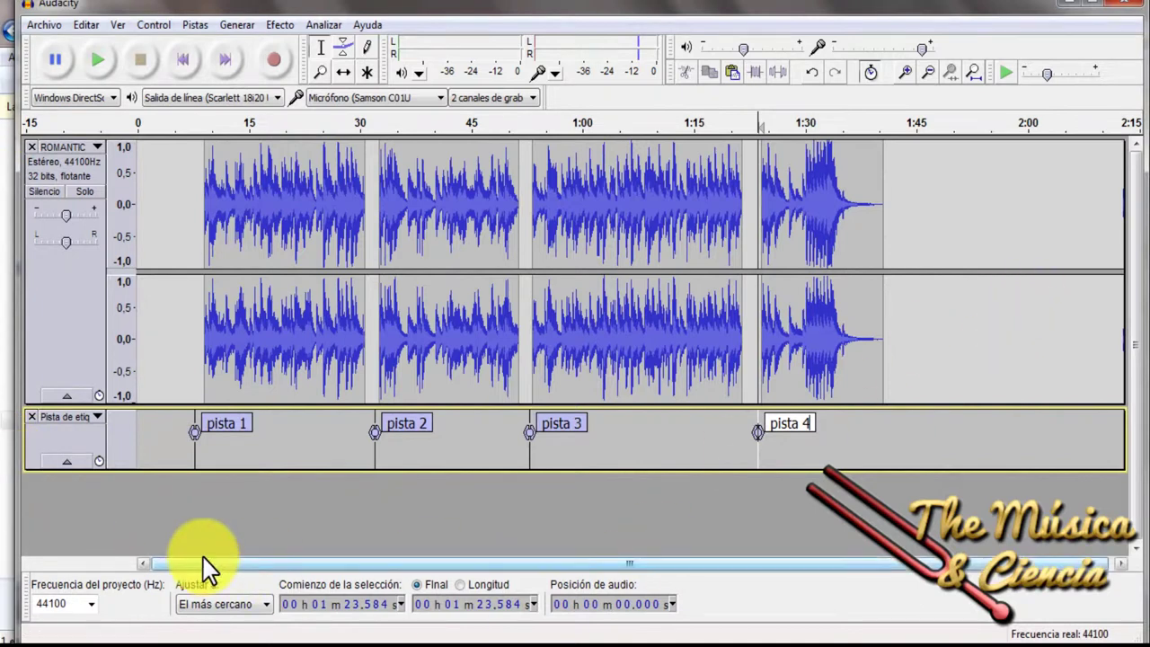
- Select the whole stereo audio track and start a multiple export in the MP3 format
left_click(52, 292)
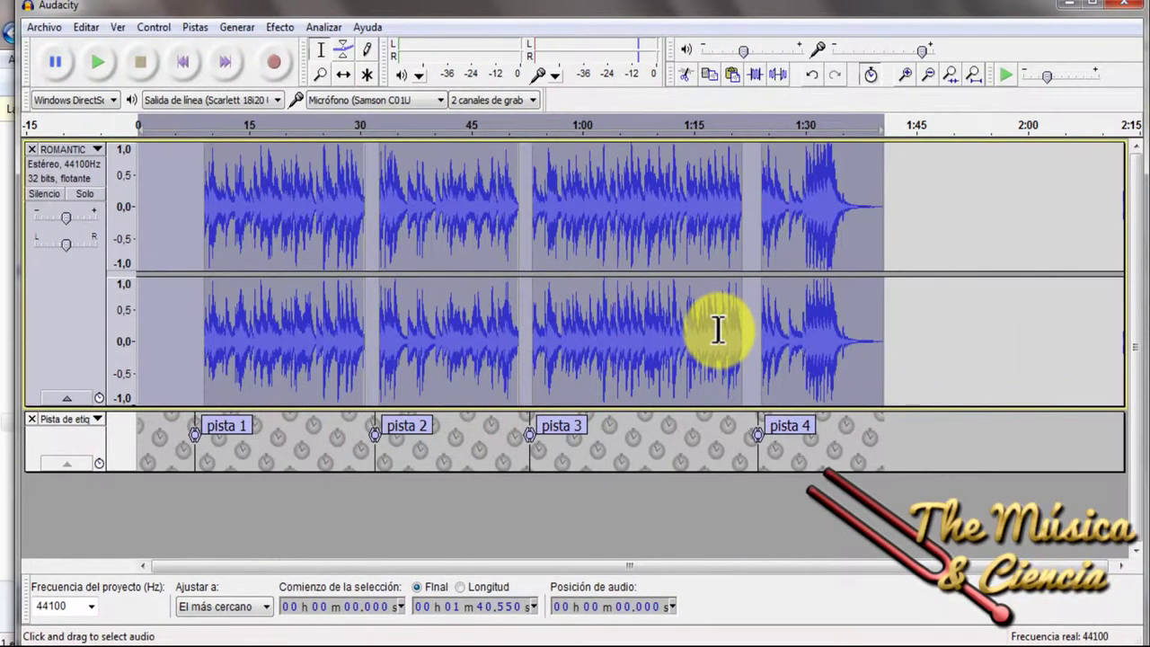
left_click(41, 24)
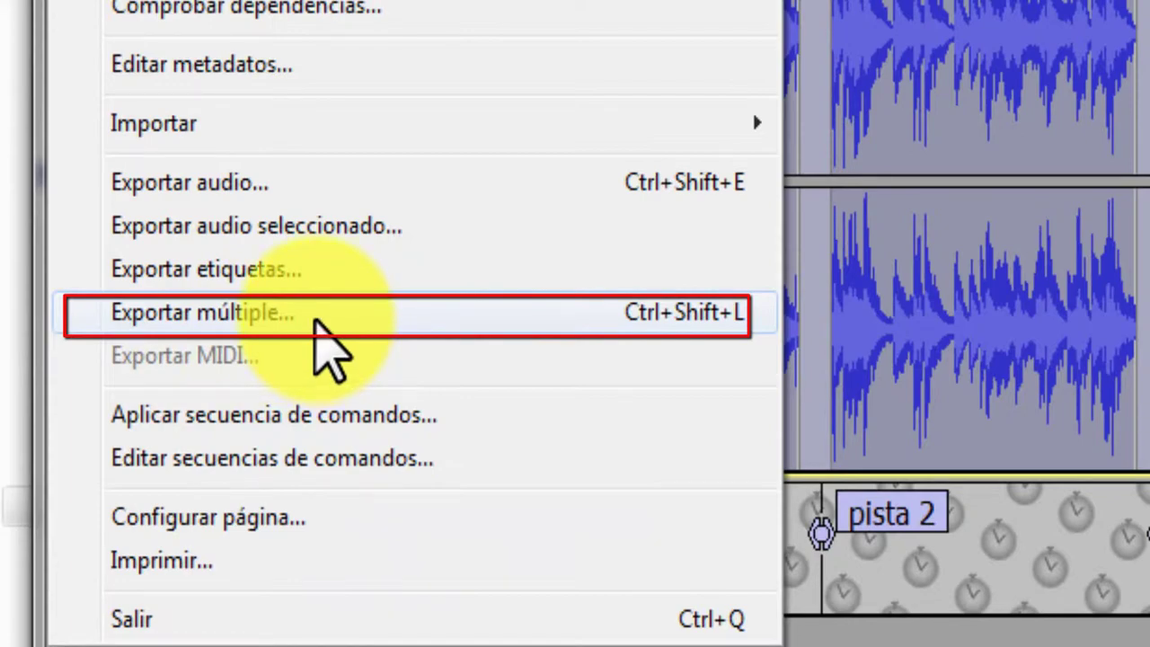
left_click(316, 321)
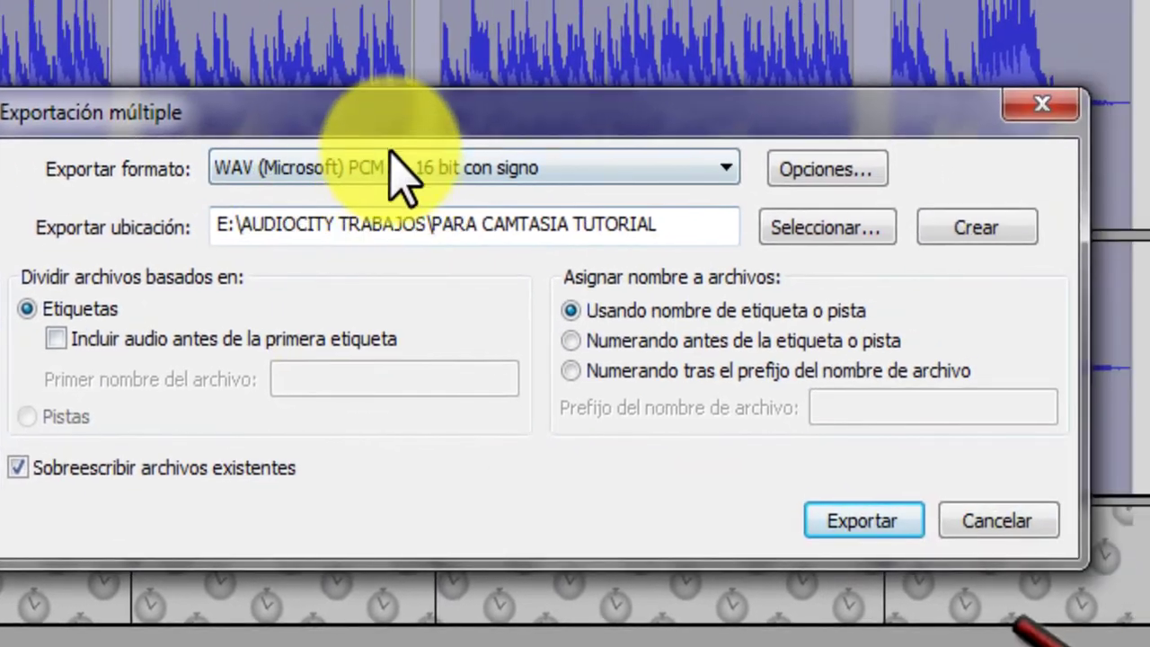
left_click(726, 169)
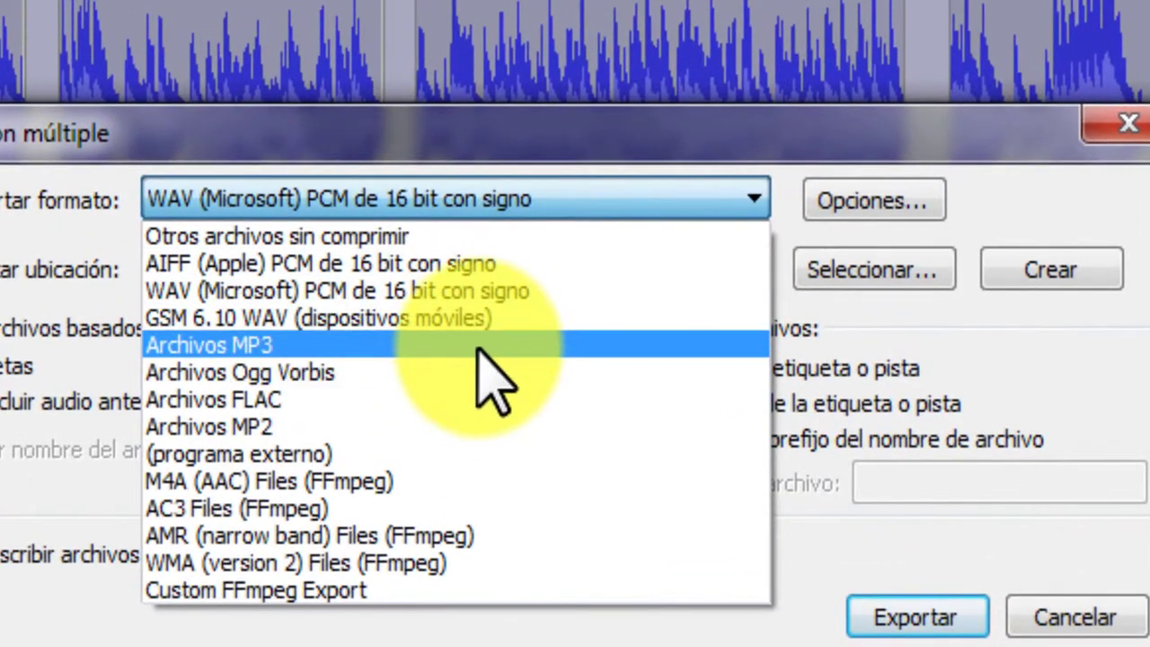
left_click(477, 347)
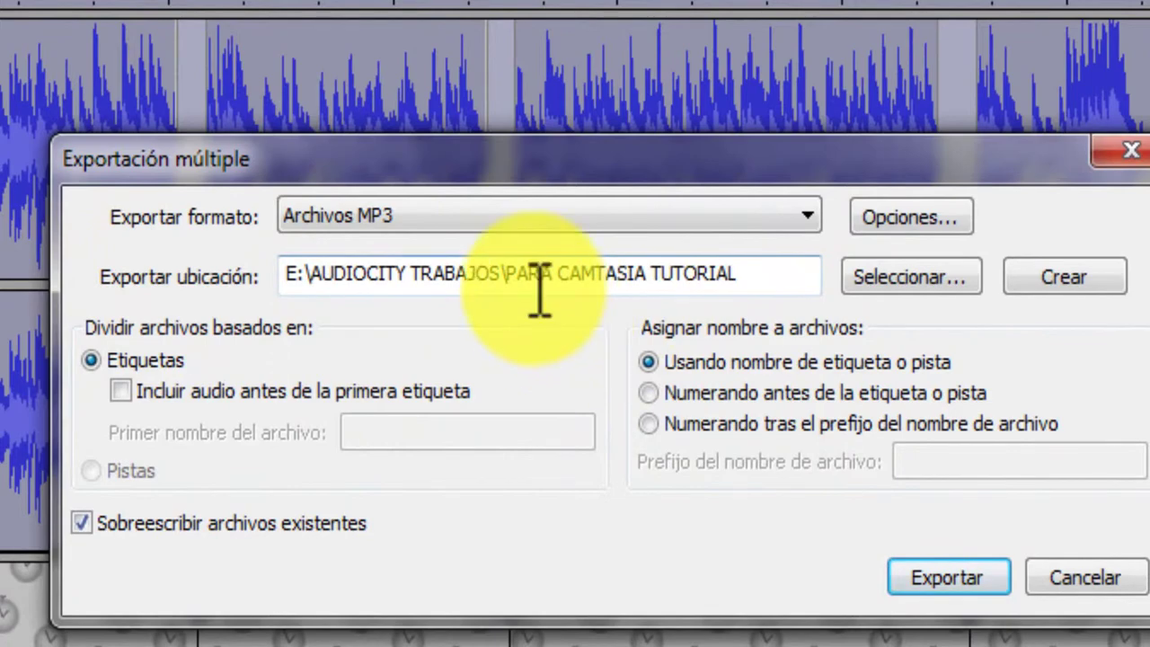
- Create a folder named "multiples" on the desktop and set it as the export location
left_click(911, 278)
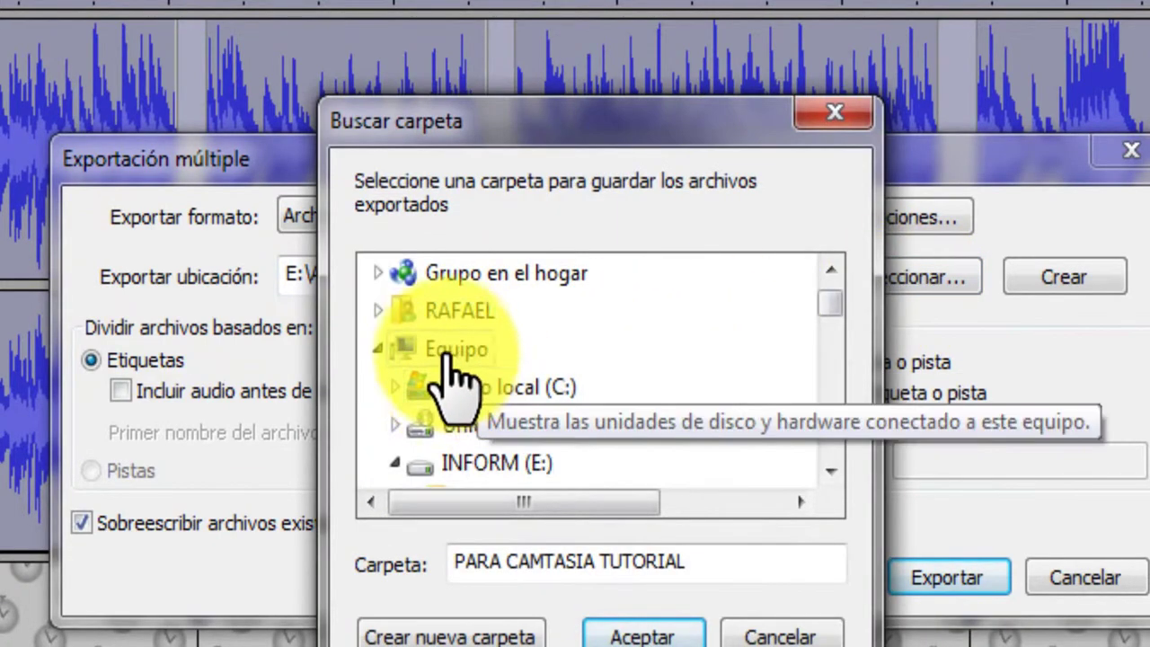
mouse_move(834, 303)
left_mouse_down()
mouse_move(820, 476)
mouse_move(804, 317)
mouse_move(770, 462)
mouse_move(767, 370)
mouse_move(821, 288)
left_mouse_up()
left_click(443, 278)
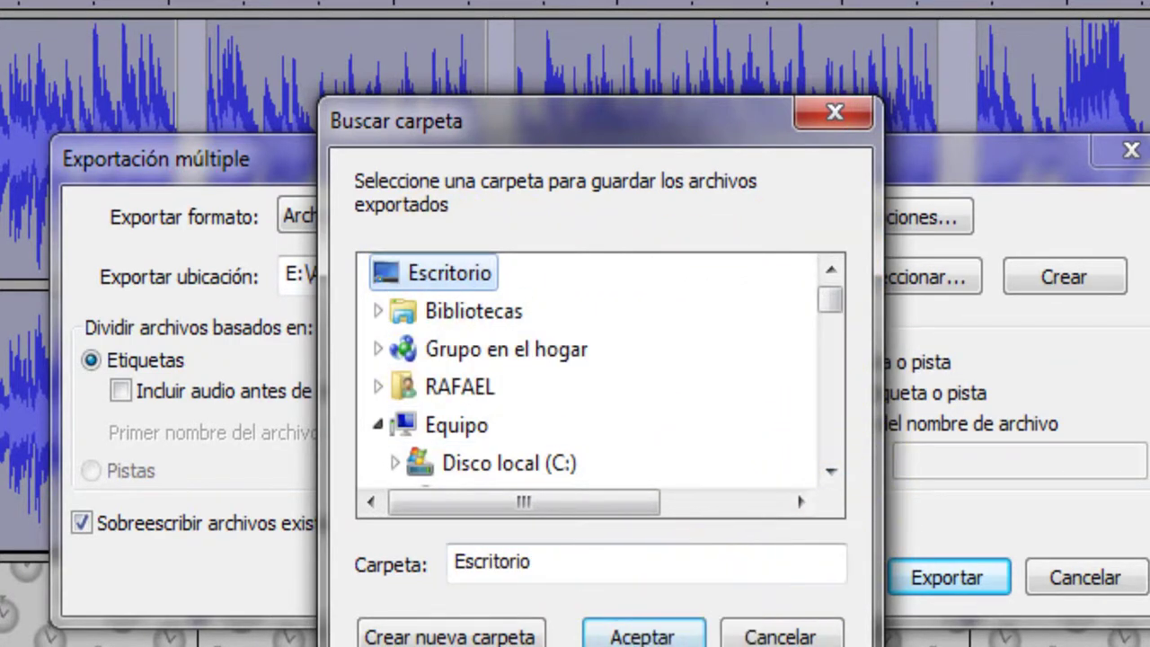
left_click(830, 470)
left_click(830, 471)
left_click(830, 471)
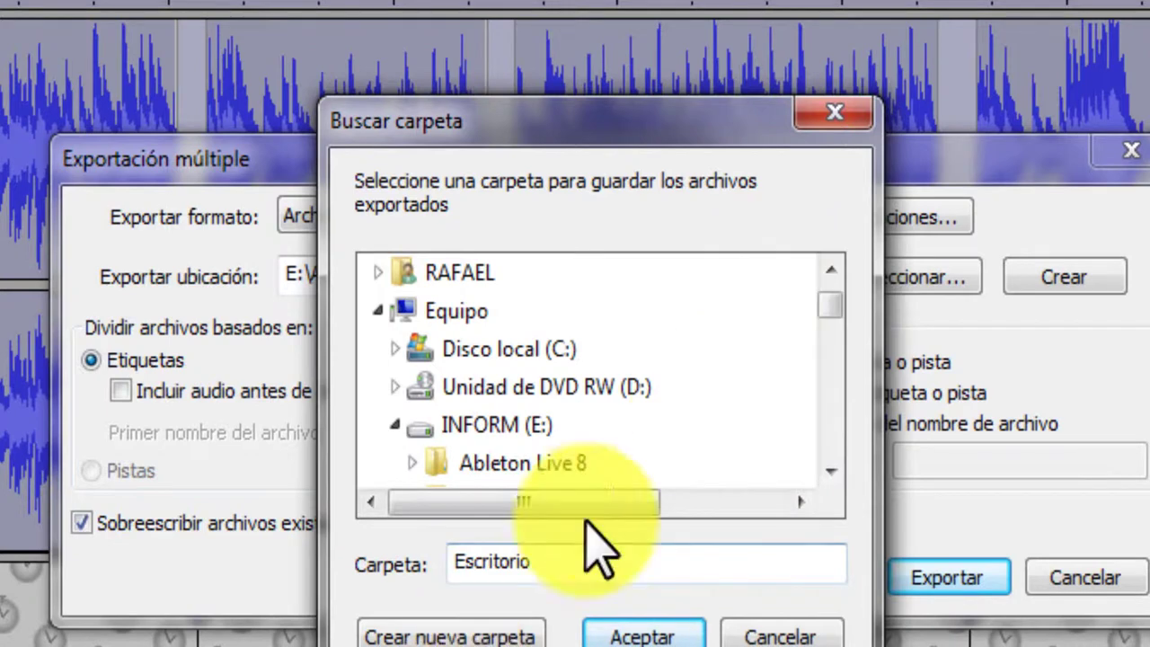
scroll(833, 319, "up", 1)
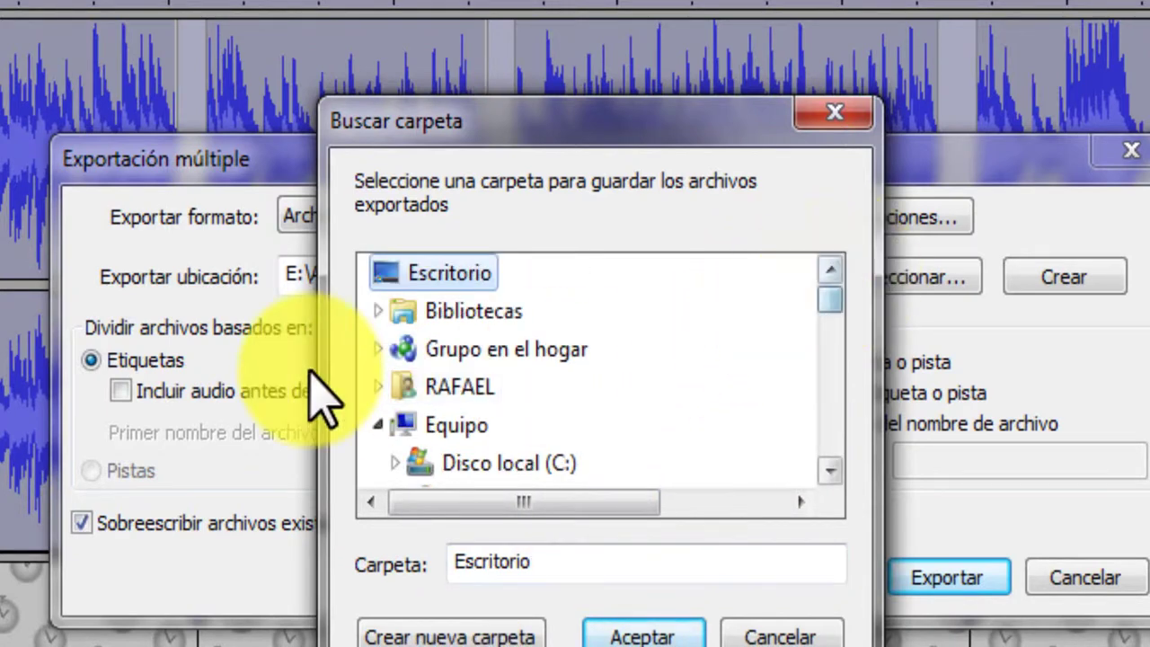
left_click(424, 638)
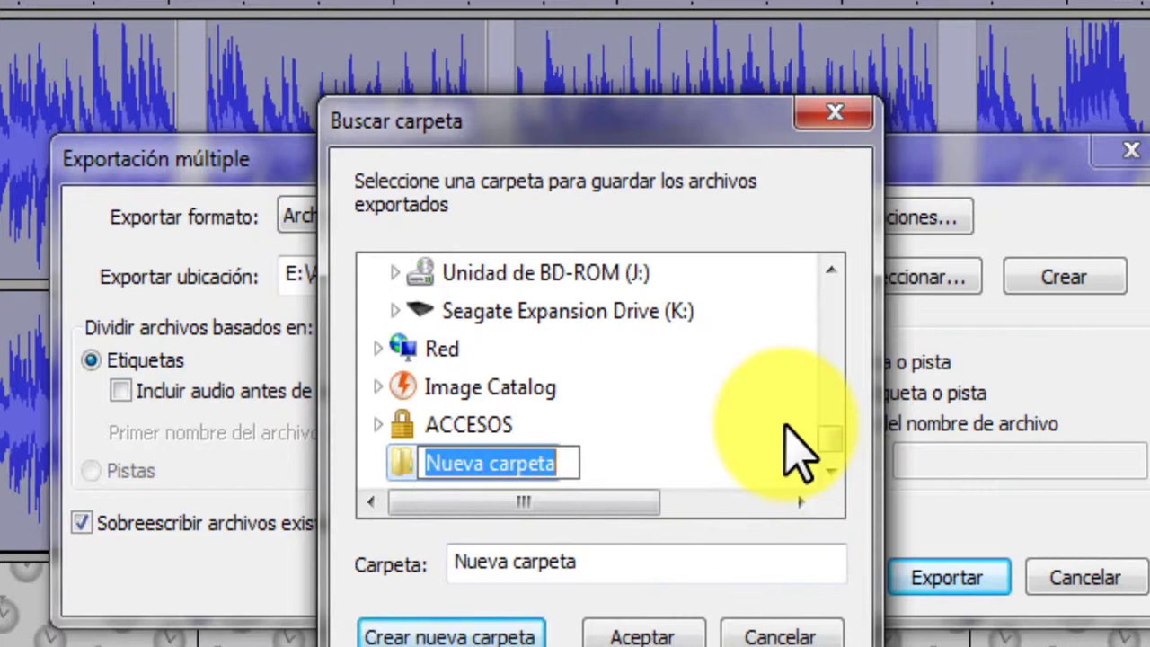
type("multiples")
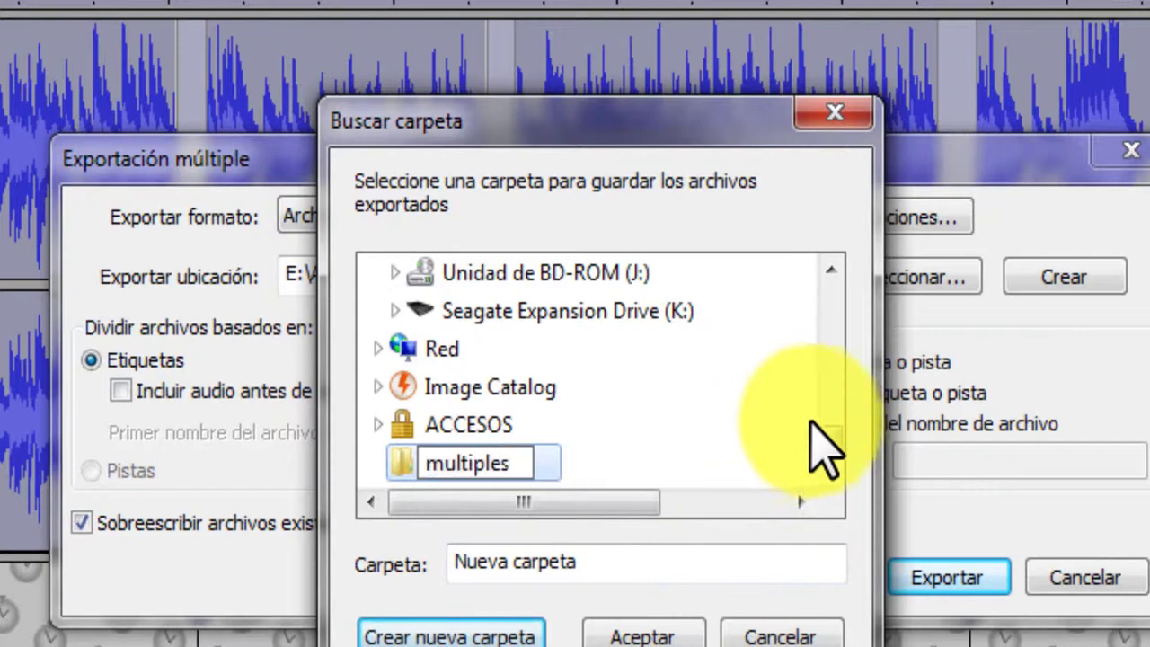
left_click(402, 474)
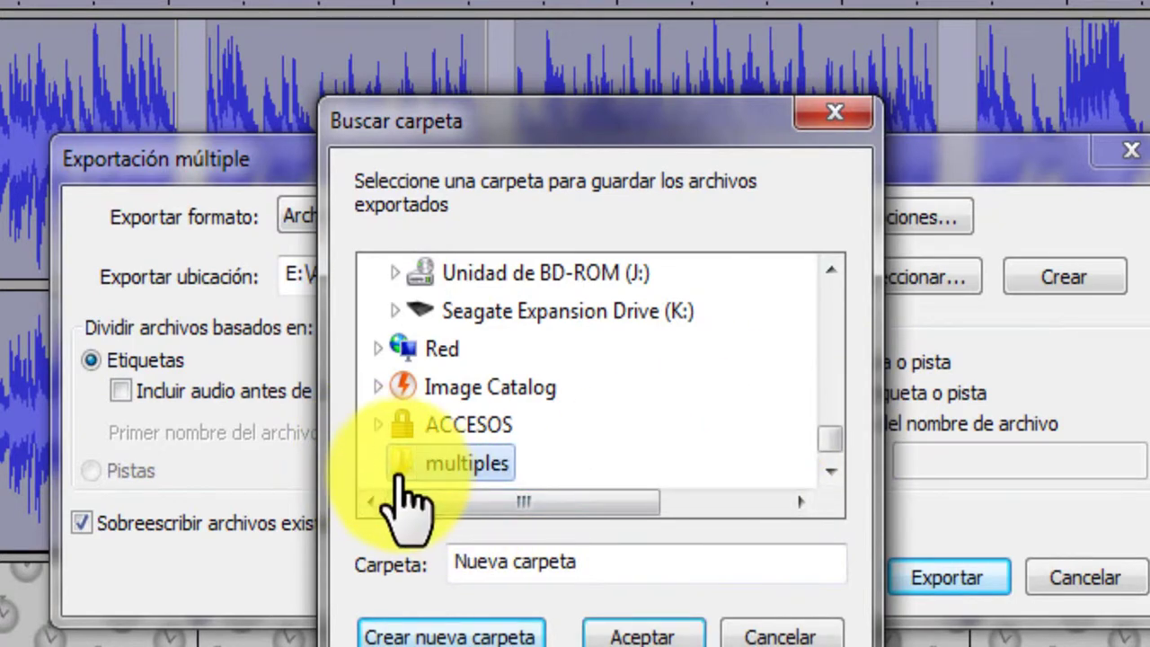
left_click(636, 634)
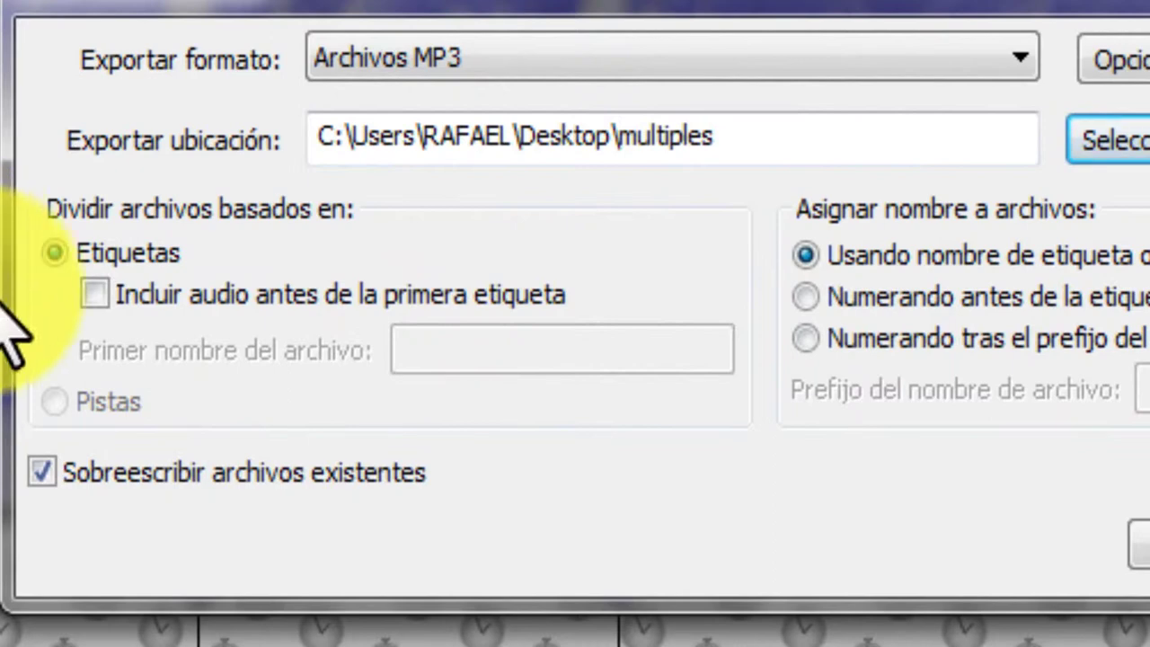
- Export the audio split by labels, excluding audio before the first label and naming files after the labels, and accept the metadata for pista 1 to 4
left_click(95, 293)
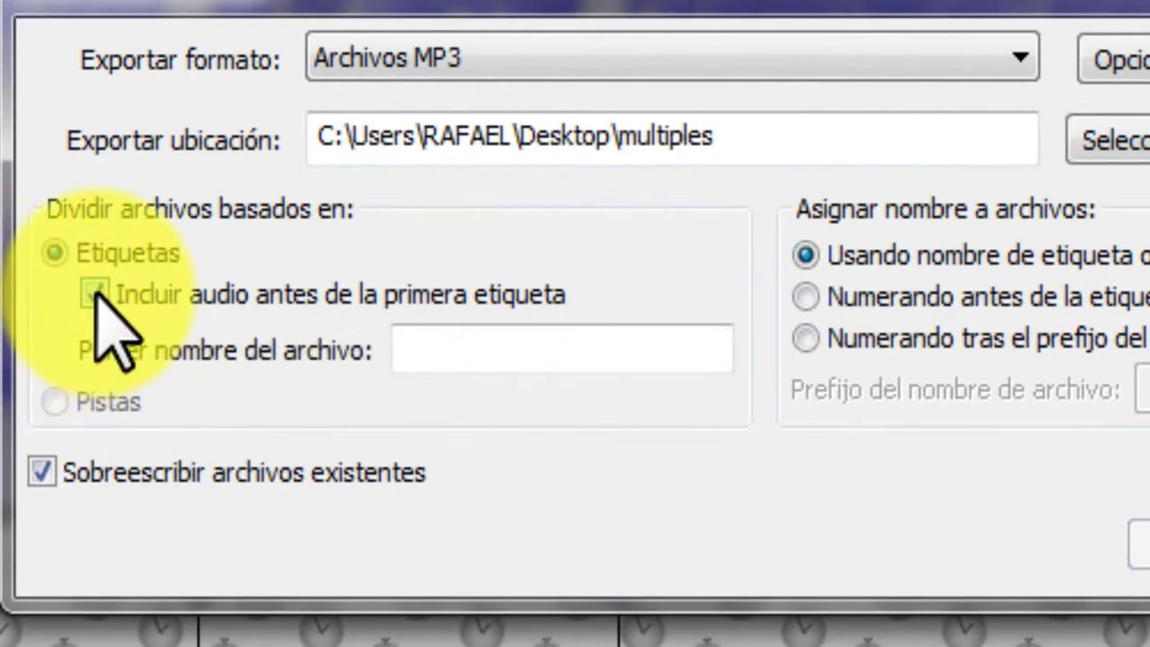
left_click(95, 293)
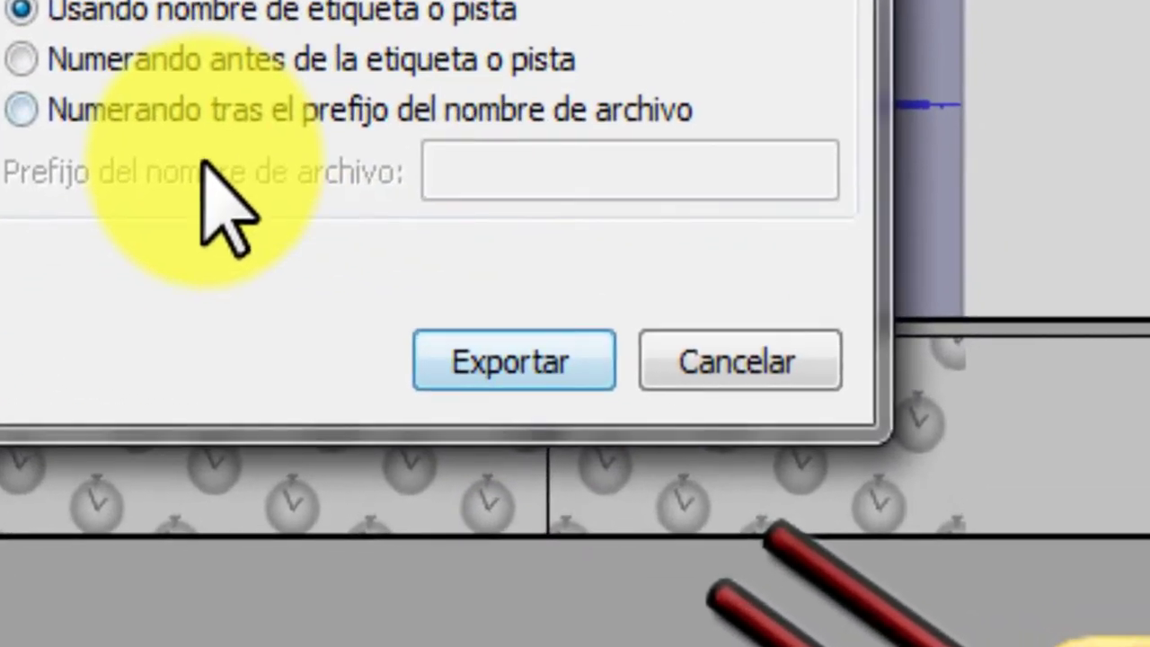
left_click(511, 359)
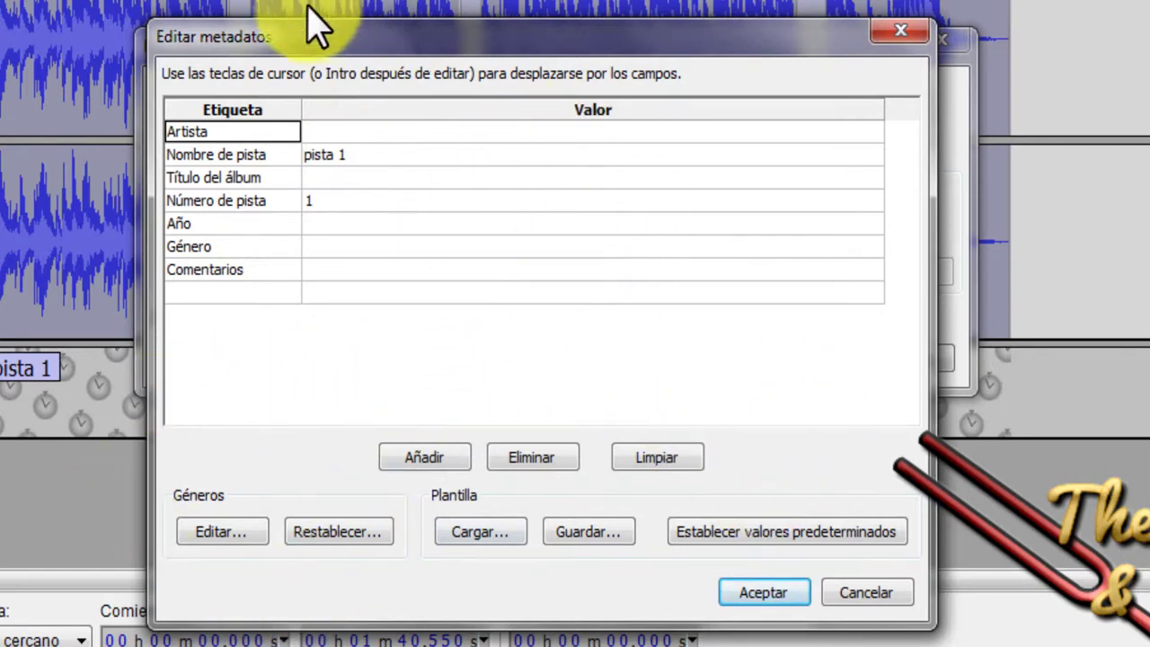
left_click(780, 592)
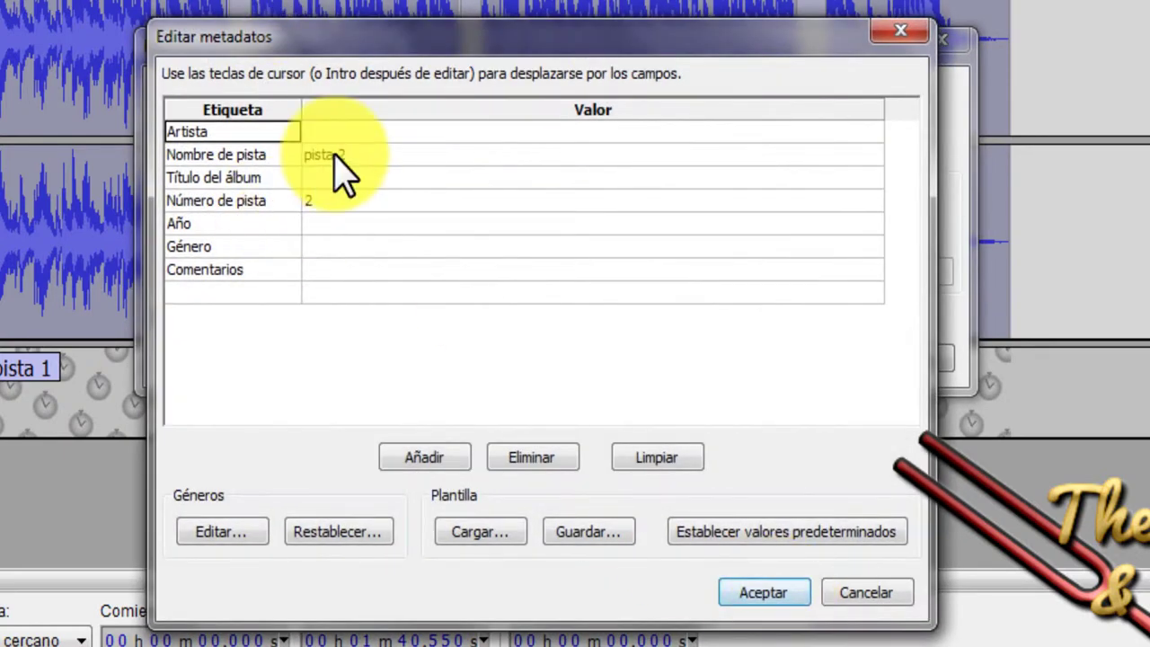
left_click(768, 599)
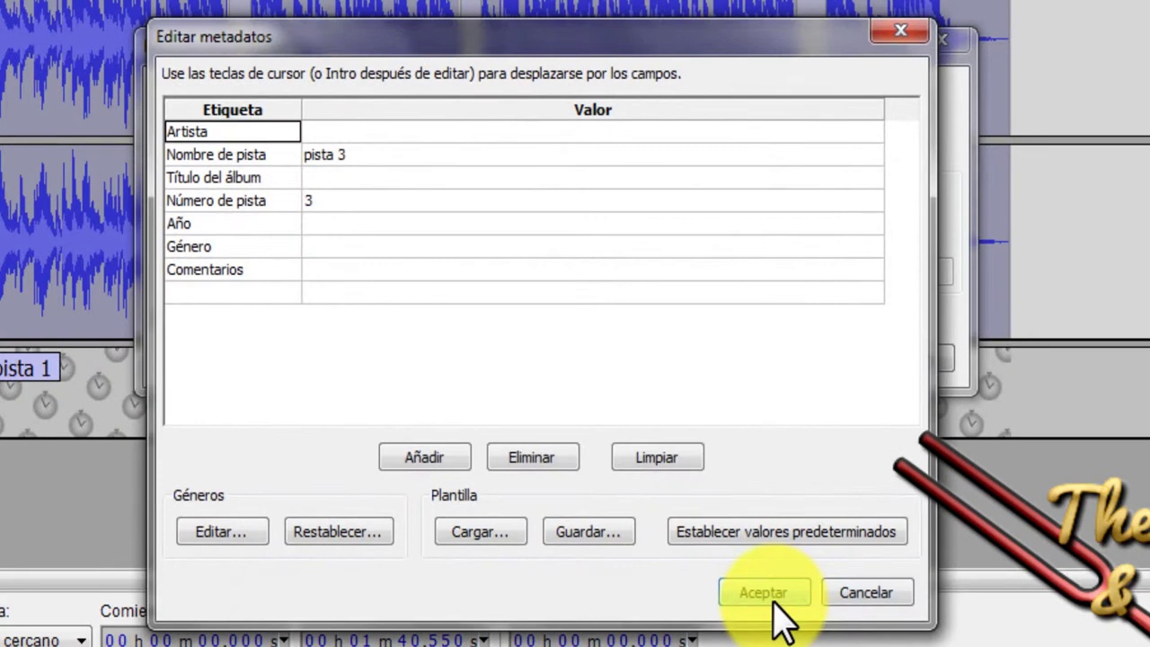
left_click(768, 594)
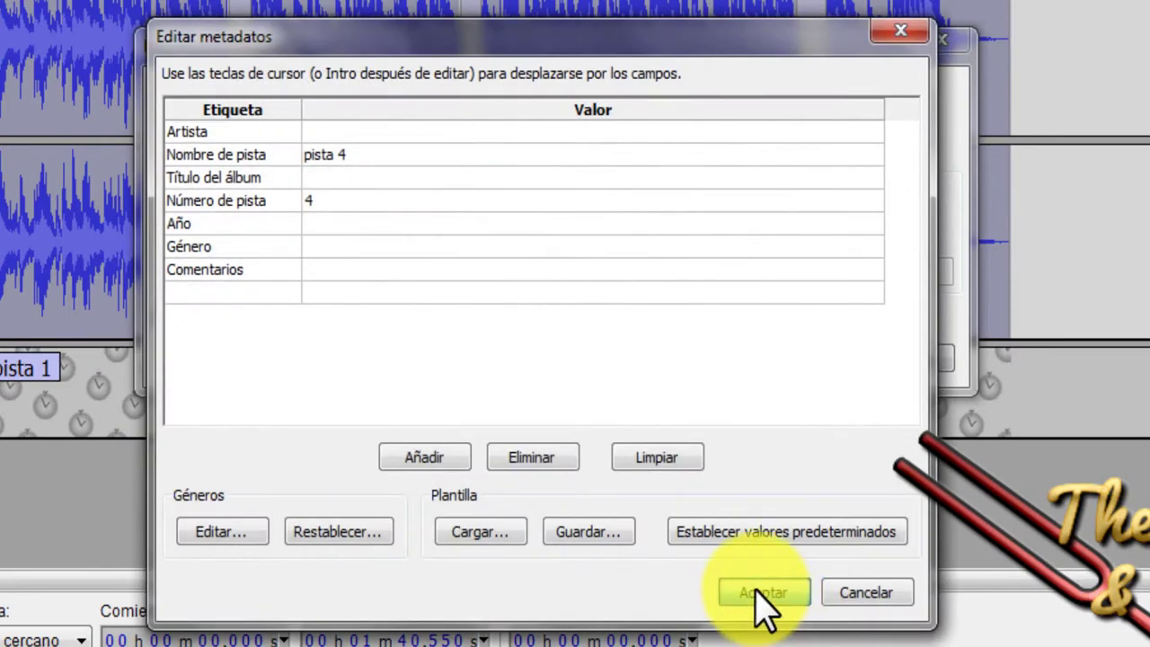
left_click(761, 595)
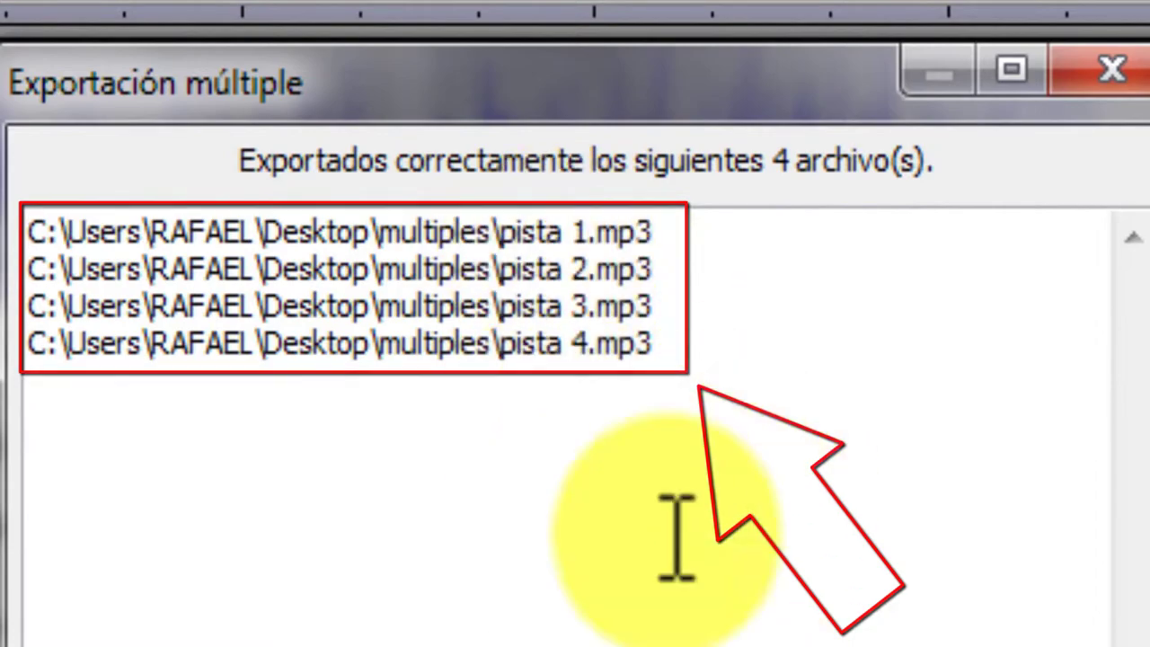
key("Return")
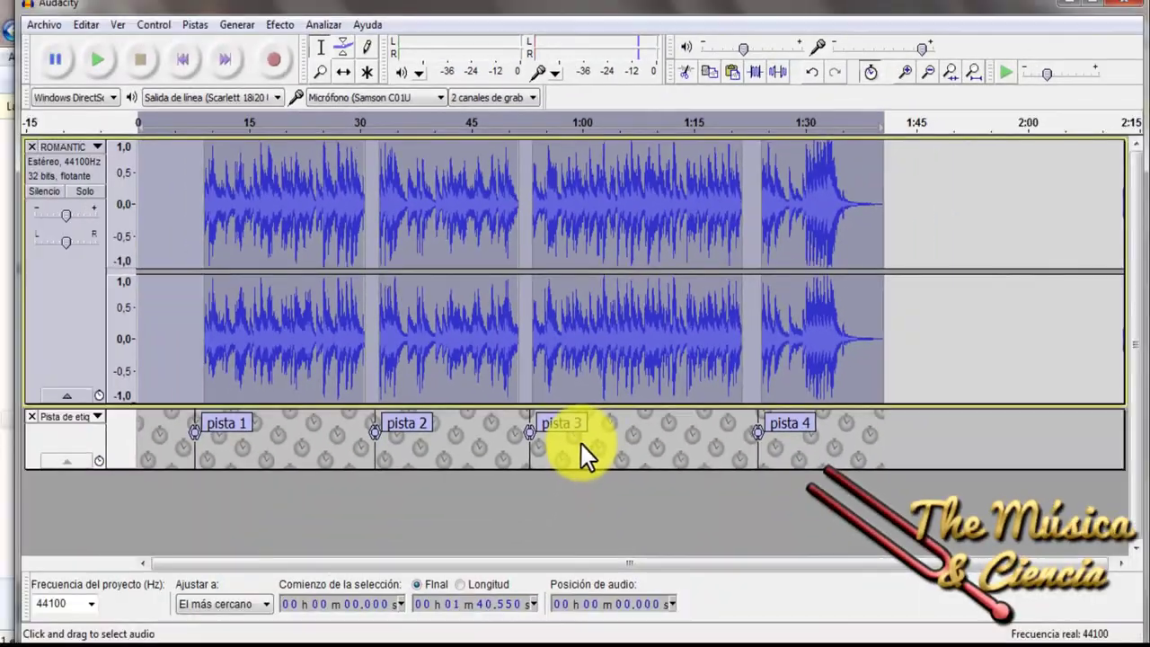
- Clear the open windows off the desktop and open the "multiples" folder in Windows Explorer with its files shown in details view
left_click(1073, 3)
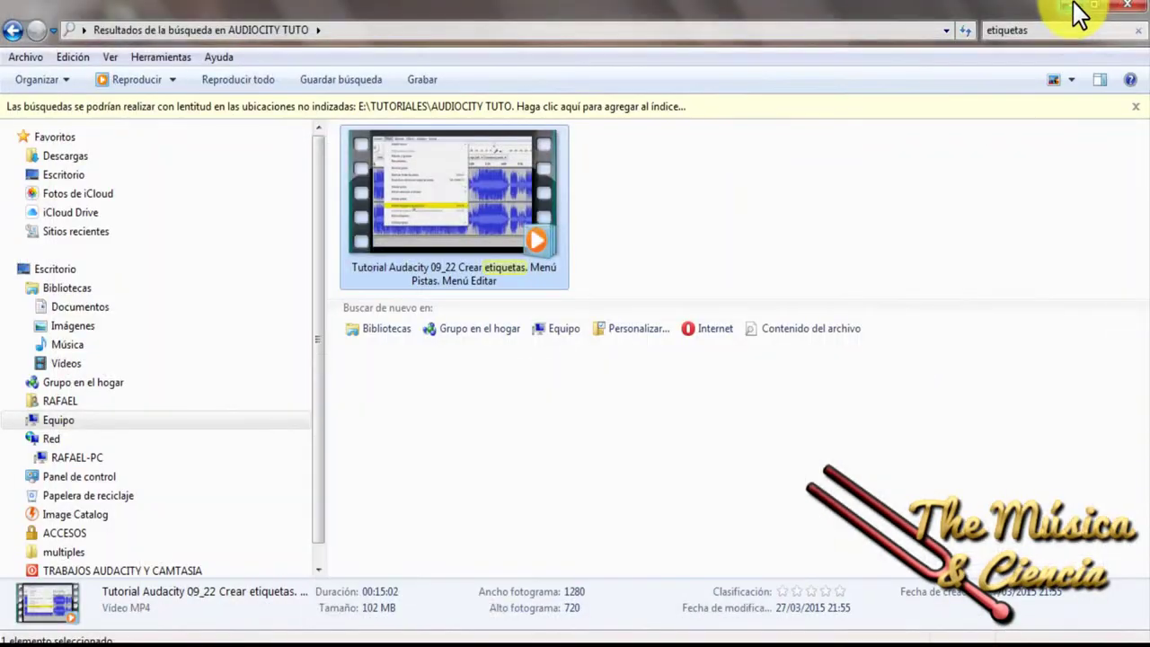
left_click(1128, 7)
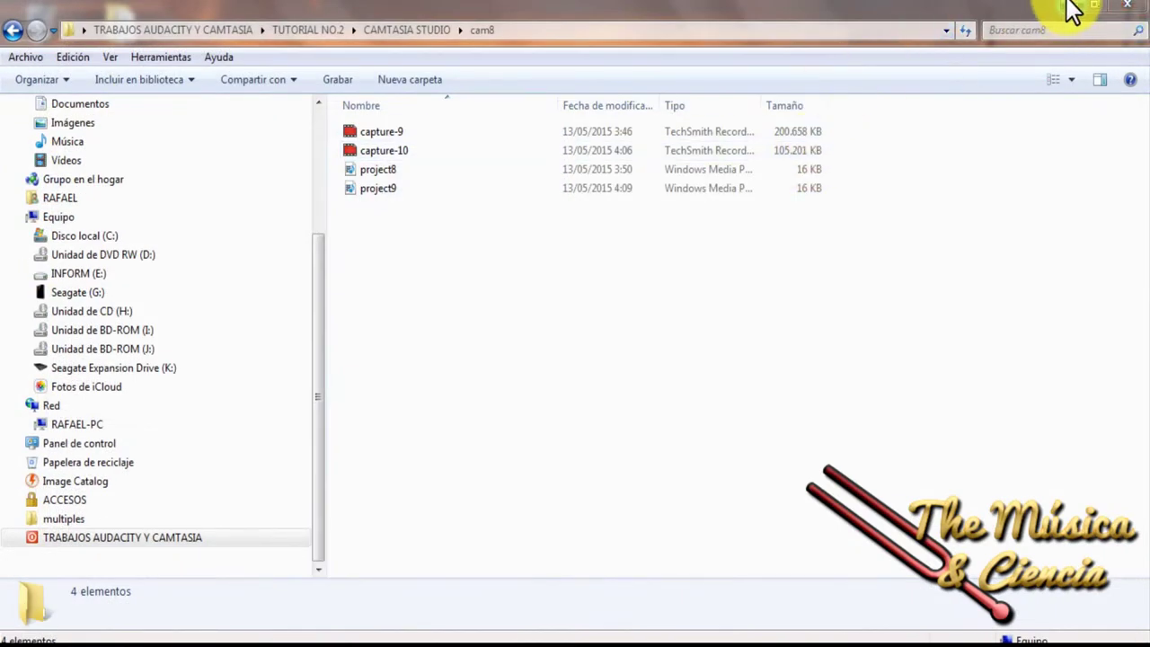
left_click(1071, 9)
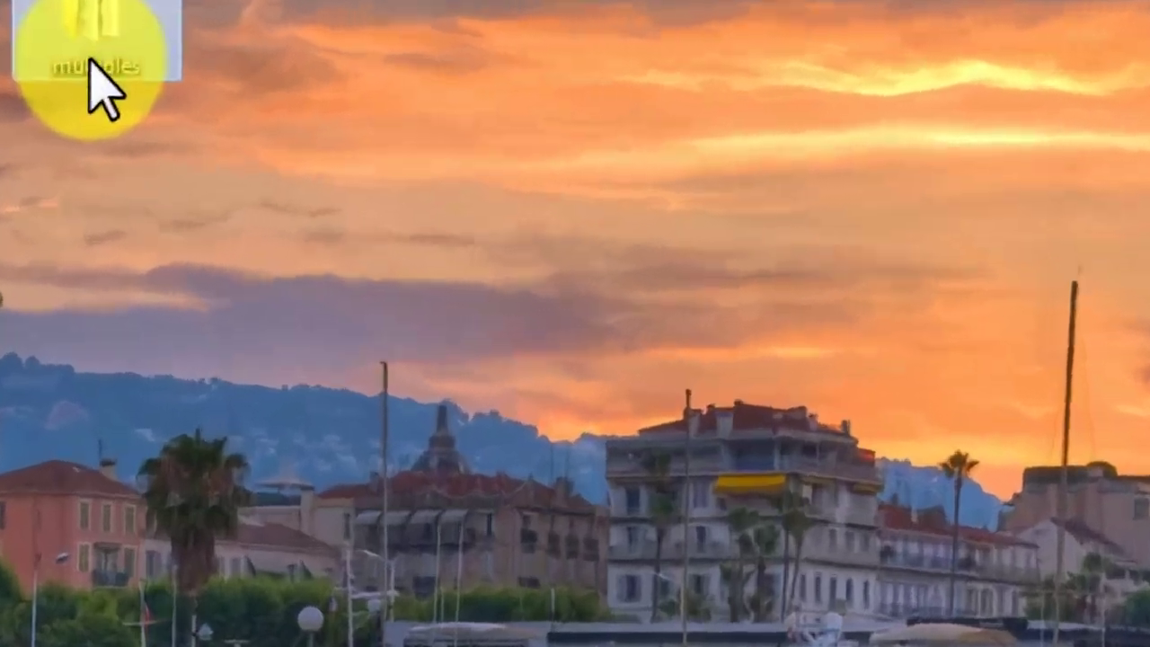
right_click(115, 53)
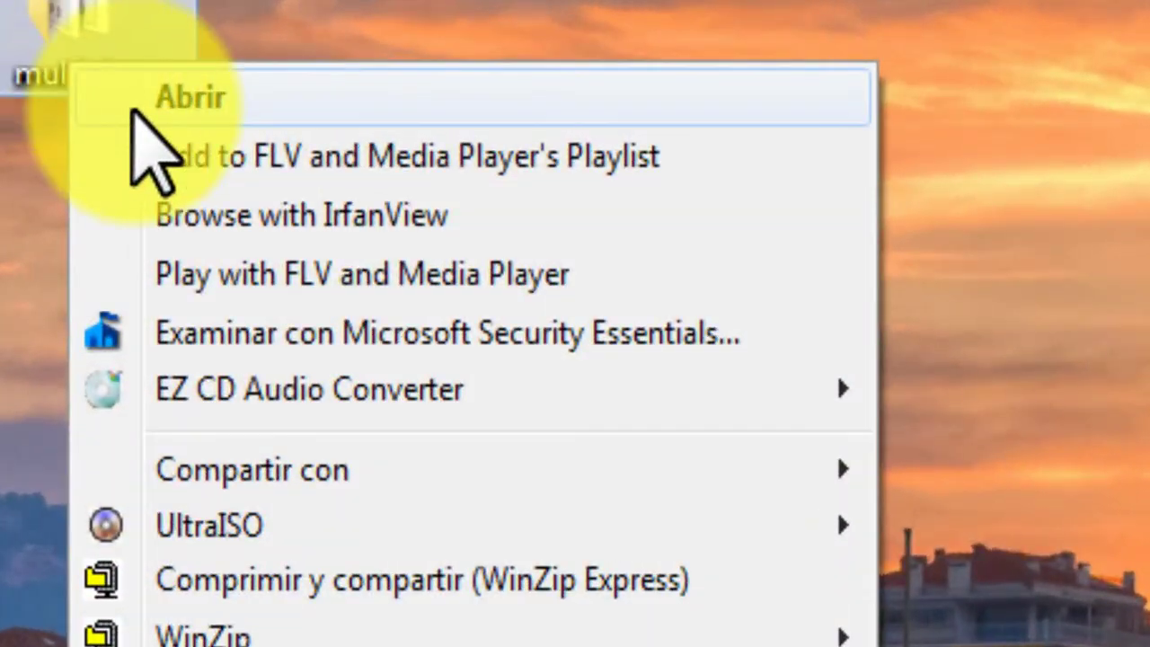
left_click(135, 113)
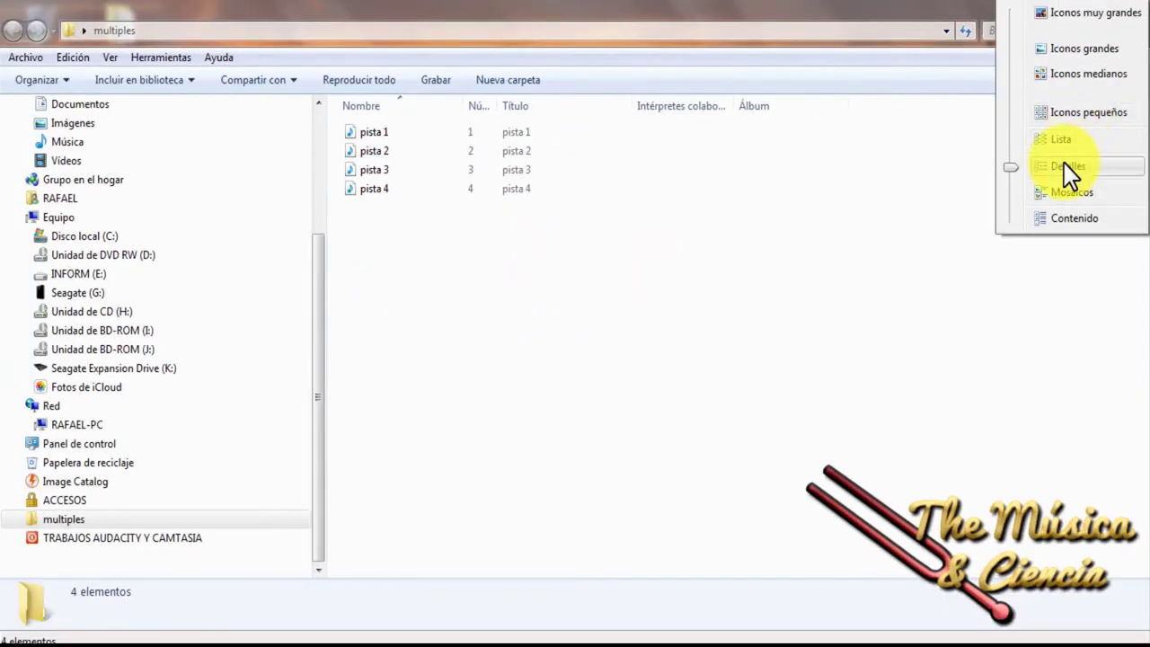
left_click(1065, 165)
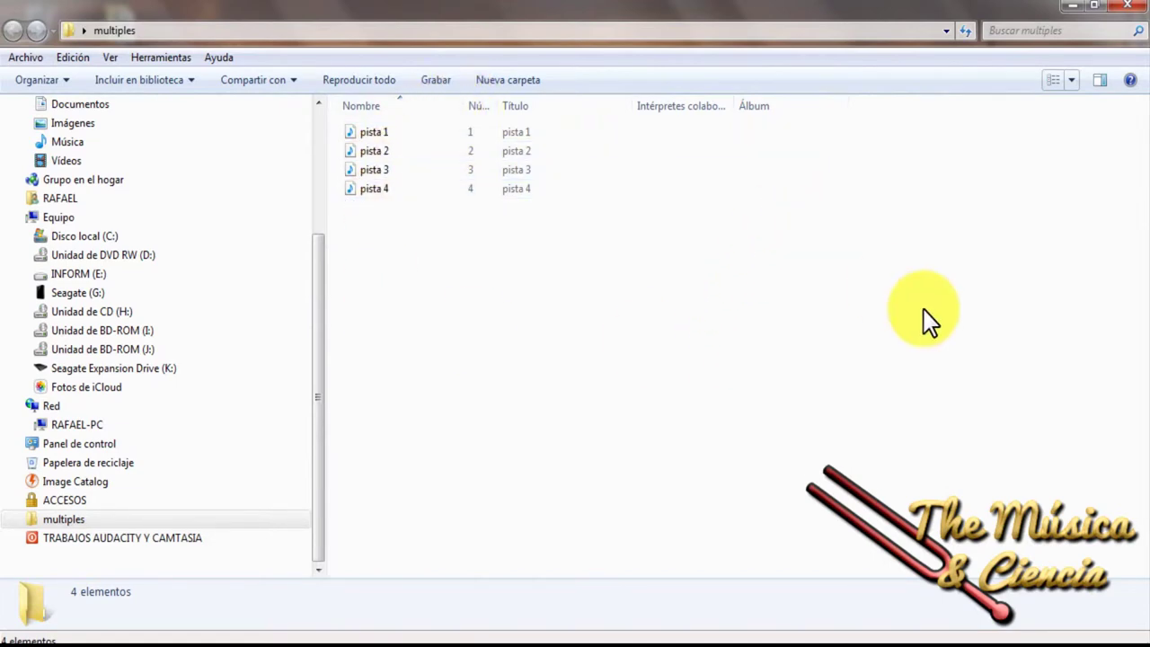
- Check the duration and size details of the exported files pista 4, pista 3 and pista 2
left_click_drag(792, 267, 225, 134)
left_click(530, 232)
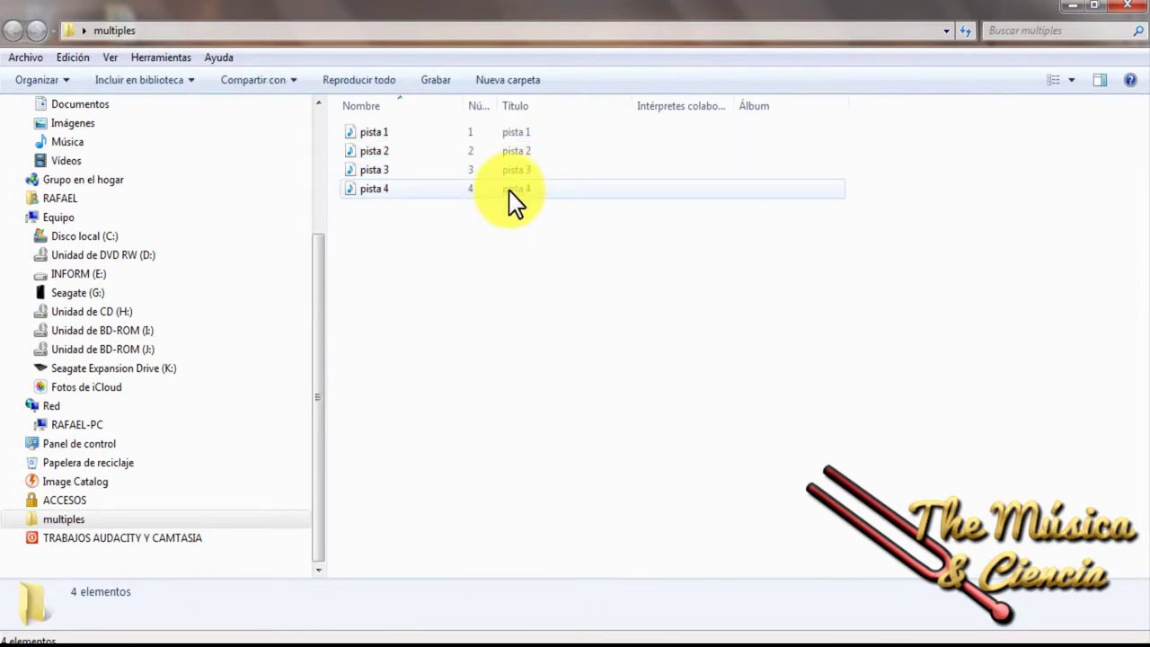
left_click(509, 188)
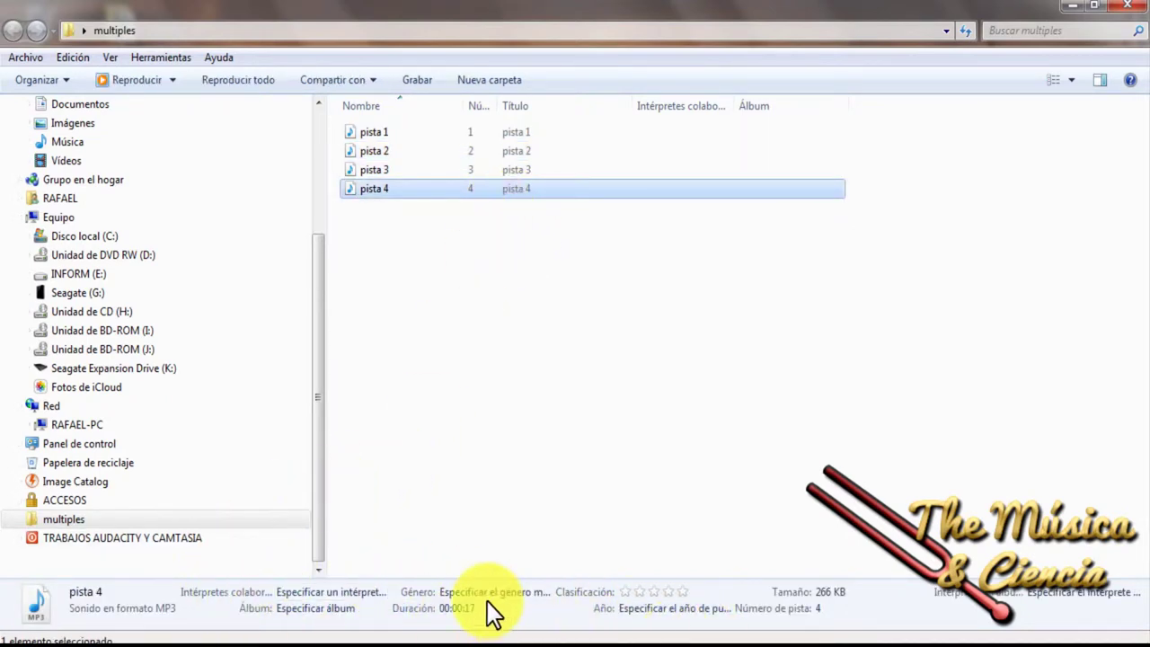
left_click(873, 598)
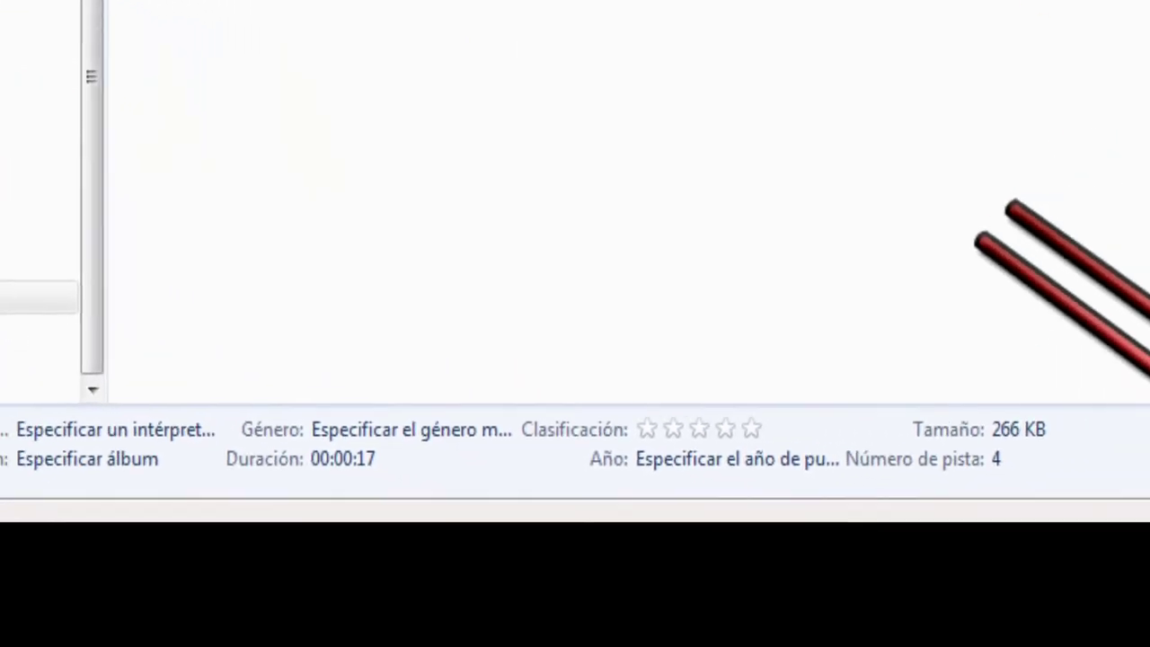
left_click(492, 169)
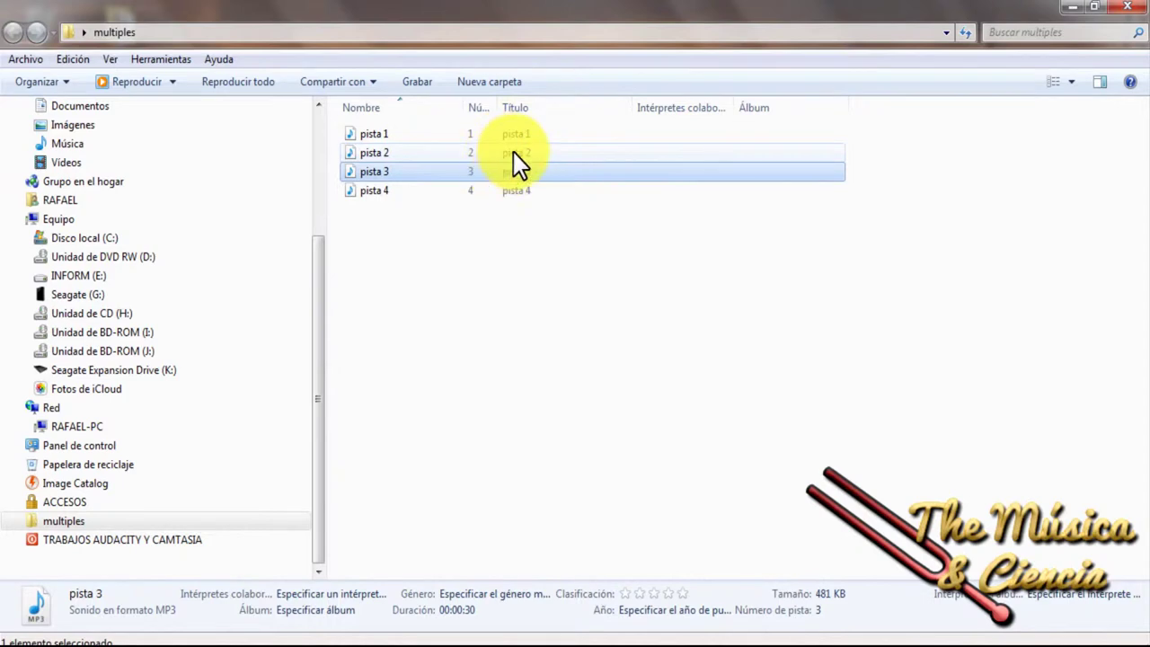
left_click(513, 151)
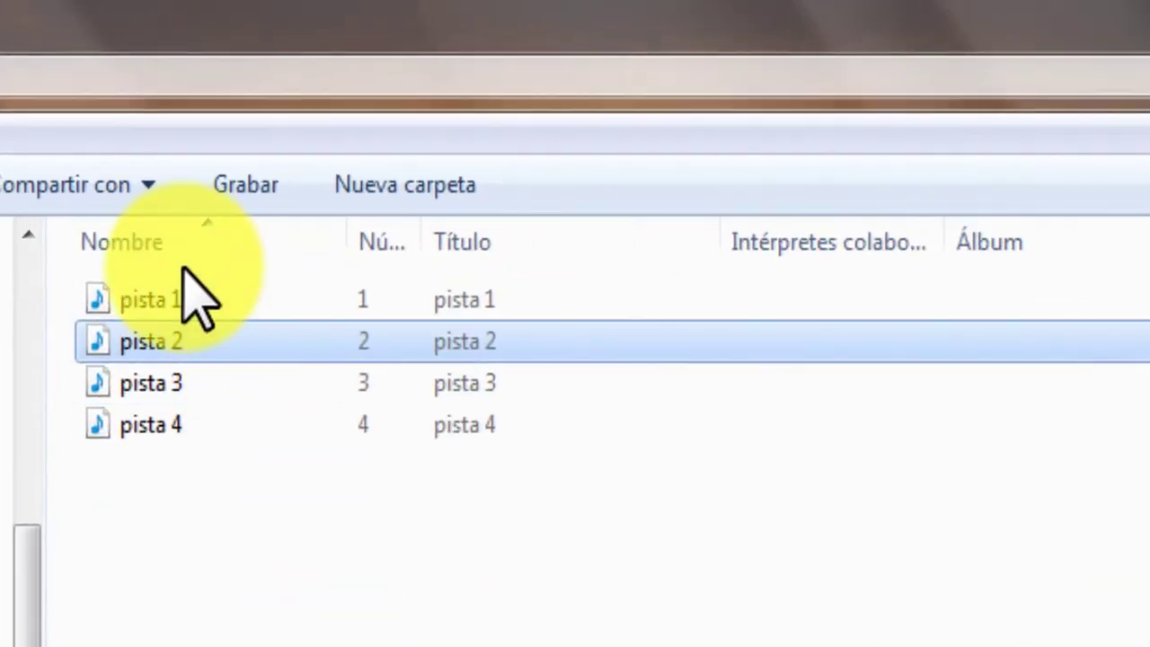
- Play the exported files pista 1 and pista 4 in the media player, closing the player after each one
double_click(146, 297)
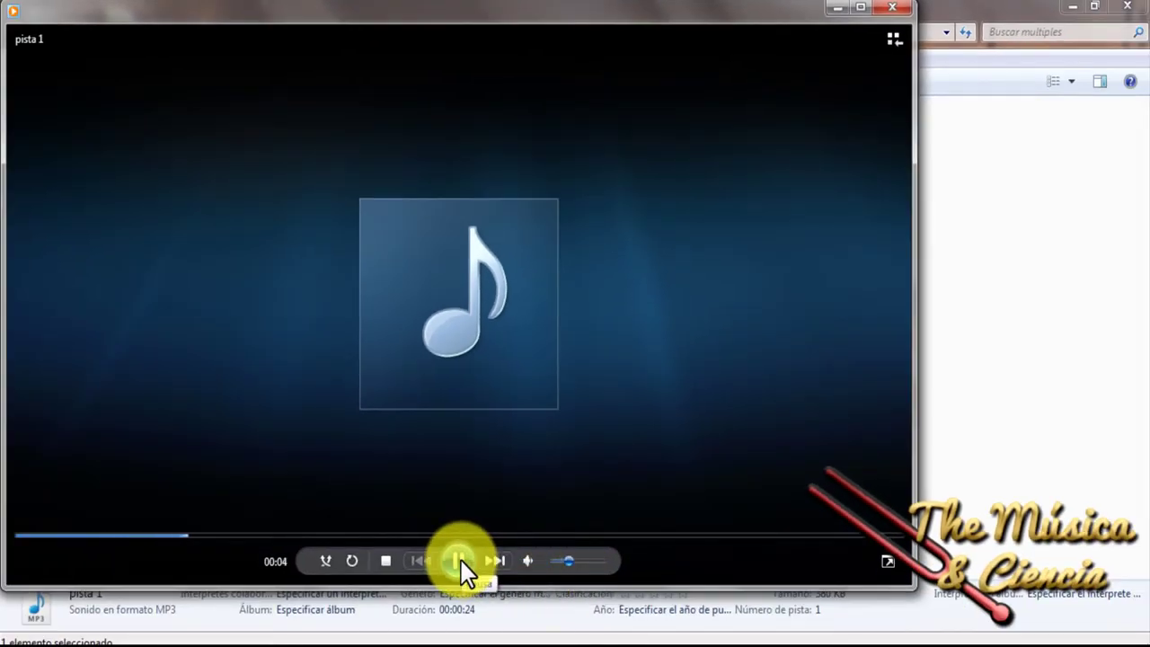
left_click(460, 561)
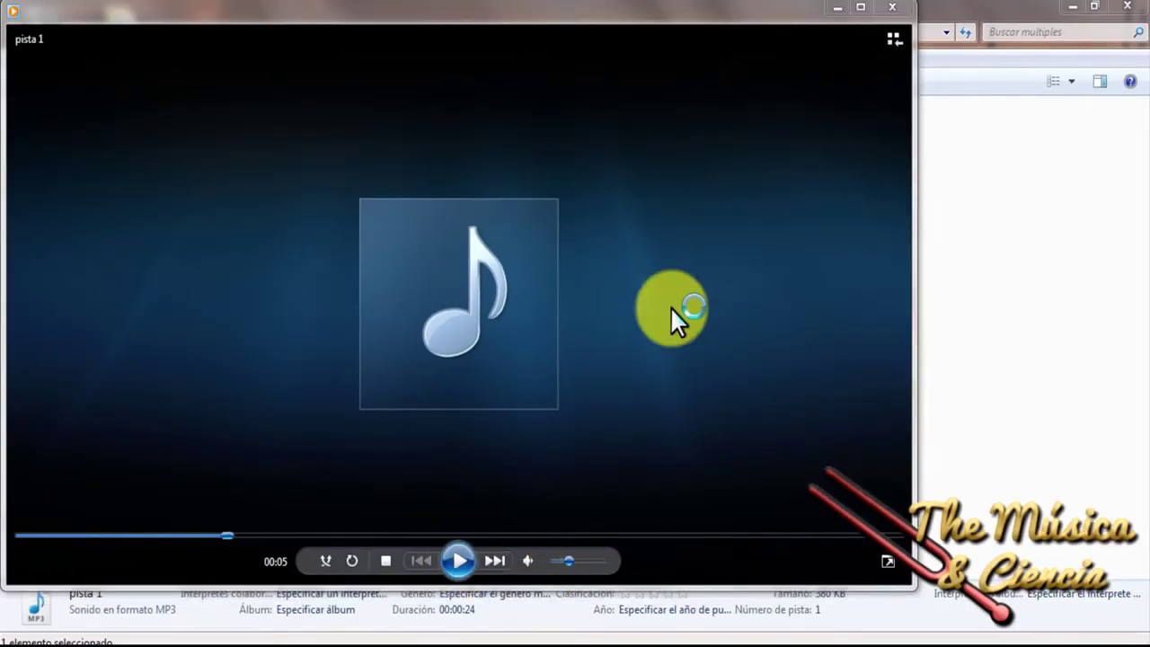
left_click(893, 9)
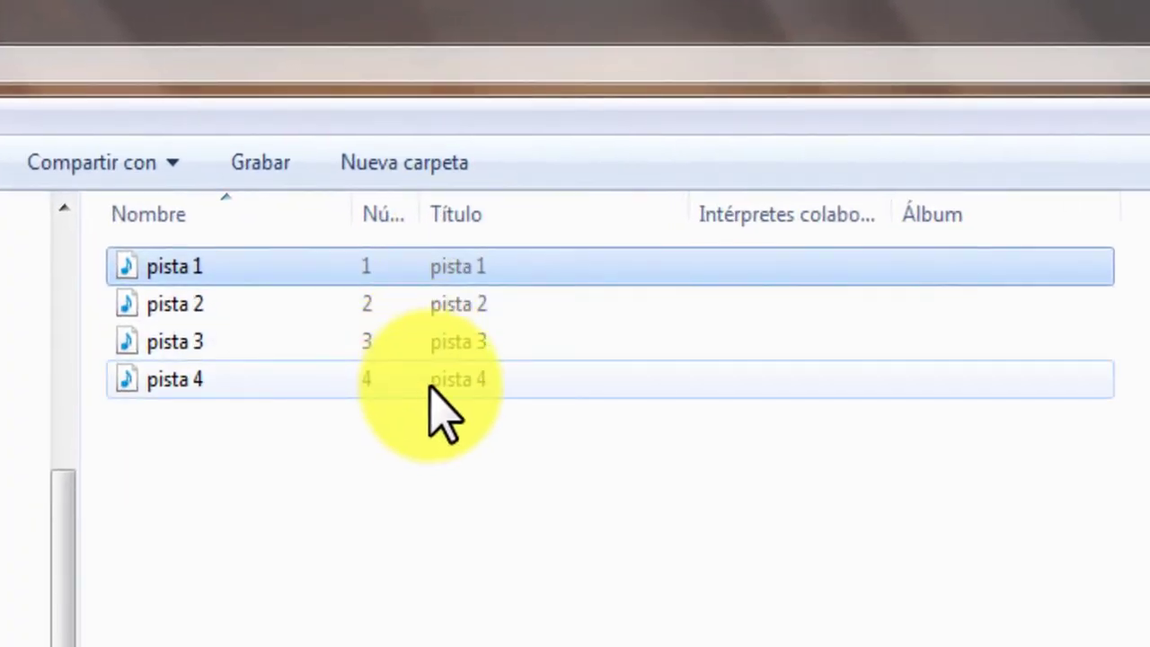
double_click(430, 386)
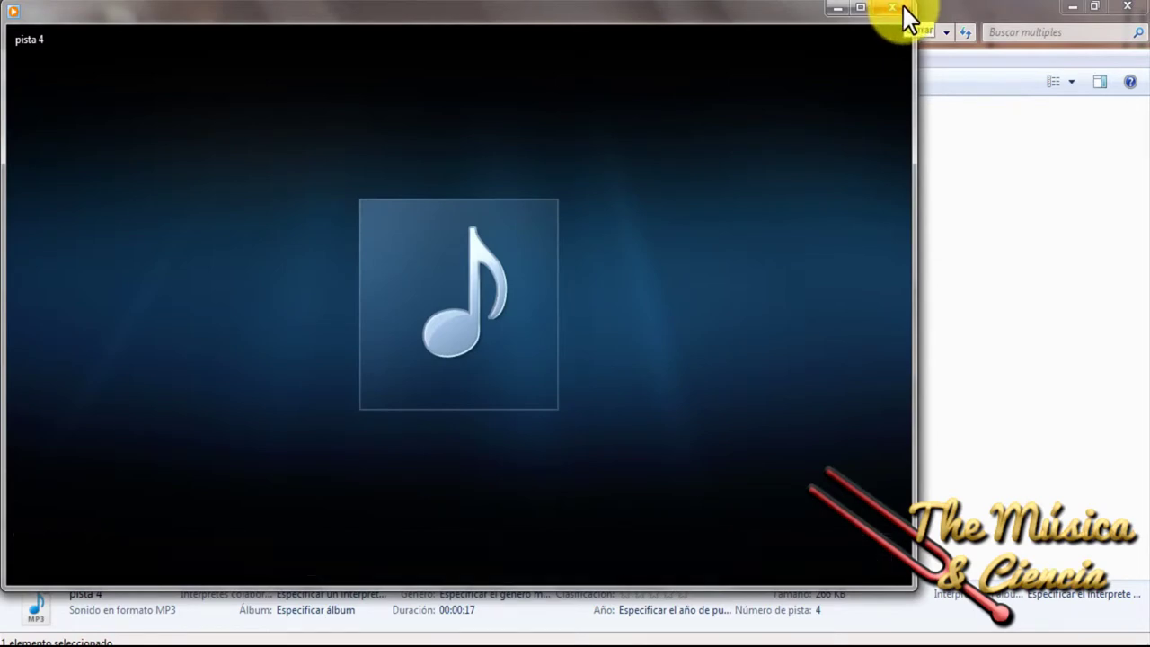
left_click(893, 11)
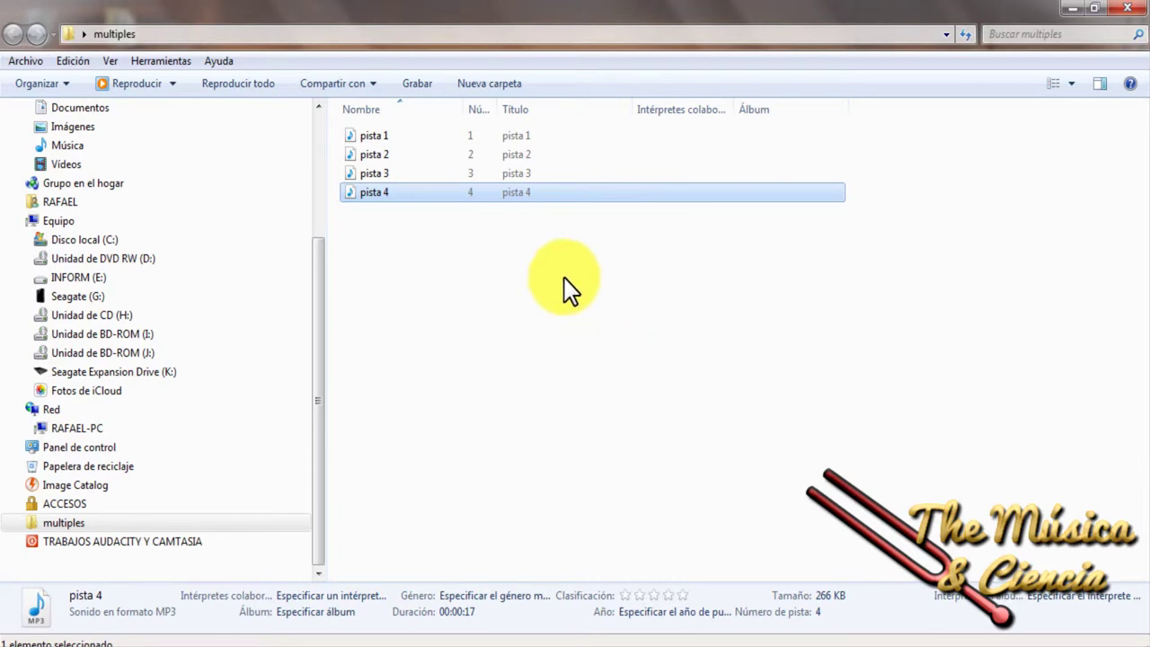
- Return to Audacity and select the third clip of the stereo track, from 52.838 s to 1 min 21.306 s
left_click(473, 298)
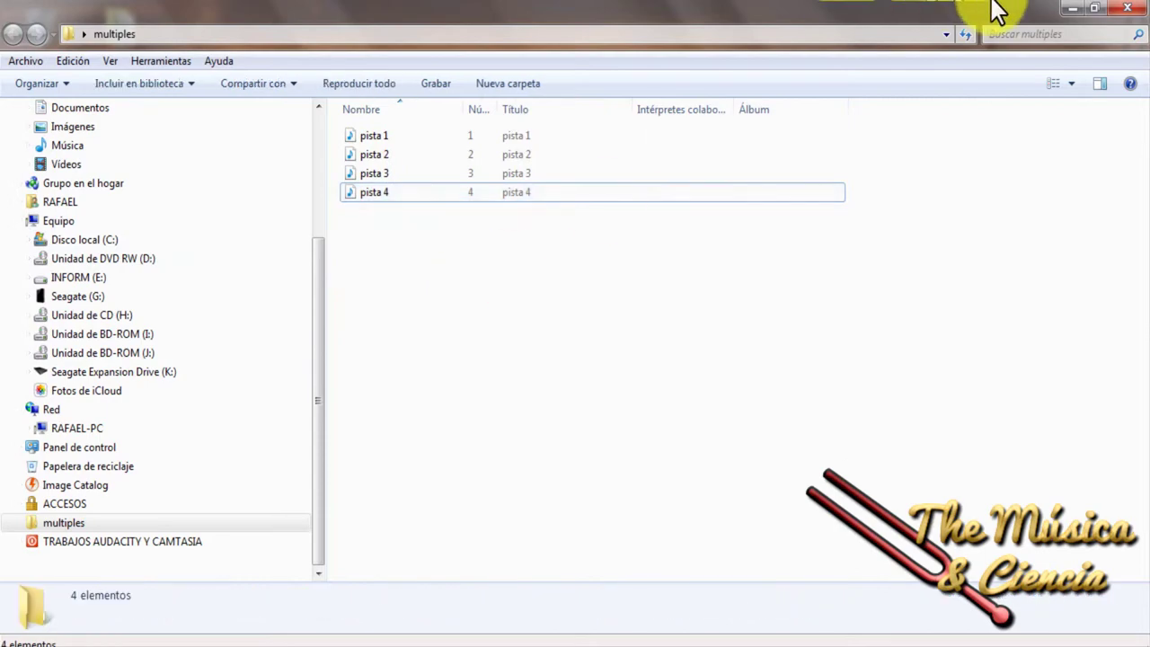
left_click(1069, 11)
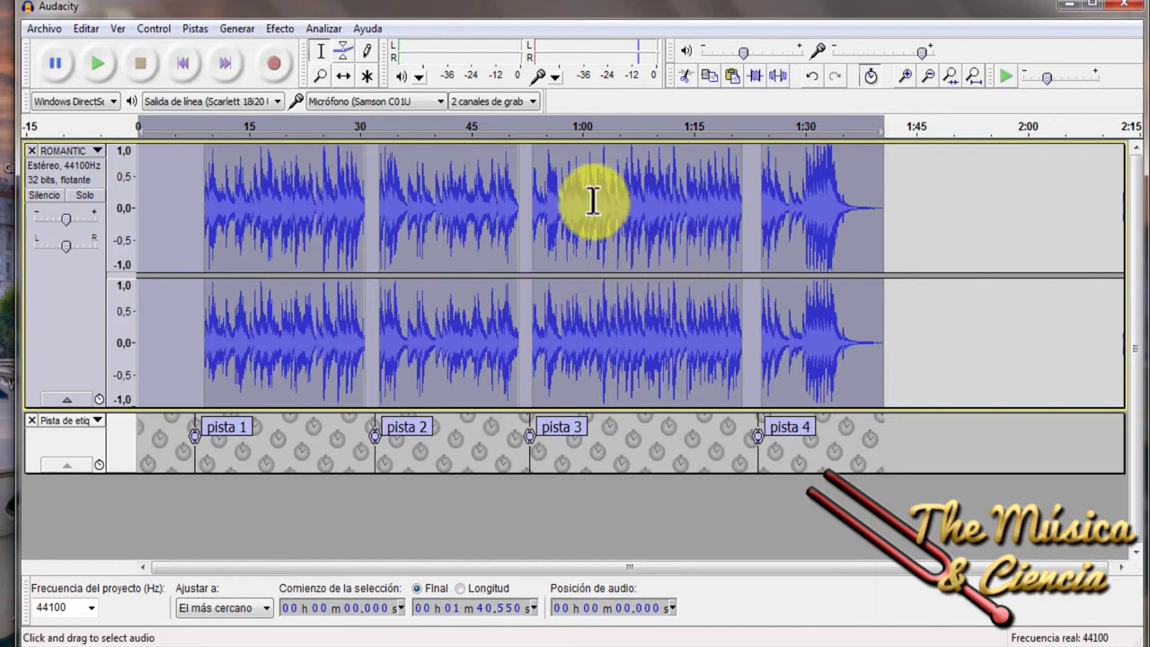
left_click(530, 196)
left_click_drag(537, 202, 738, 191)
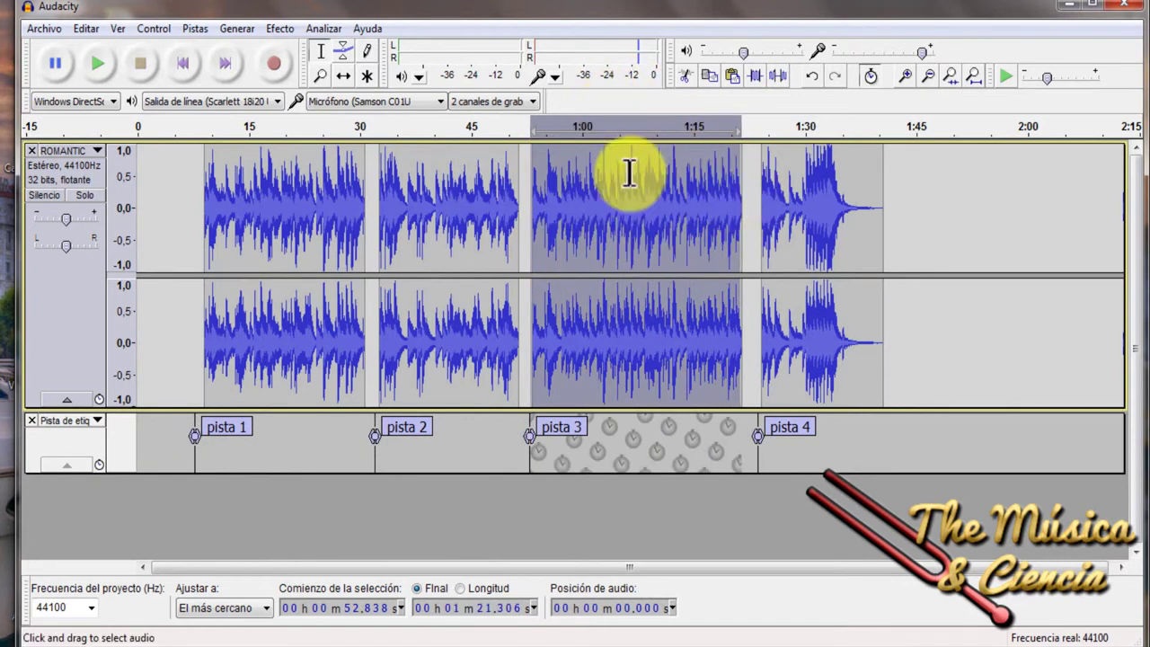